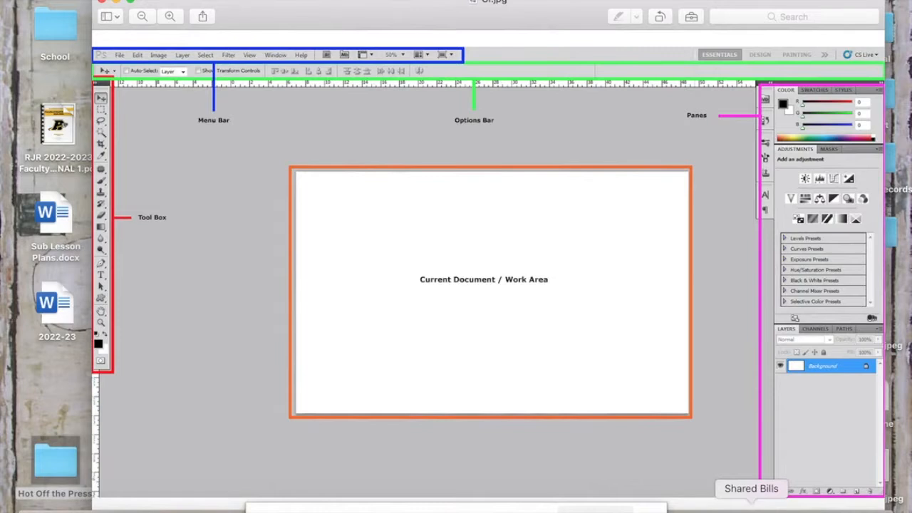
pyautogui.click(855, 504)
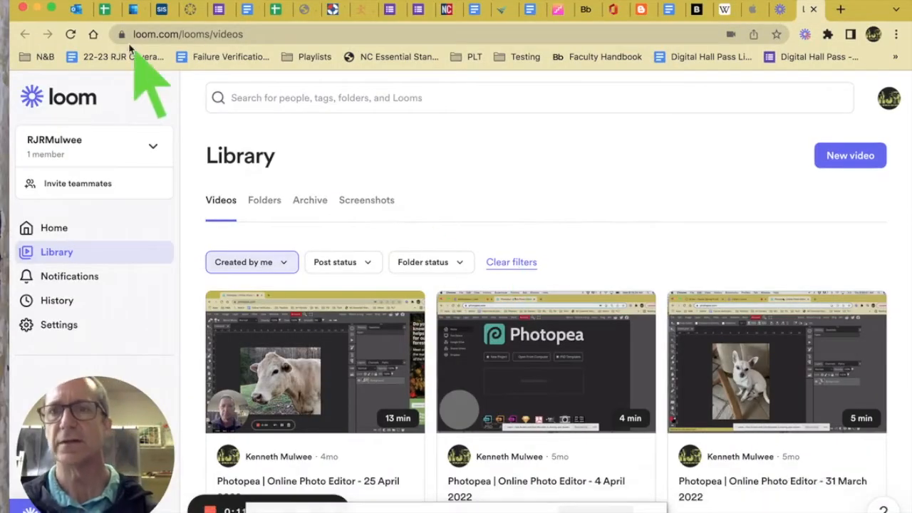
pyautogui.click(37, 8)
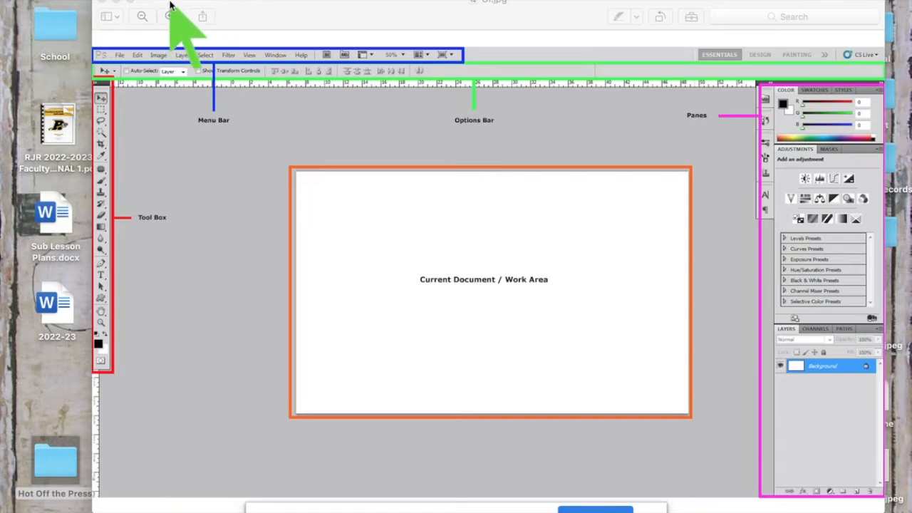
pyautogui.click(130, 2)
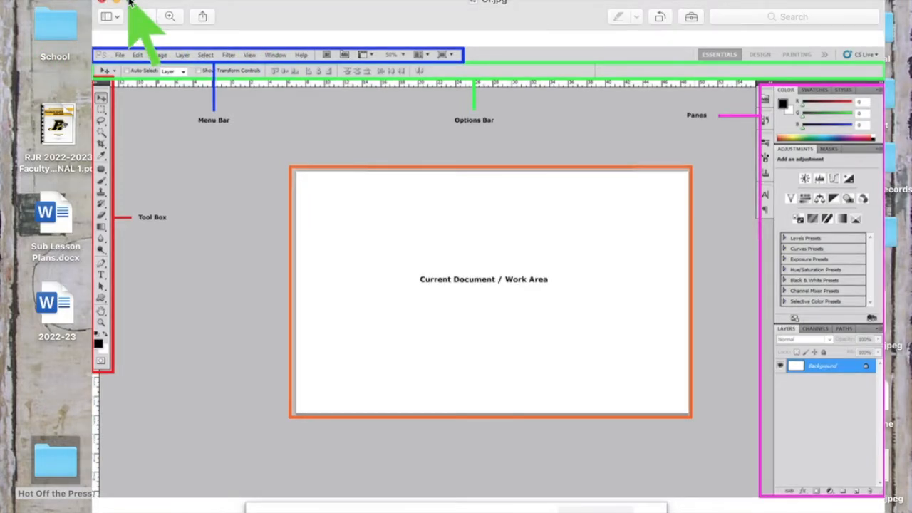
pyautogui.click(129, 2)
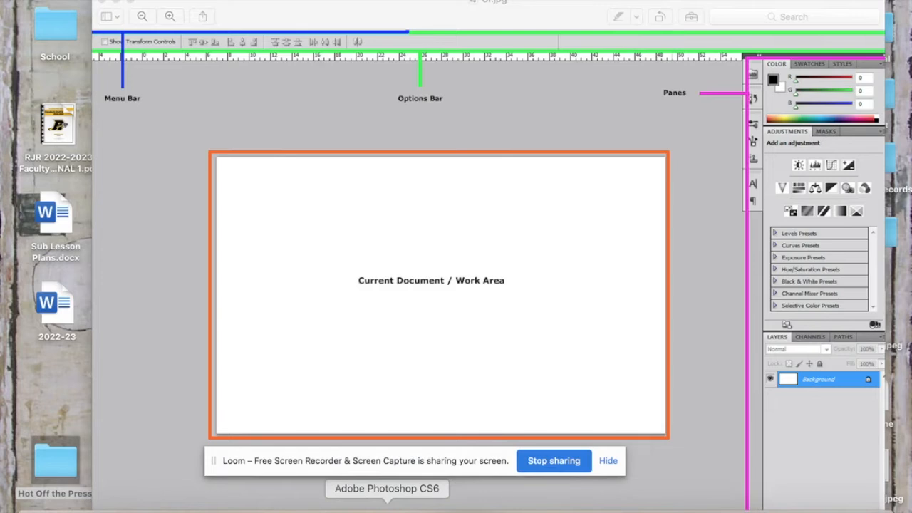
# - Switch to Adobe Photoshop CS6, bring its window to the front and move the screen-sharing notice out of the way
pyautogui.click(387, 511)
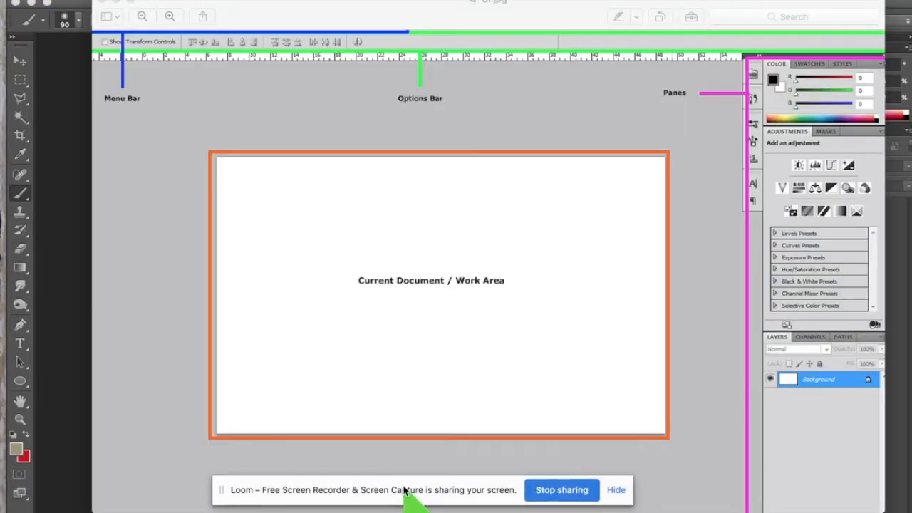
pyautogui.moveTo(404, 490); pyautogui.dragTo(411, 506)
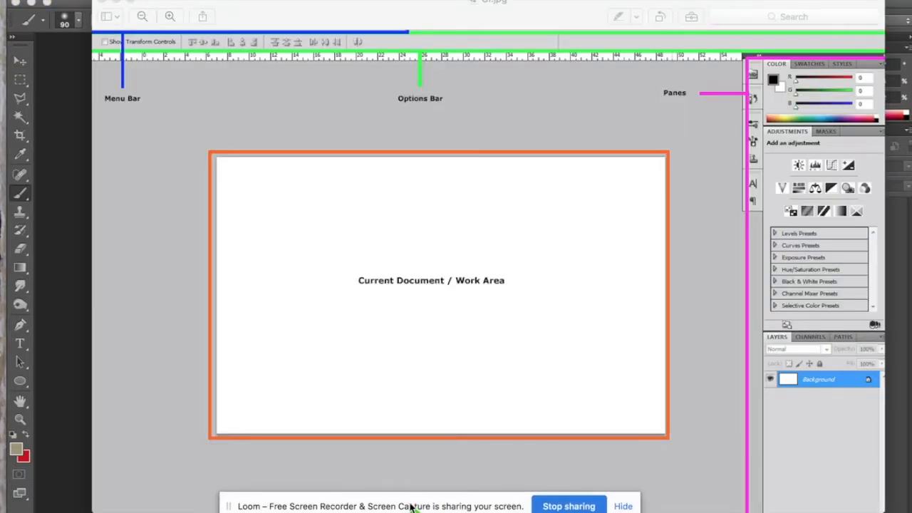
pyautogui.click(73, 250)
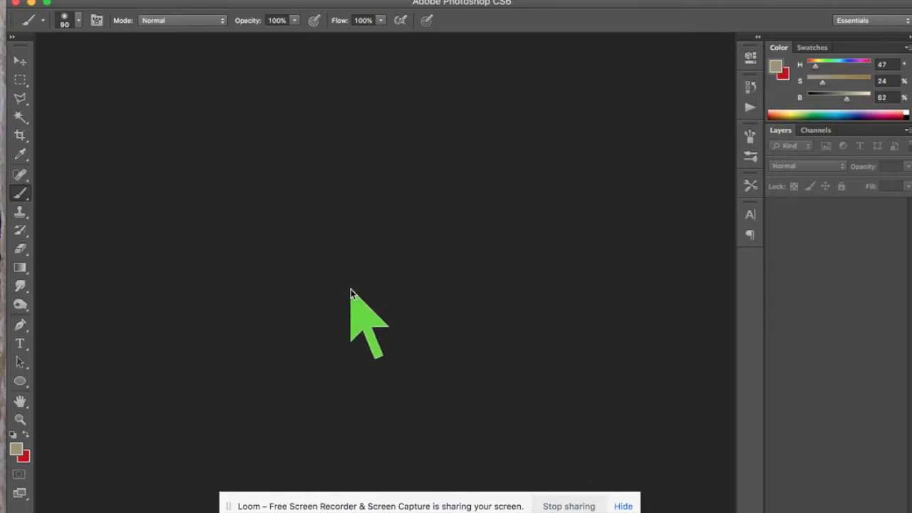
# - Start a new document and name it "Photoshop Practice - " followed by the author's name
pyautogui.click(112, 2)
pyautogui.click(112, 1)
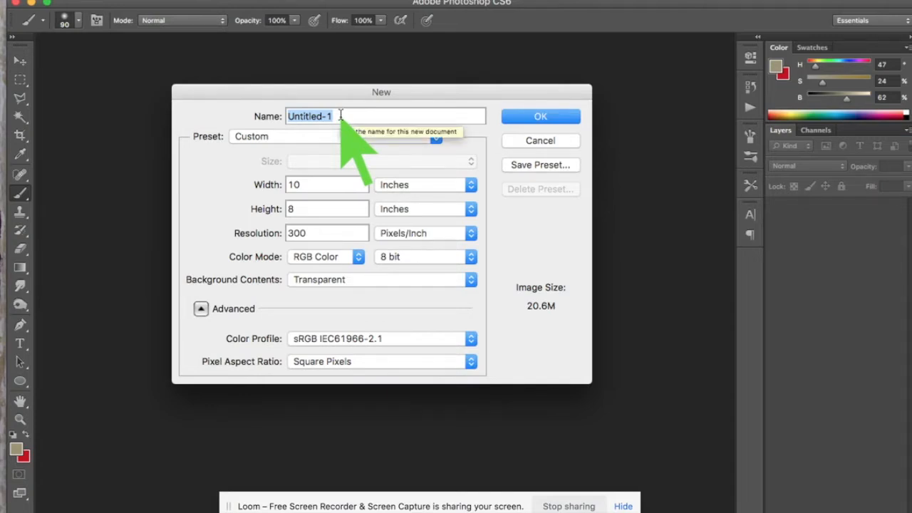
pyautogui.write('Photo')
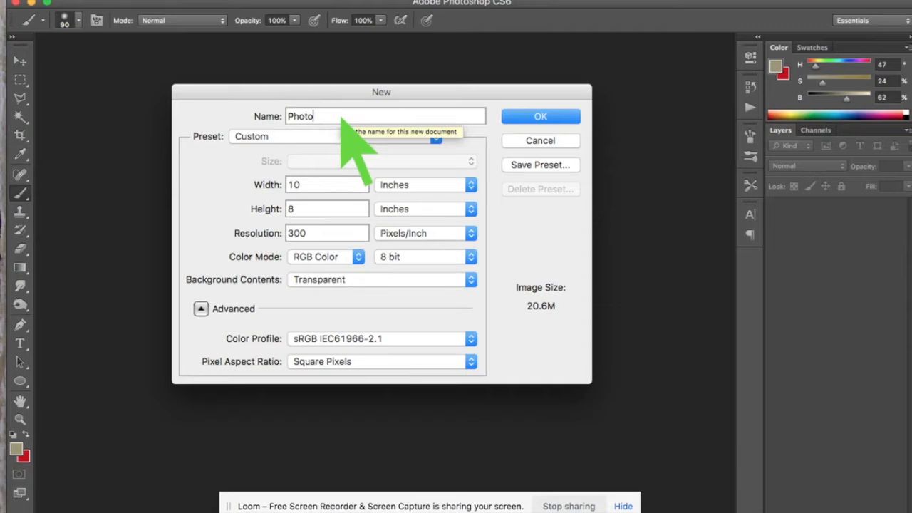
pyautogui.write('shop Practice - K. Mulwee')
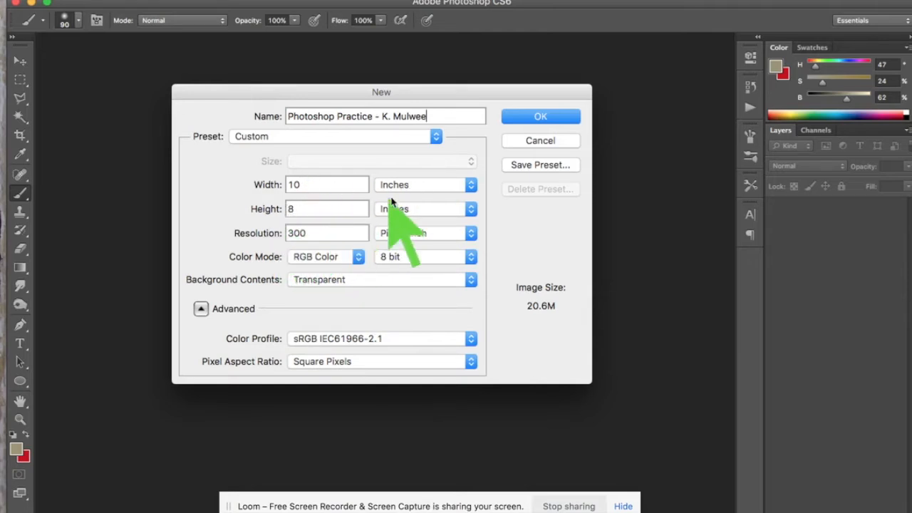
# - Preview the document dimensions in pixels, return the units to inches, and create the 10 × 8 inch transparent document at 300 pixels/inch
pyautogui.click(473, 186)
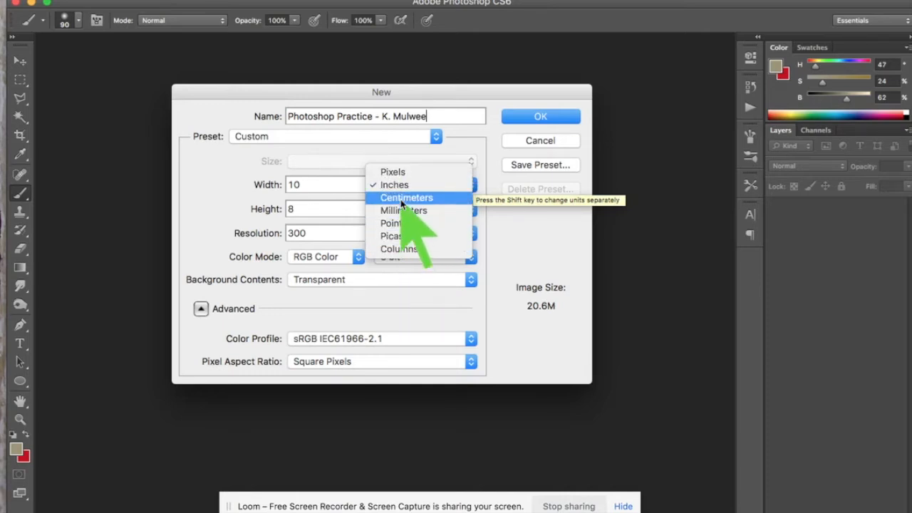
pyautogui.click(392, 172)
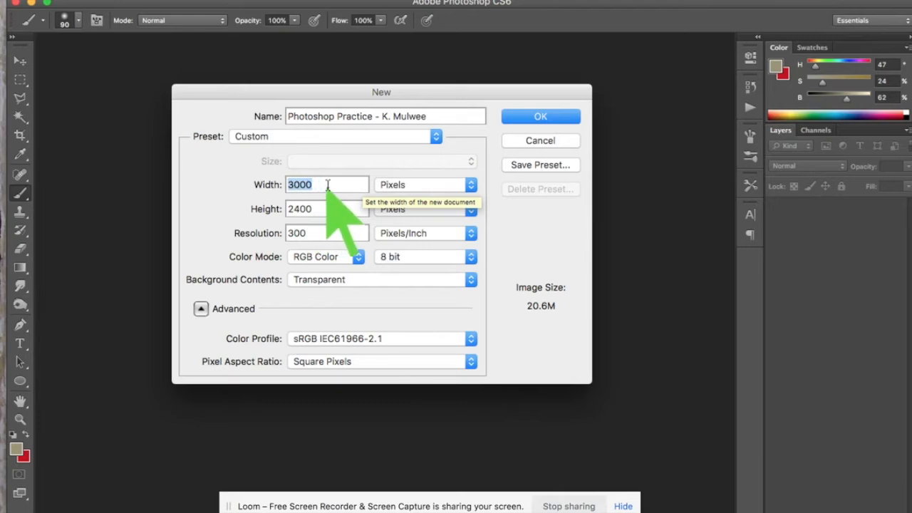
pyautogui.click(470, 185)
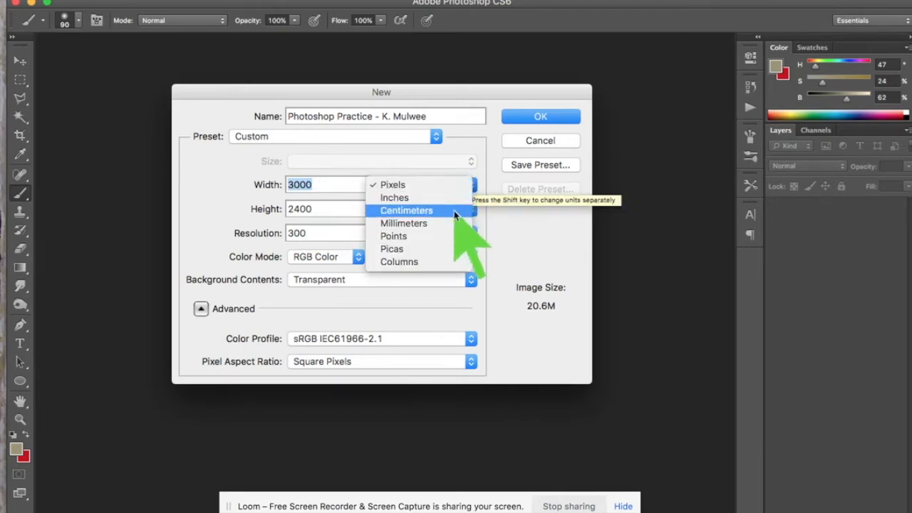
pyautogui.click(450, 199)
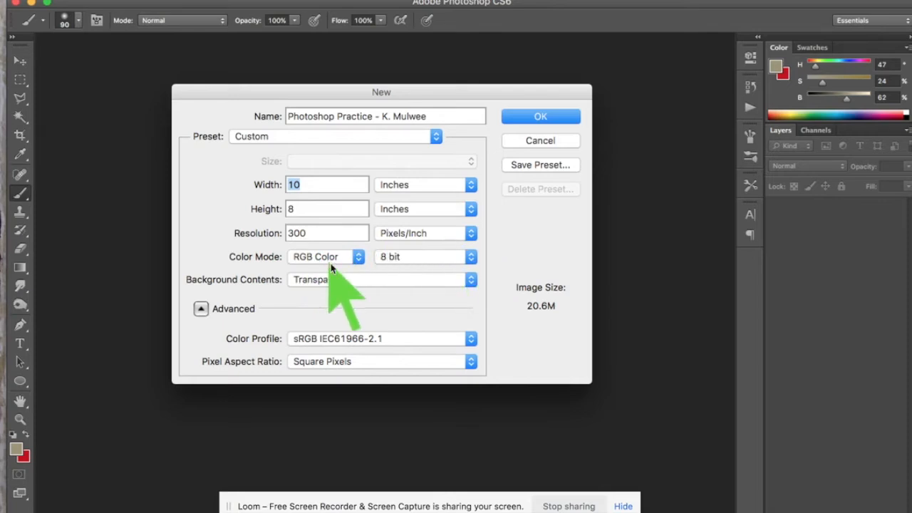
pyautogui.click(543, 116)
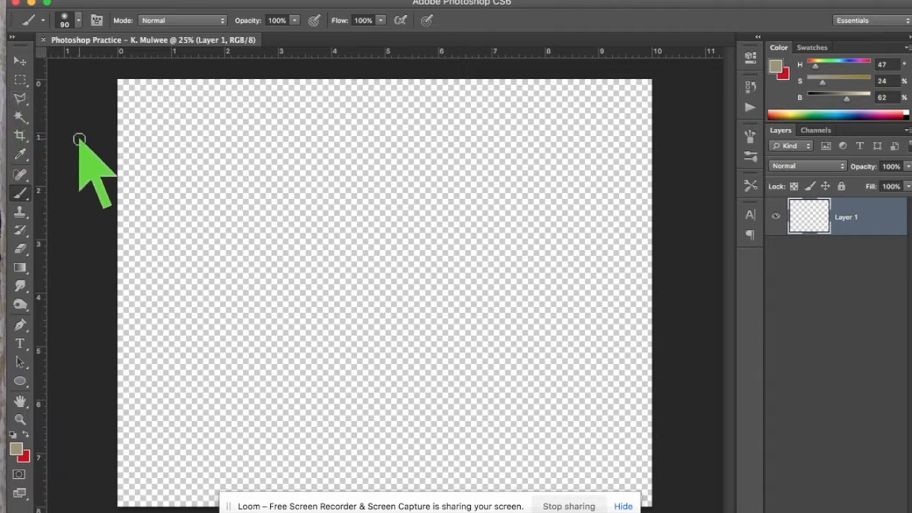
# - Activate the Polygonal Lasso, return to the Brush tool, and show the tools grouped with the Brush
pyautogui.press('l')
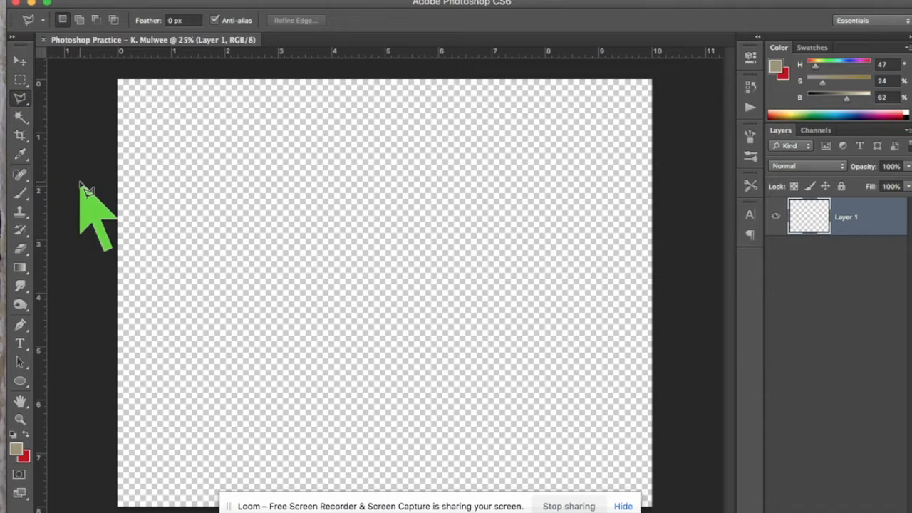
pyautogui.press('b')
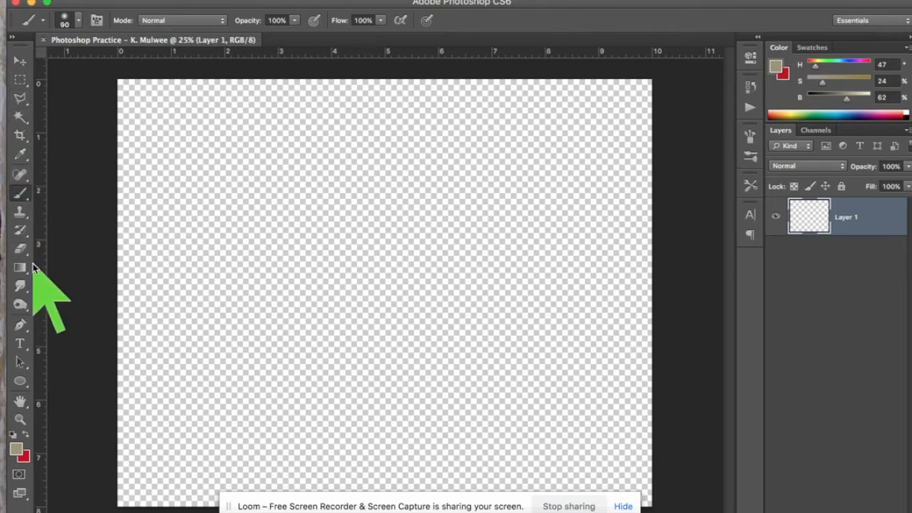
pyautogui.click(21, 199)
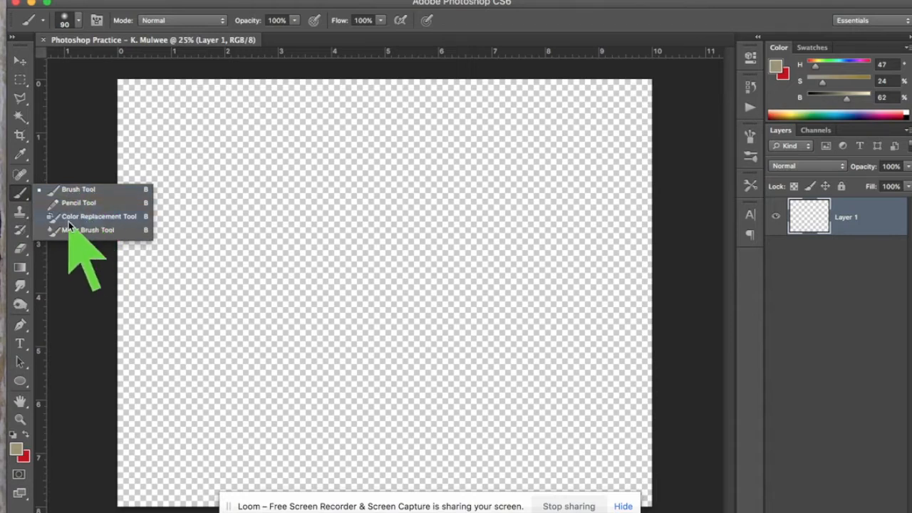
# - Show the tools grouped with the Gradient tool, switch to the Paint Bucket, and return to the Gradient tool
pyautogui.click(19, 269)
pyautogui.click(20, 268)
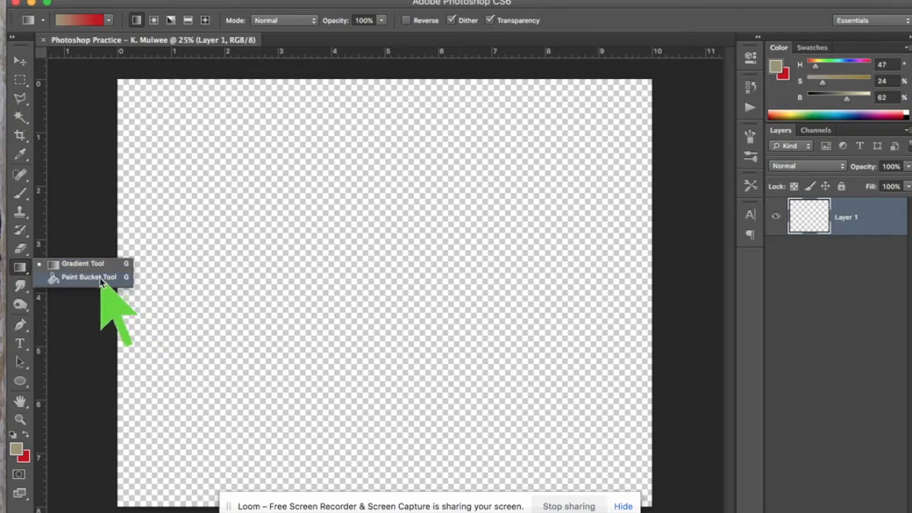
pyautogui.click(58, 278)
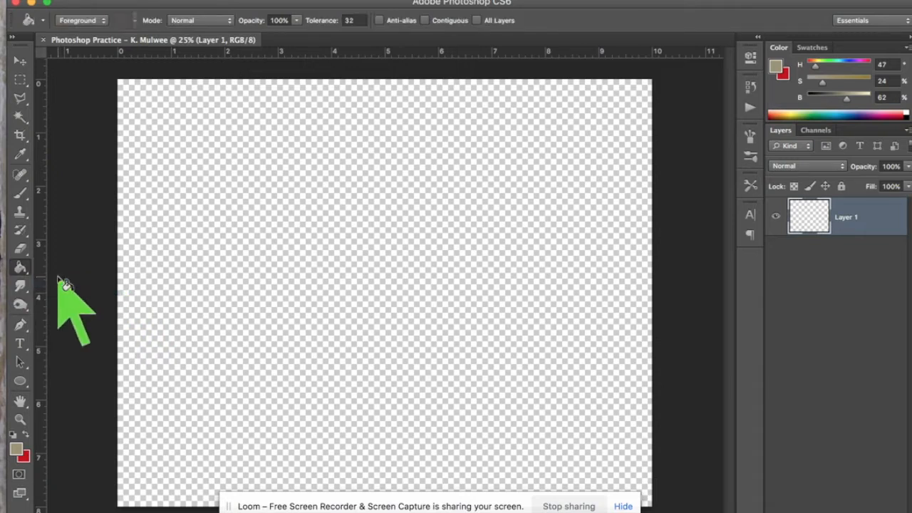
pyautogui.click(20, 269)
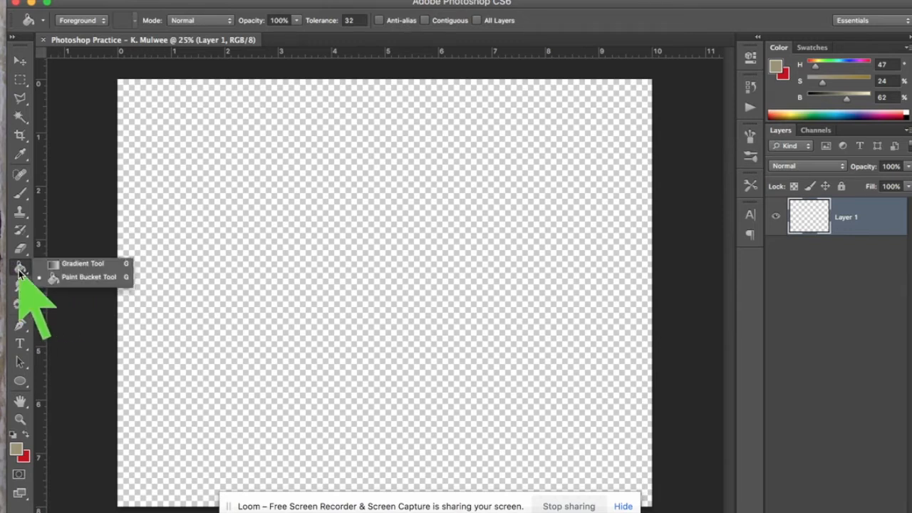
pyautogui.click(81, 265)
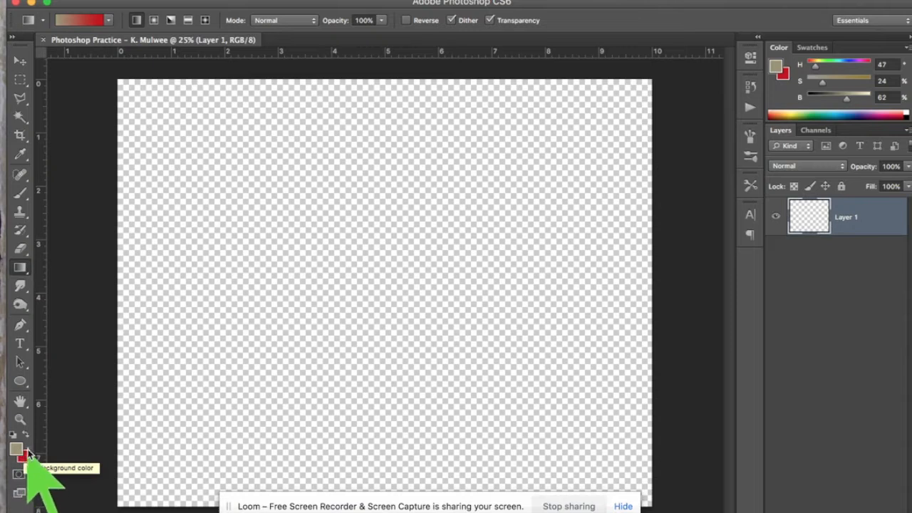
# - Swap the foreground and background colors, view the background color in the Color Picker, and swap the two colors back
pyautogui.click(26, 435)
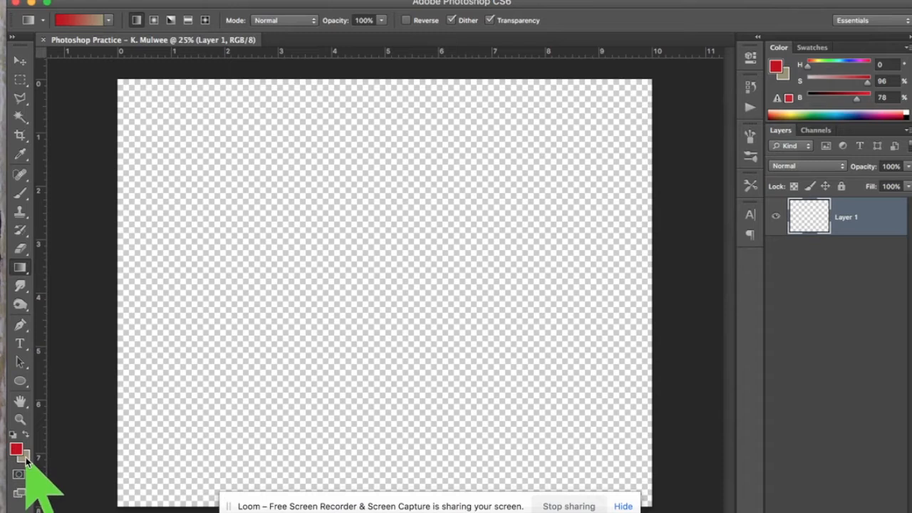
pyautogui.click(26, 460)
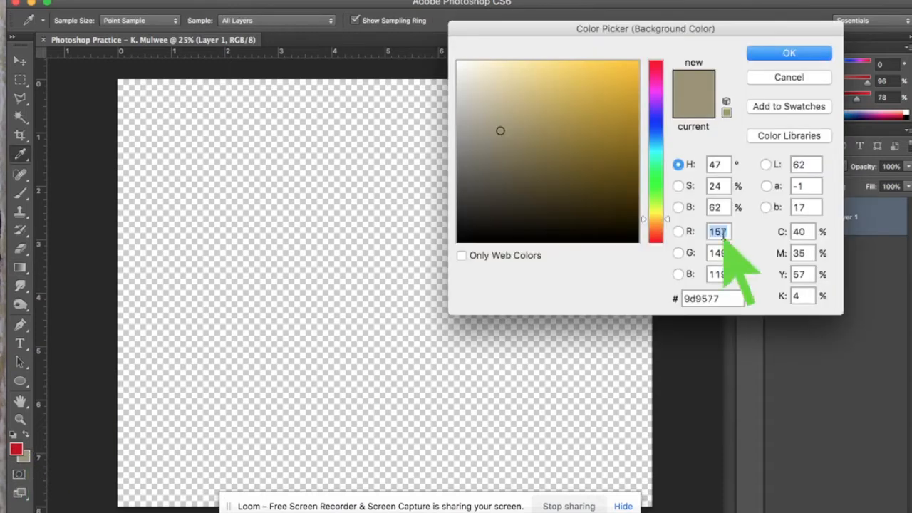
pyautogui.click(789, 55)
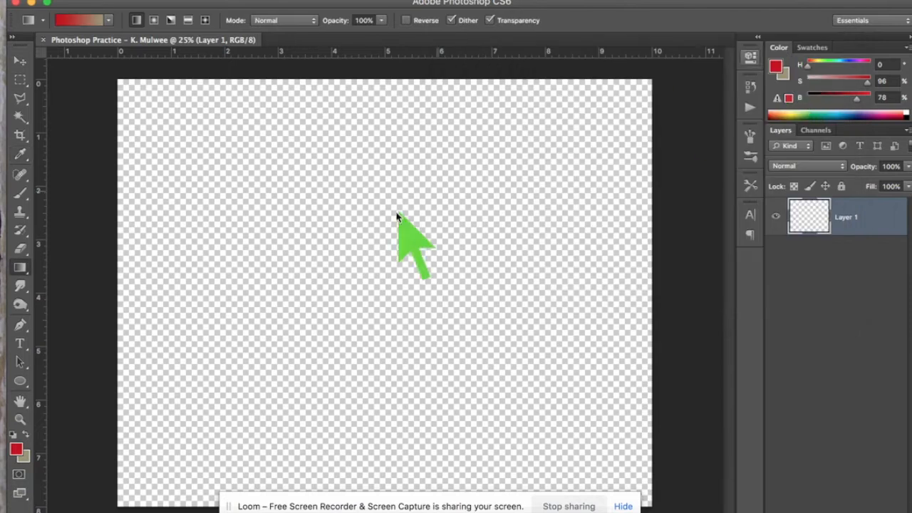
pyautogui.click(23, 458)
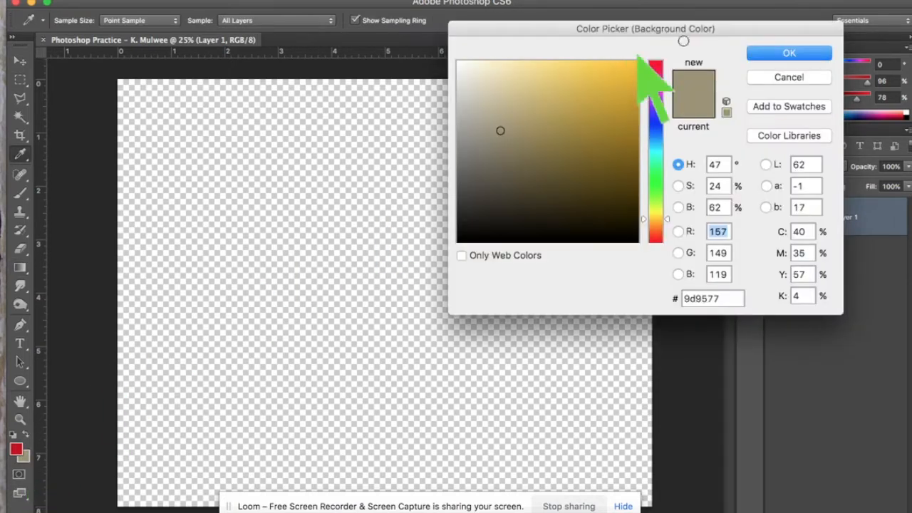
pyautogui.click(797, 53)
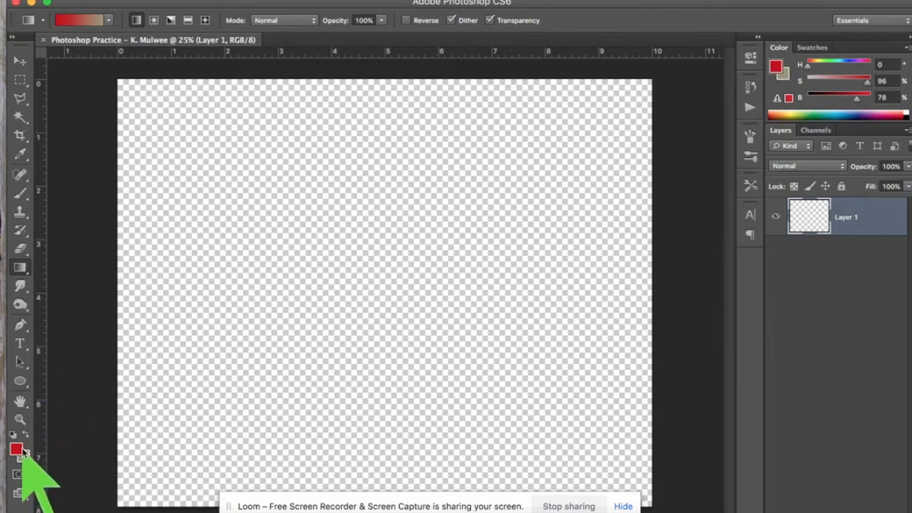
pyautogui.press('x')
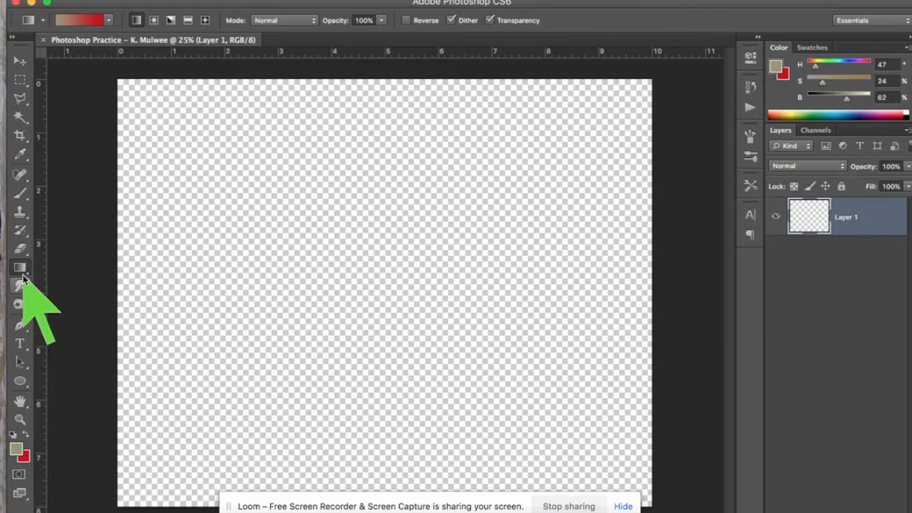
# - Select the Brush tool and set the foreground color to golden yellow, #efc114
pyautogui.click(20, 193)
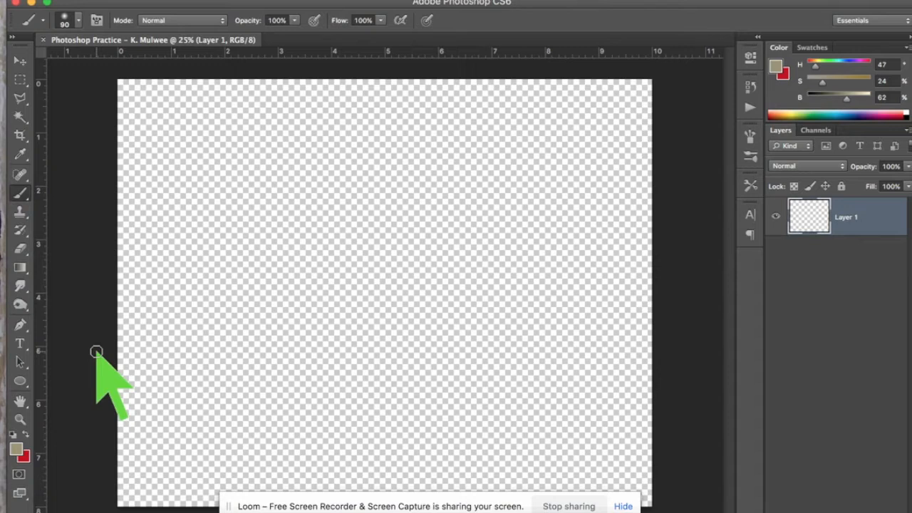
pyautogui.click(17, 451)
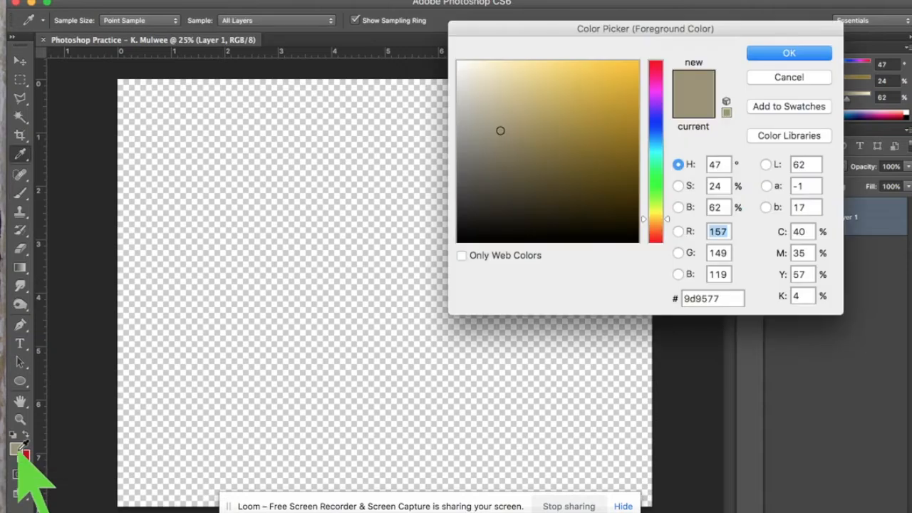
pyautogui.click(598, 115)
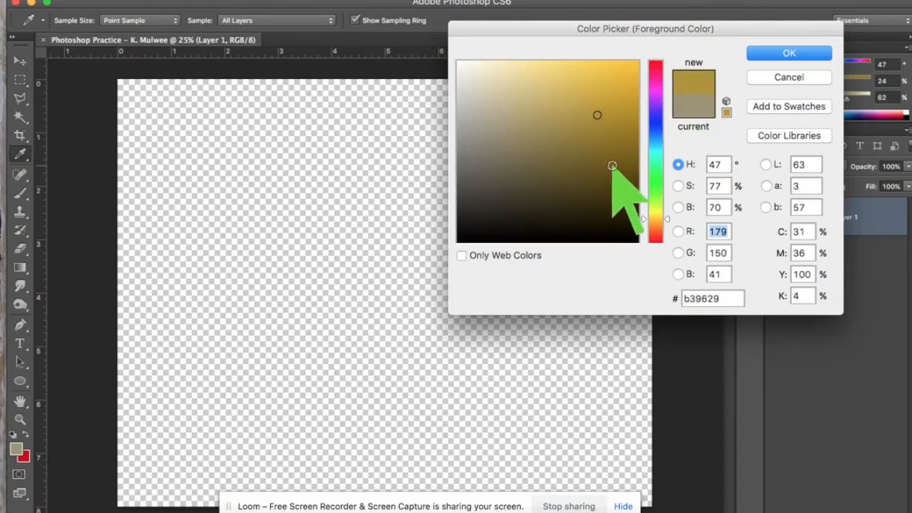
pyautogui.click(624, 72)
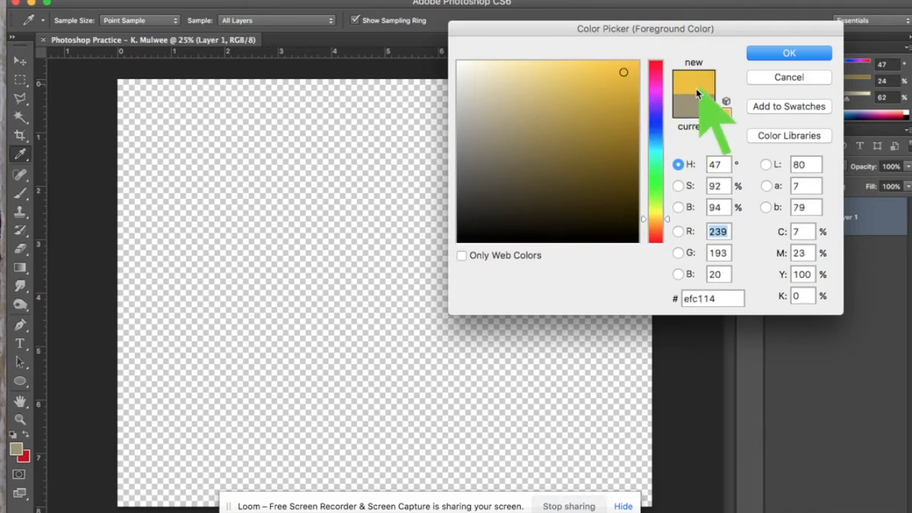
pyautogui.click(787, 53)
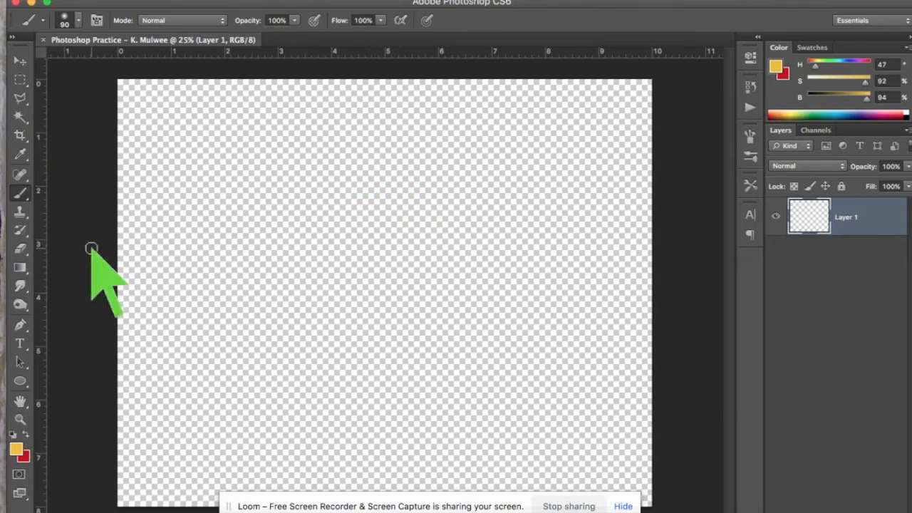
# - Fill the whole of Layer 1 with the yellow foreground color using the Paint Bucket tool
pyautogui.moveTo(22, 269); pyautogui.dragTo(61, 280)
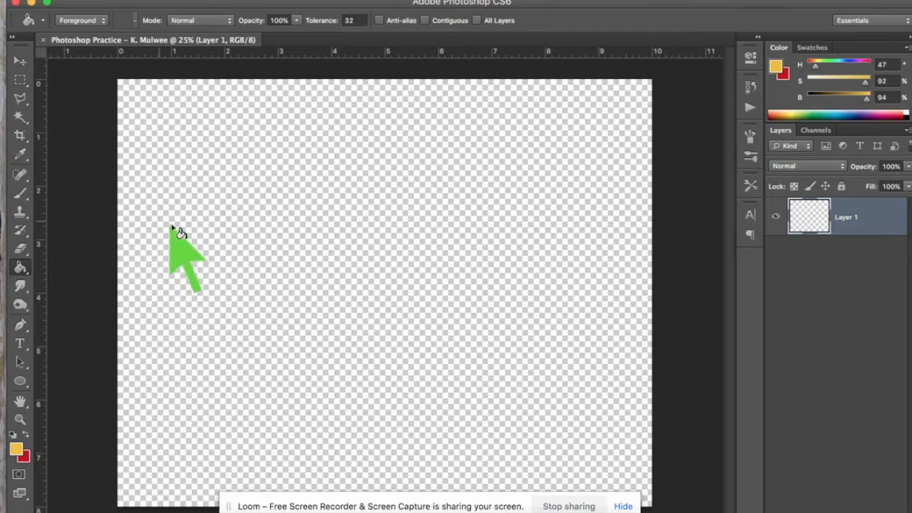
pyautogui.click(336, 254)
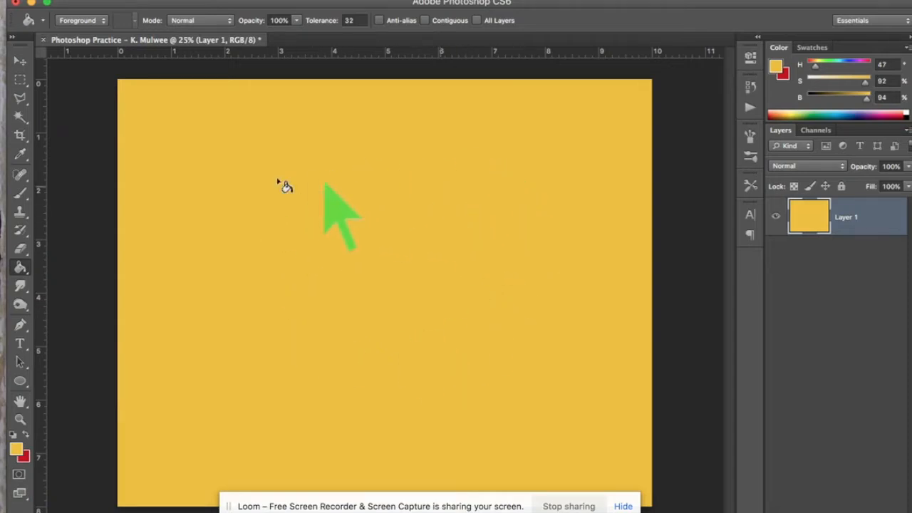
# - Apply a diagonal yellow-to-red linear gradient to Layer 1 using the Gradient tool
pyautogui.click(19, 267)
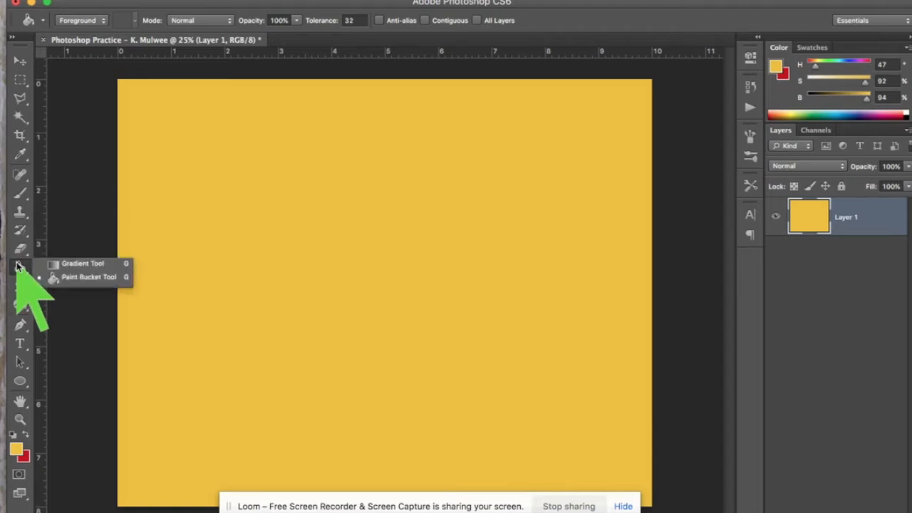
pyautogui.click(58, 264)
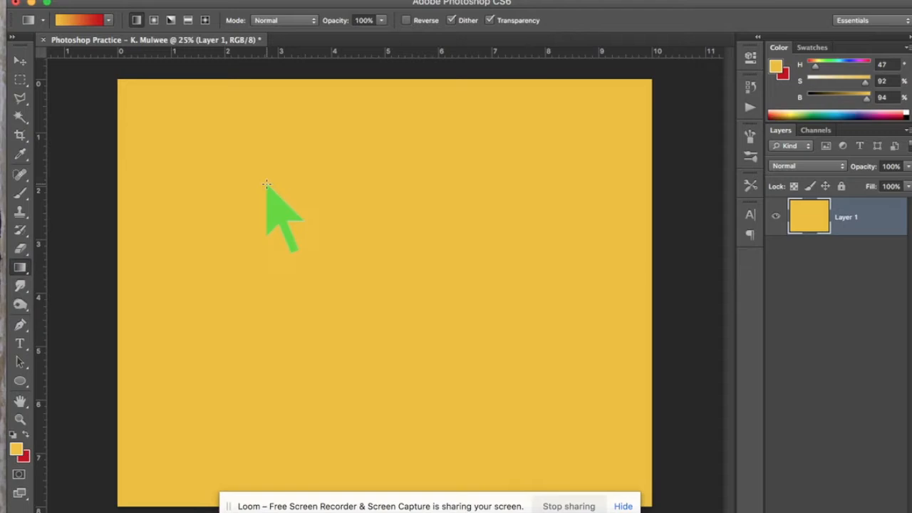
pyautogui.moveTo(268, 185); pyautogui.dragTo(424, 270)
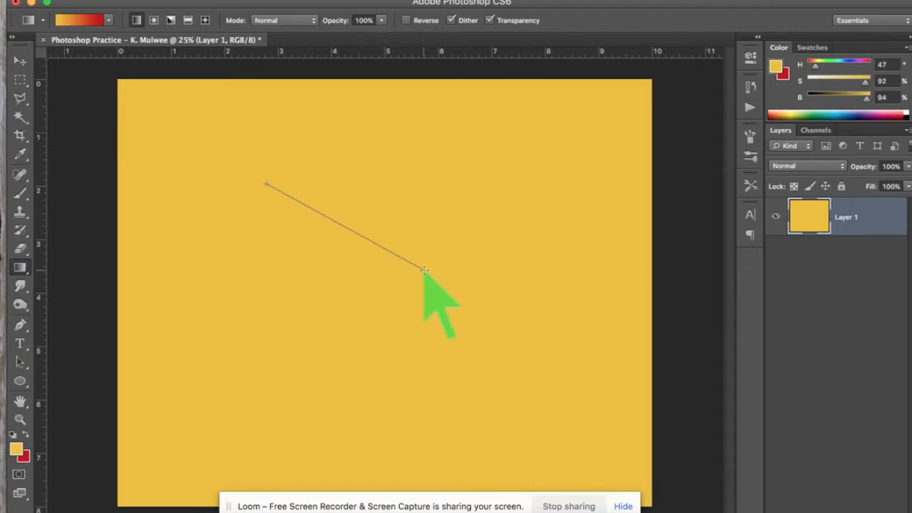
pyautogui.moveTo(424, 268); pyautogui.dragTo(425, 270)
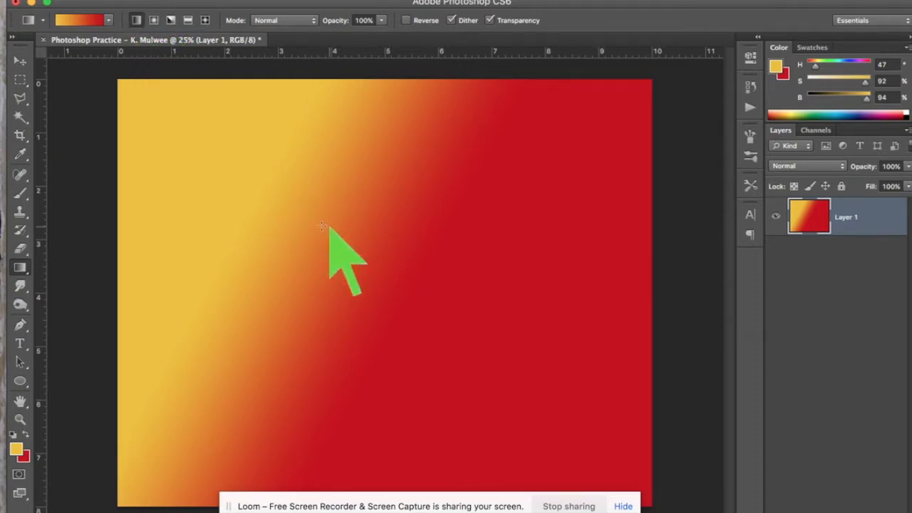
# - Apply a small radial gradient left of the canvas center, and replace it with a larger one centered toward the upper right
pyautogui.click(153, 22)
pyautogui.moveTo(316, 266); pyautogui.dragTo(465, 276)
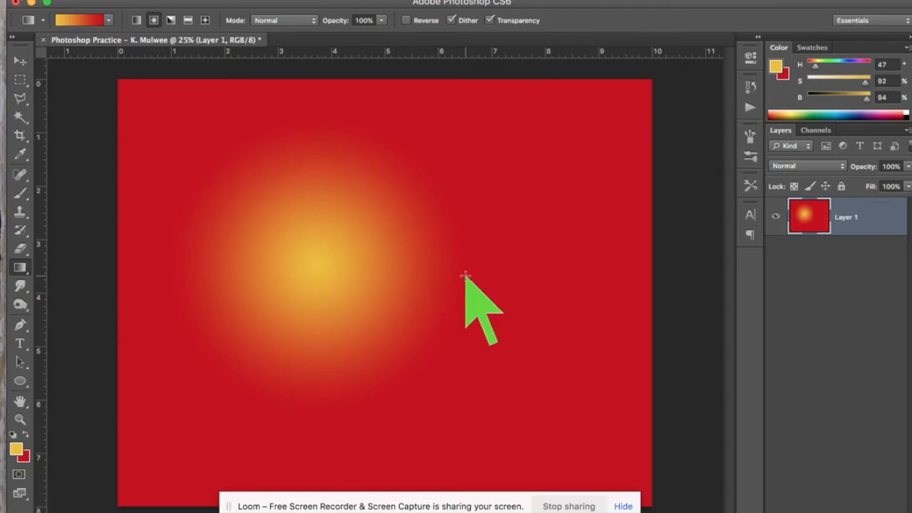
pyautogui.moveTo(499, 200); pyautogui.dragTo(206, 322)
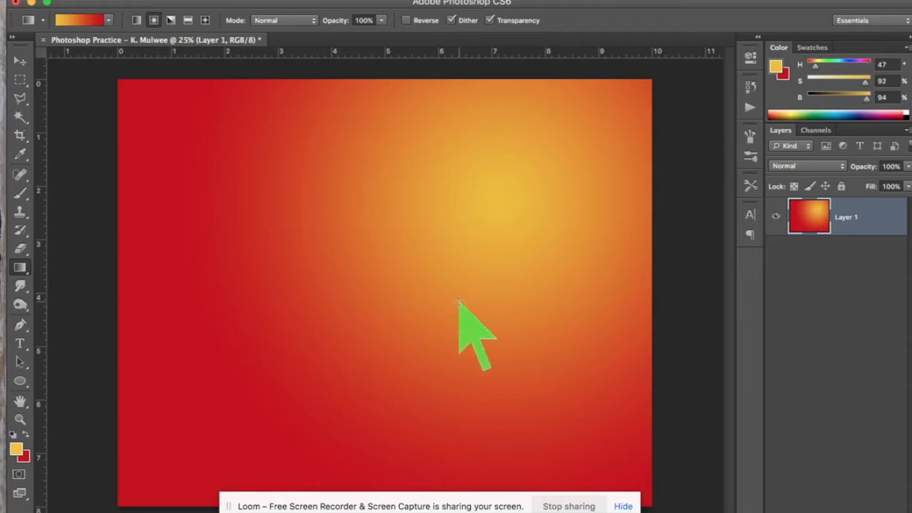
# - Apply an angle gradient across the canvas, and replace it with a diamond gradient starting near the canvas's upper edge
pyautogui.click(170, 21)
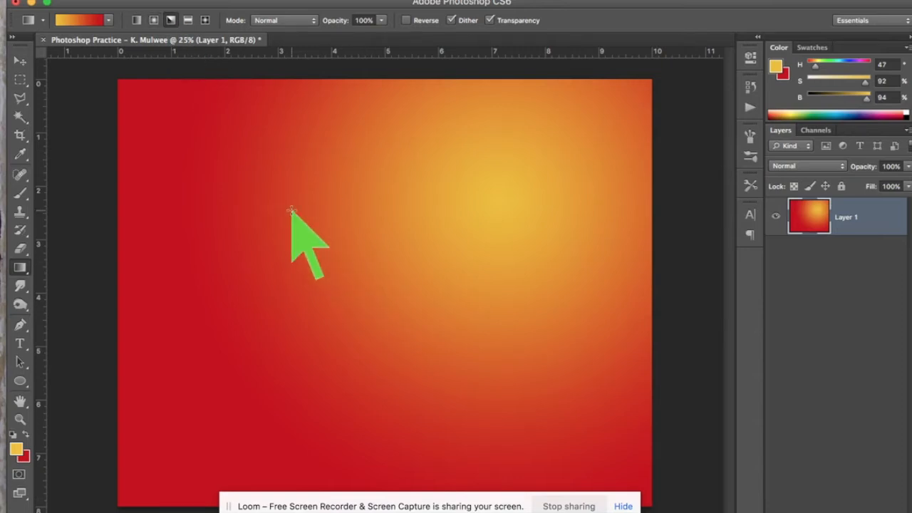
pyautogui.moveTo(291, 211); pyautogui.dragTo(449, 346)
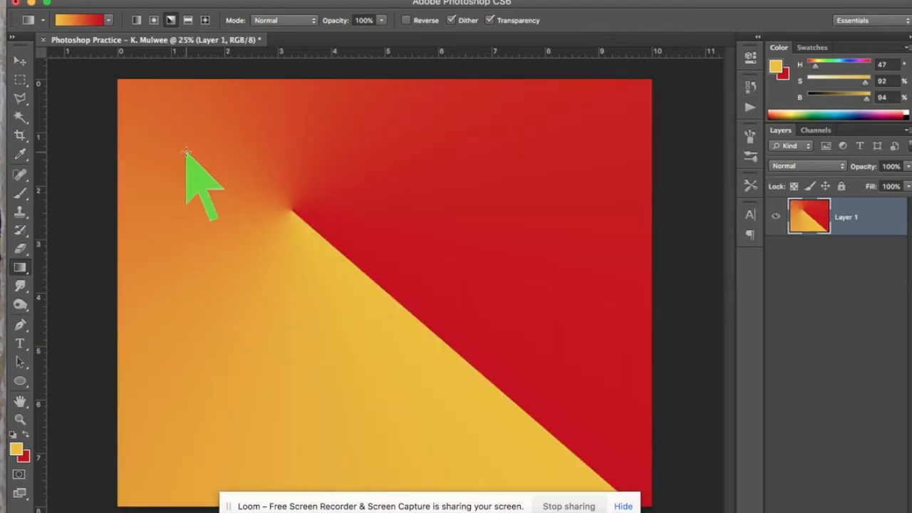
pyautogui.click(206, 21)
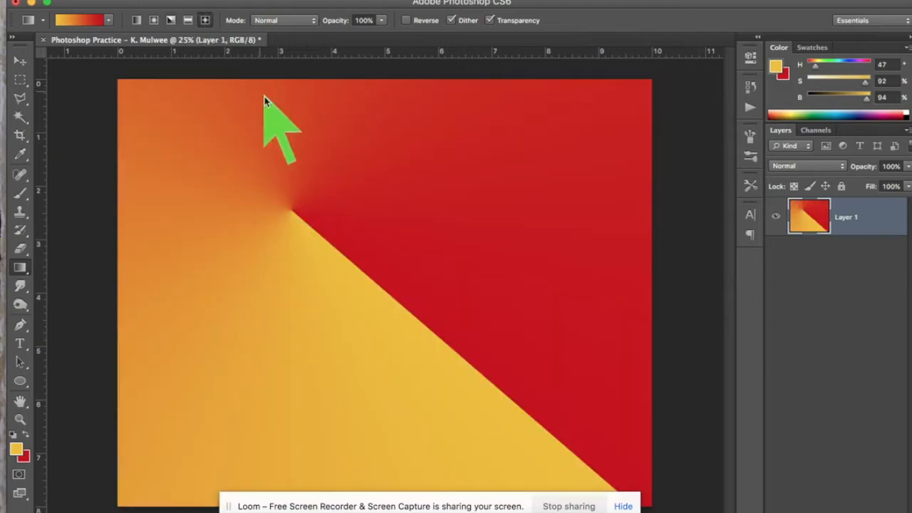
pyautogui.moveTo(264, 107); pyautogui.dragTo(389, 326)
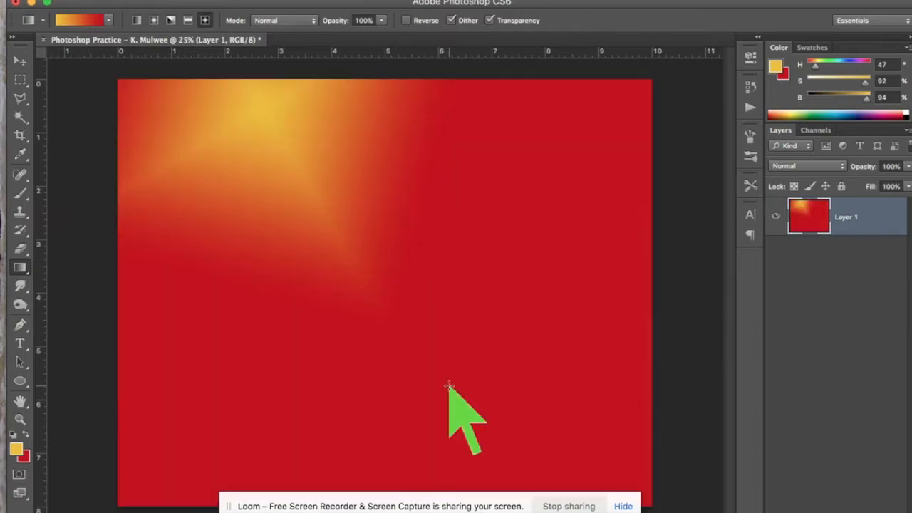
# - Apply a nearly horizontal linear gradient running from yellow on the left to red on the right
pyautogui.click(136, 21)
pyautogui.moveTo(261, 218); pyautogui.dragTo(535, 203)
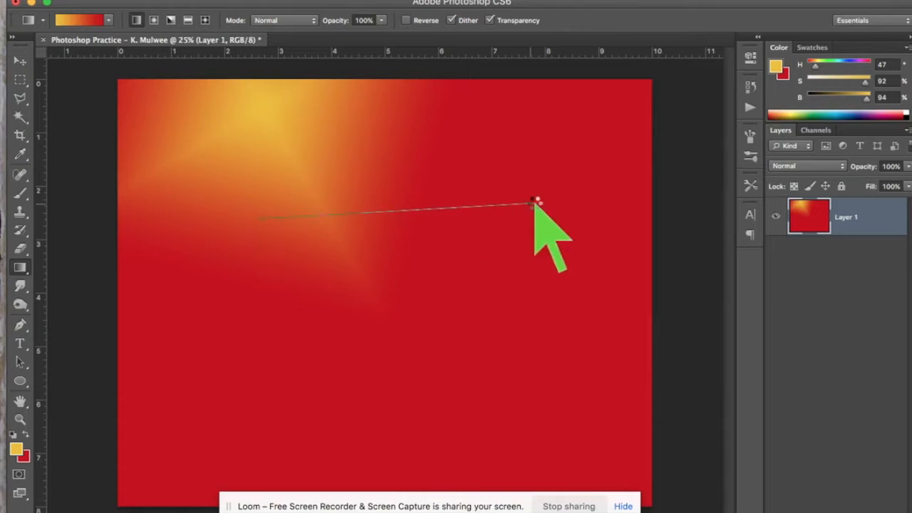
pyautogui.moveTo(534, 204); pyautogui.dragTo(534, 204)
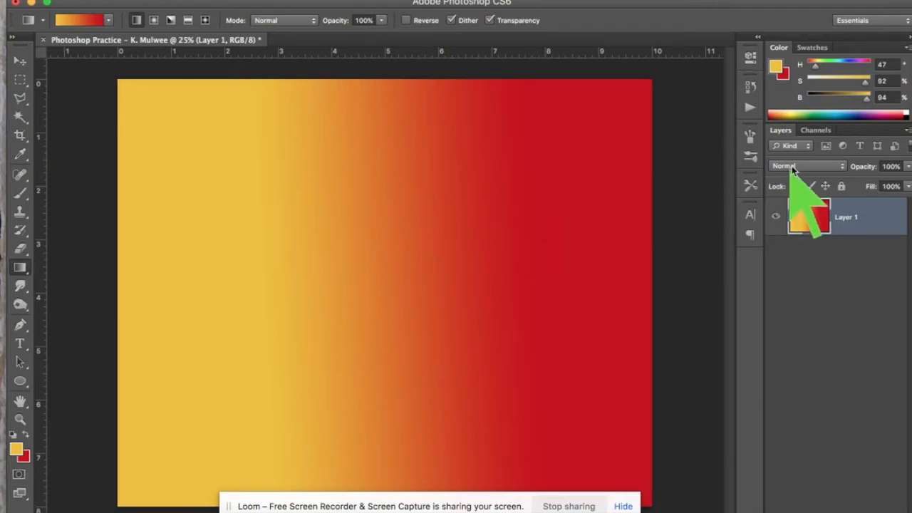
# - Set the yellow foreground color's saturation to 69% and apply a horizontal linear gradient with it
pyautogui.moveTo(868, 82); pyautogui.dragTo(852, 85)
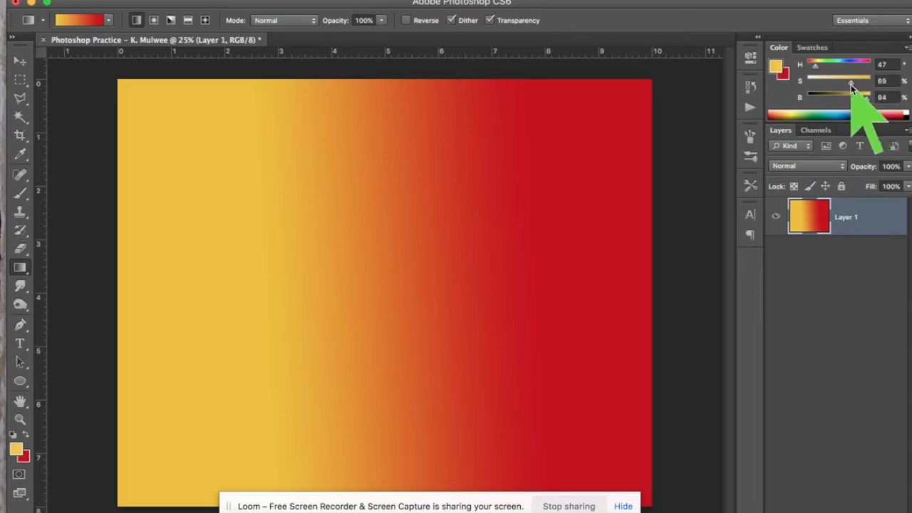
pyautogui.moveTo(285, 232); pyautogui.dragTo(502, 238)
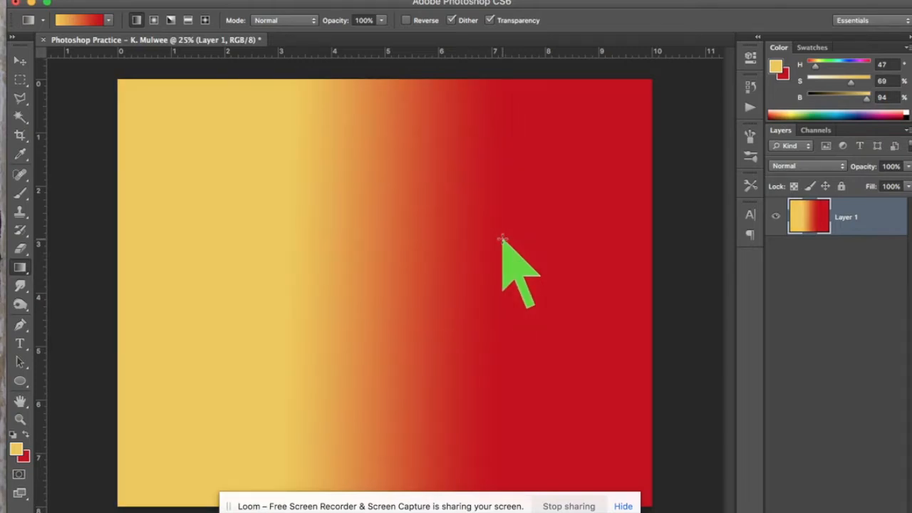
# - Swap the foreground and background colors and set the red foreground color's saturation to 76%
pyautogui.click(24, 435)
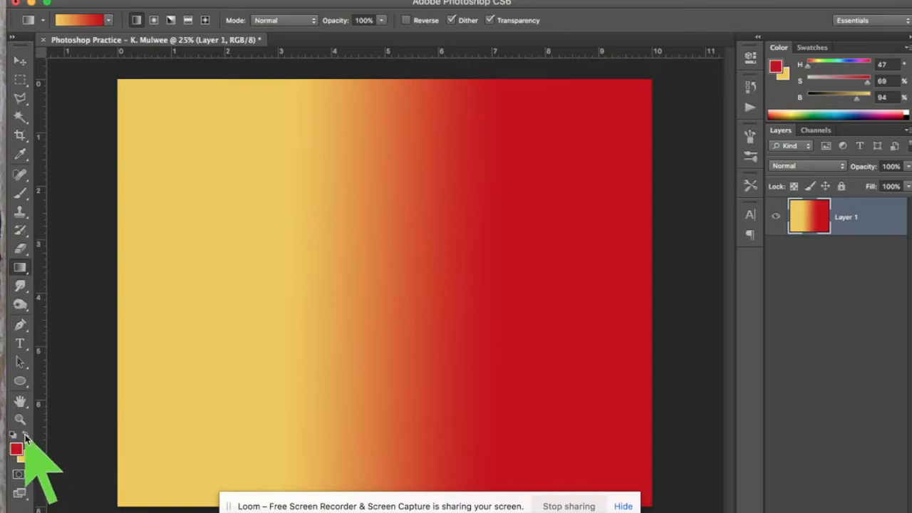
pyautogui.click(16, 449)
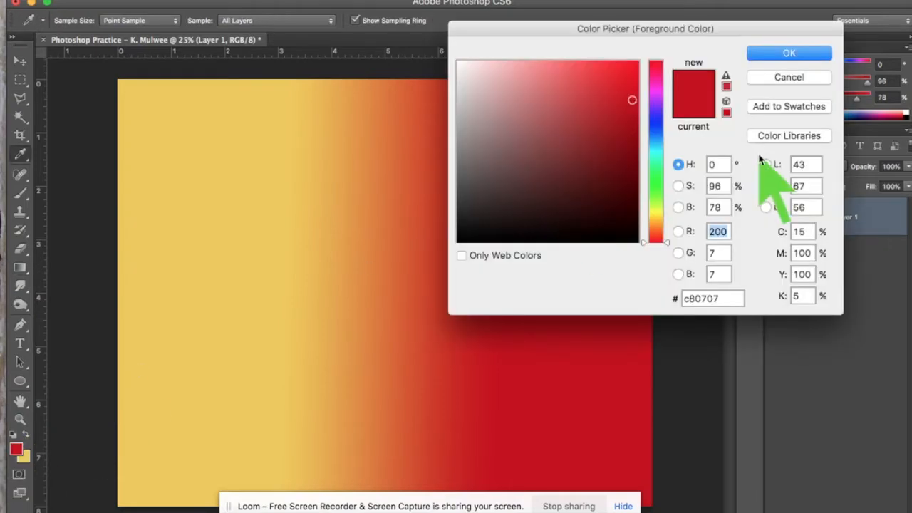
pyautogui.click(795, 75)
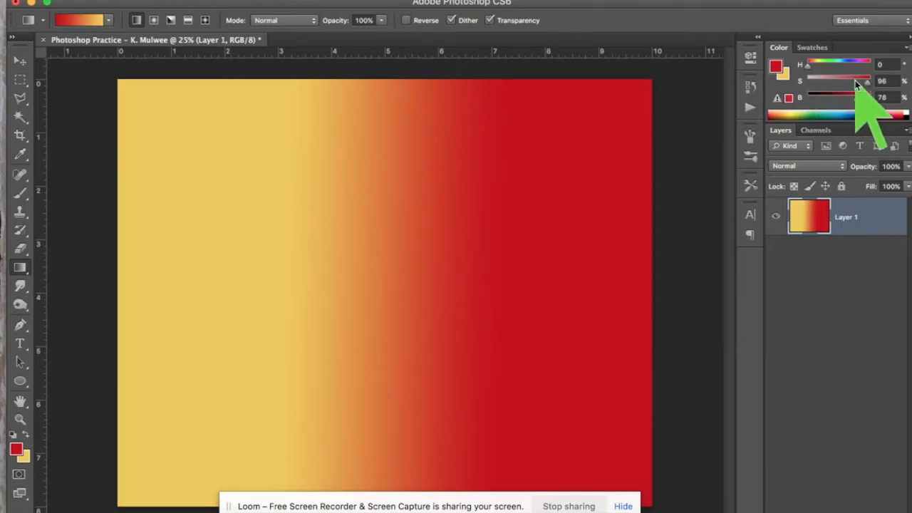
pyautogui.moveTo(868, 84); pyautogui.dragTo(857, 85)
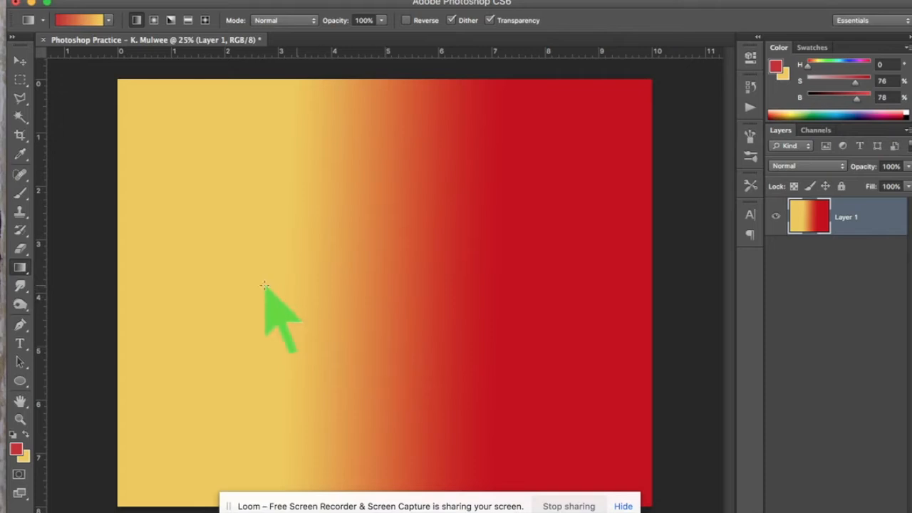
# - Apply a nearly horizontal linear gradient from the softened red on the left to yellow on the right
pyautogui.moveTo(255, 288); pyautogui.dragTo(526, 309)
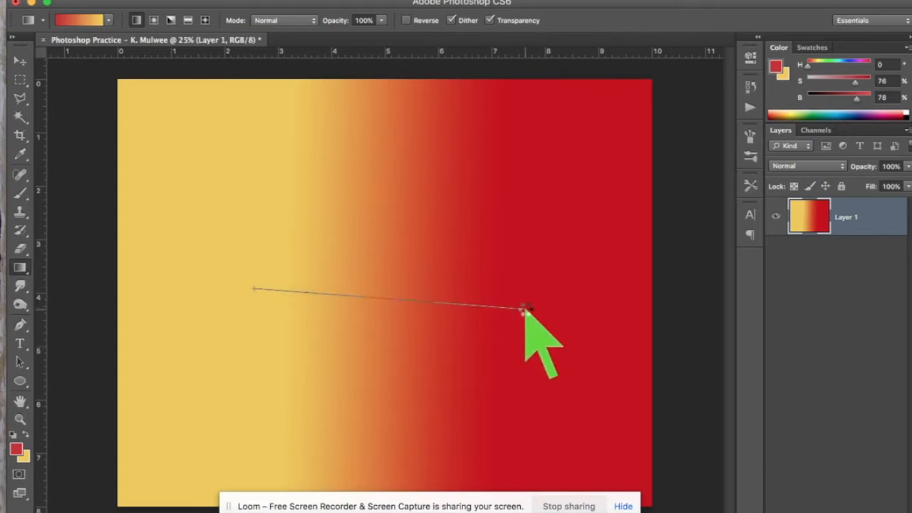
pyautogui.moveTo(525, 308); pyautogui.dragTo(525, 309)
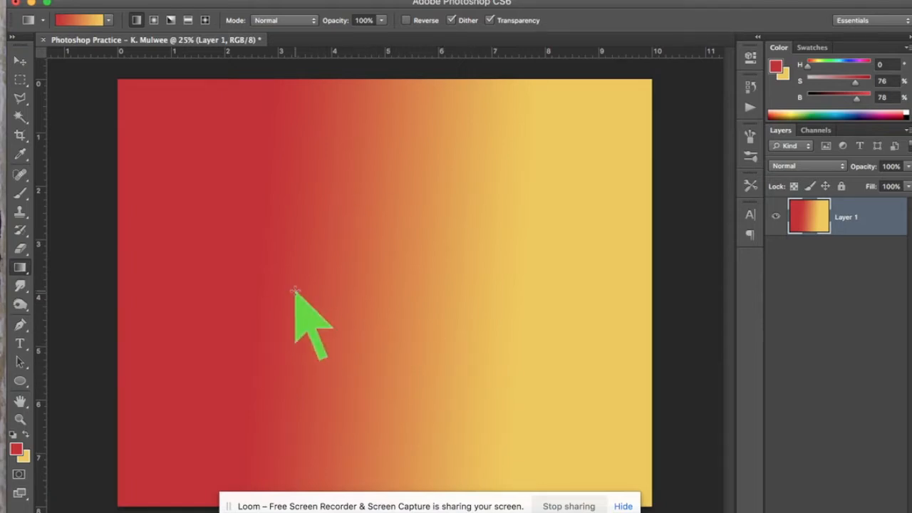
# - Fill the gradient's middle band with the red foreground color using the Paint Bucket tool, and undo the fill
pyautogui.moveTo(33, 266); pyautogui.dragTo(84, 279)
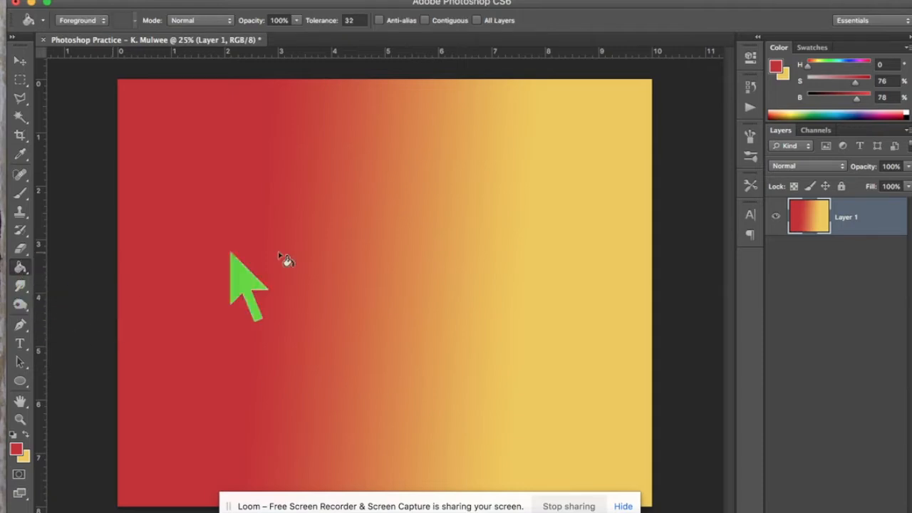
pyautogui.click(409, 271)
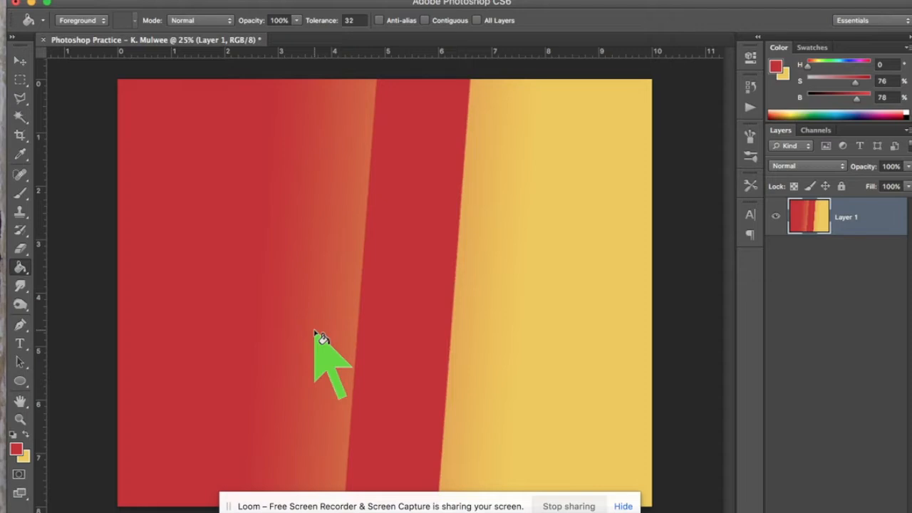
pyautogui.press('super+z')
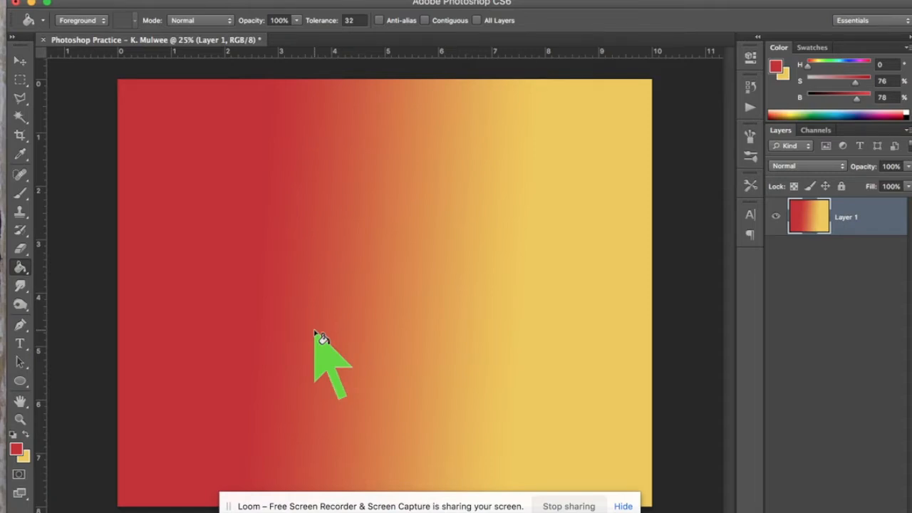
# - Step backward through all the gradients and the yellow fill until Layer 1 is empty
pyautogui.press('alt+super+z')
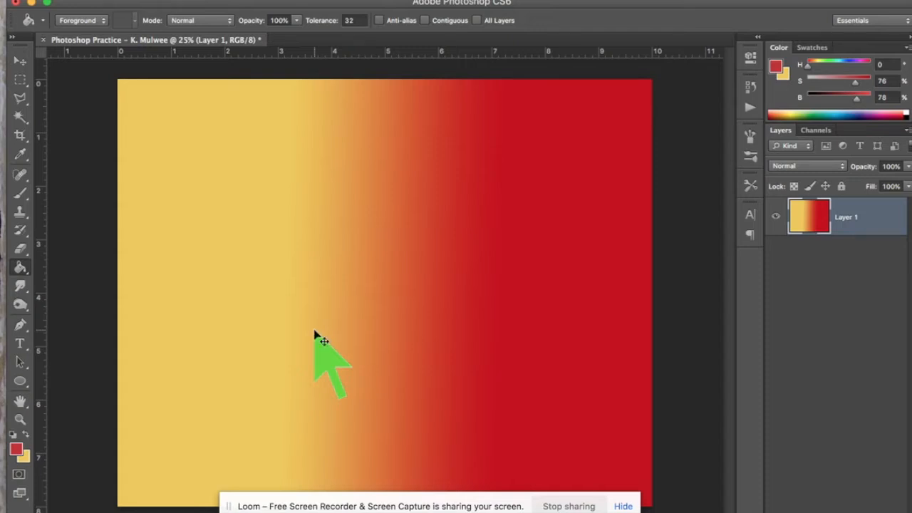
pyautogui.press('super+z')
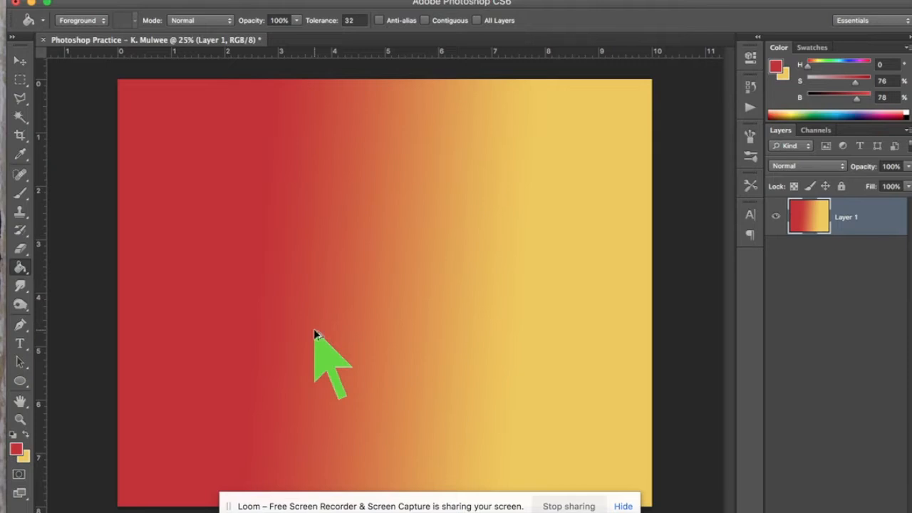
pyautogui.press('alt+super+z')
pyautogui.press('alt+super+z')
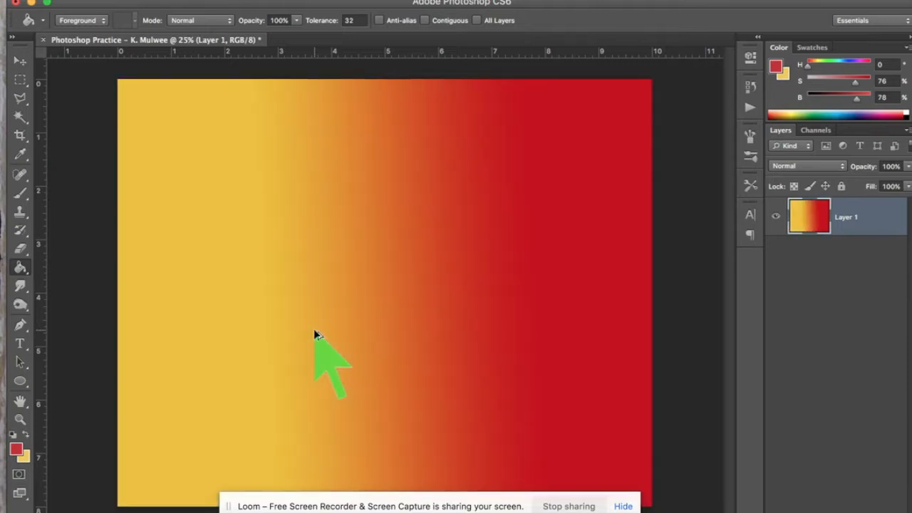
pyautogui.press('alt+super+z')
pyautogui.press('alt+super+z')
pyautogui.press('alt+super+z')
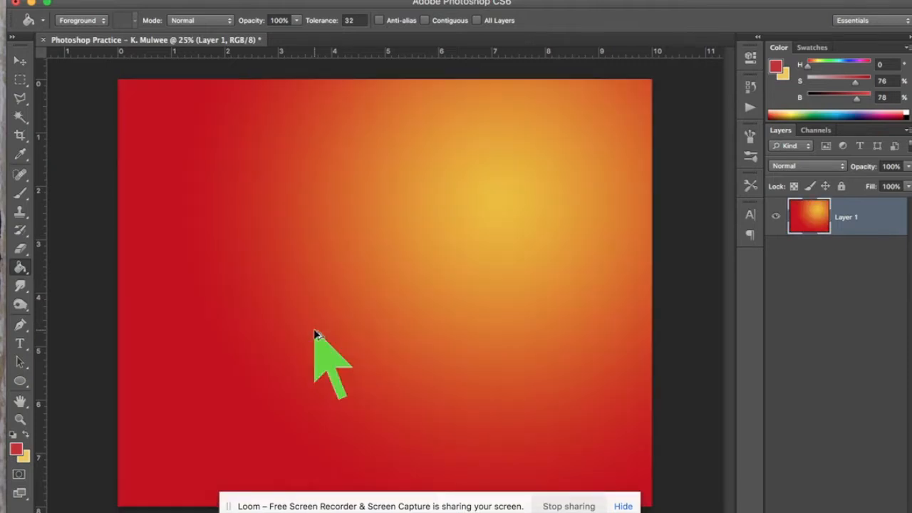
pyautogui.press('alt+super+z')
pyautogui.press('alt+super+z')
pyautogui.press('alt+super+z')
pyautogui.press('alt+super+z')
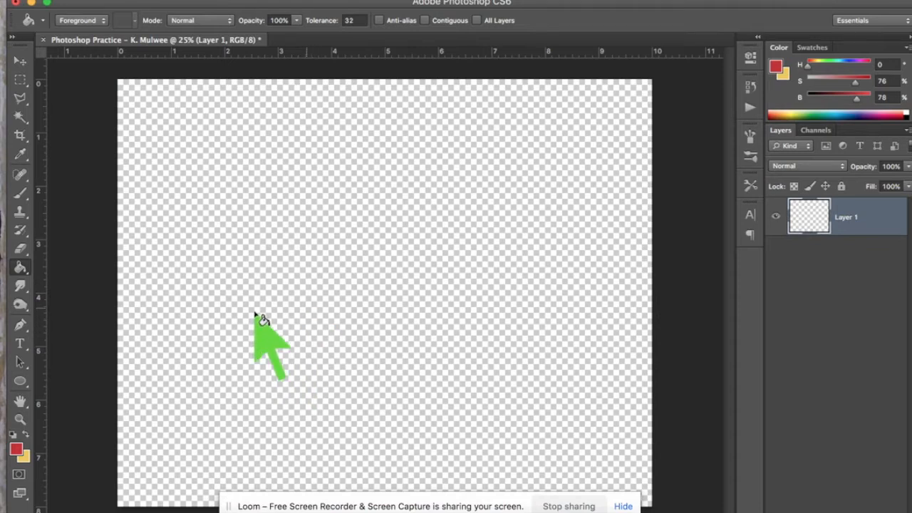
# - Apply a diagonal red-to-yellow linear gradient to Layer 1, and fill its upper-left part with solid red using the Paint Bucket tool
pyautogui.click(21, 267)
pyautogui.click(74, 264)
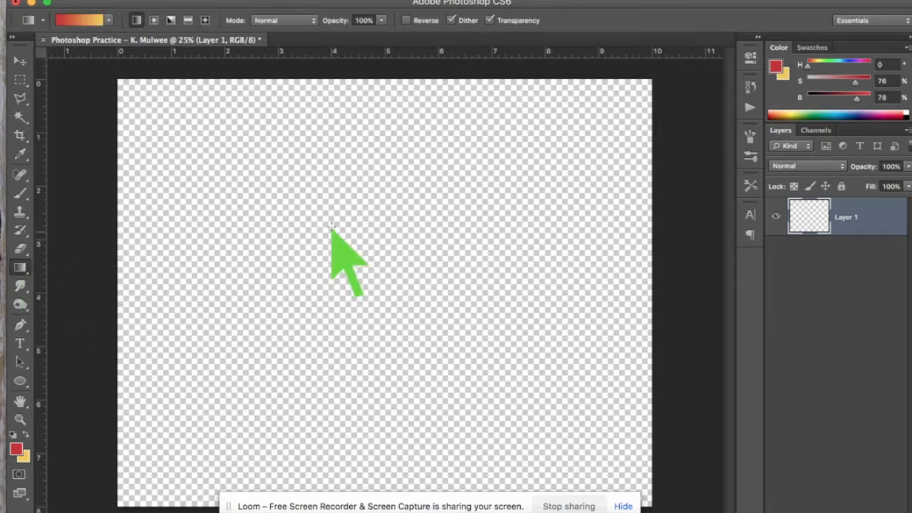
pyautogui.moveTo(302, 218); pyautogui.dragTo(542, 455)
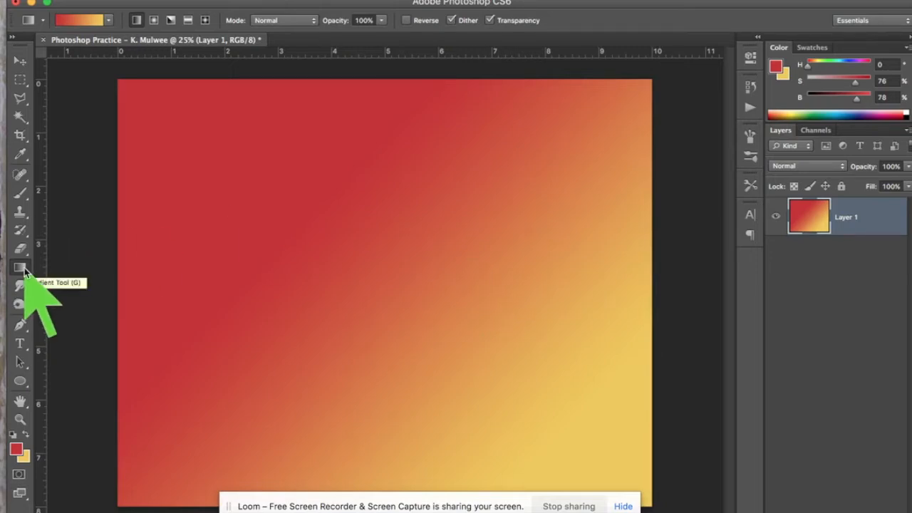
pyautogui.moveTo(22, 269); pyautogui.dragTo(61, 277)
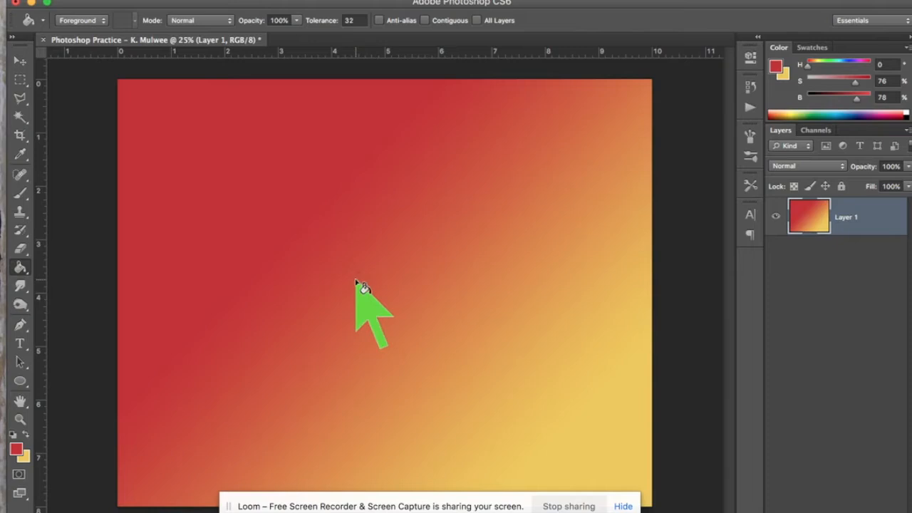
pyautogui.click(358, 283)
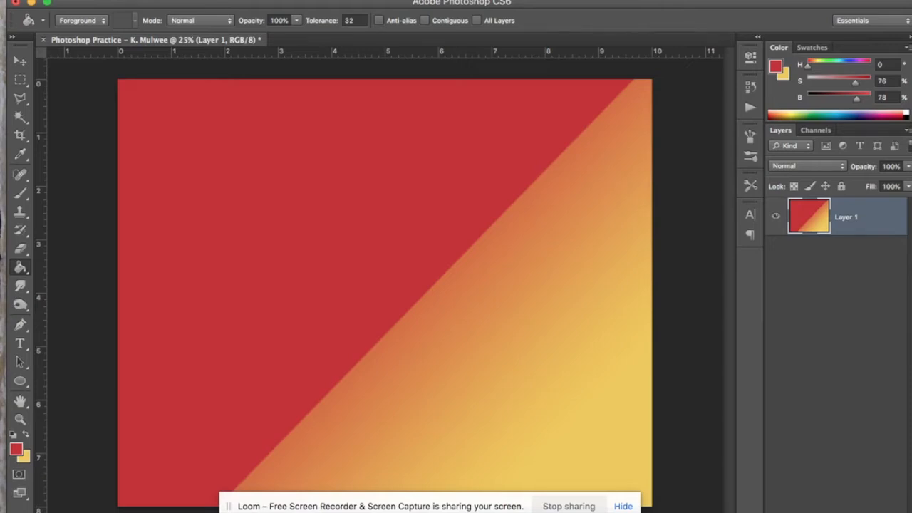
# - Add a new empty layer above Layer 1, and rename Layer 1 to Background
pyautogui.click(877, 512)
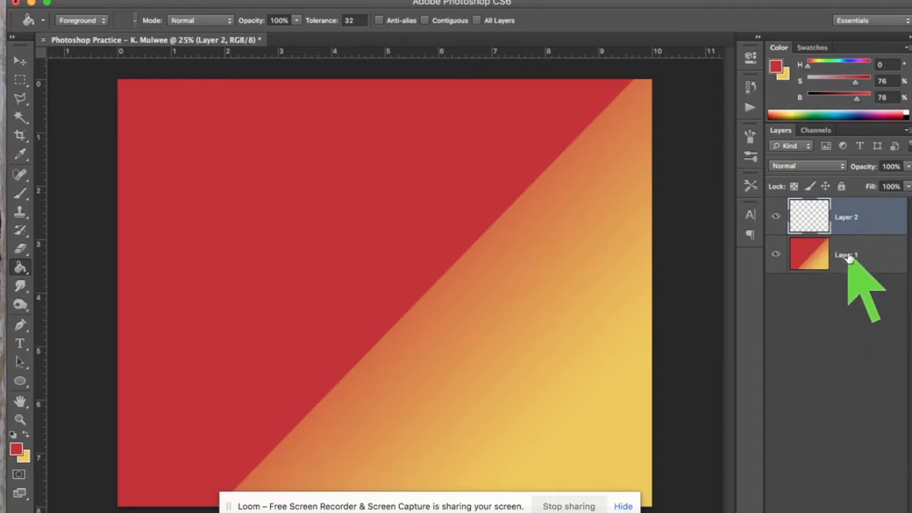
pyautogui.doubleClick(847, 256)
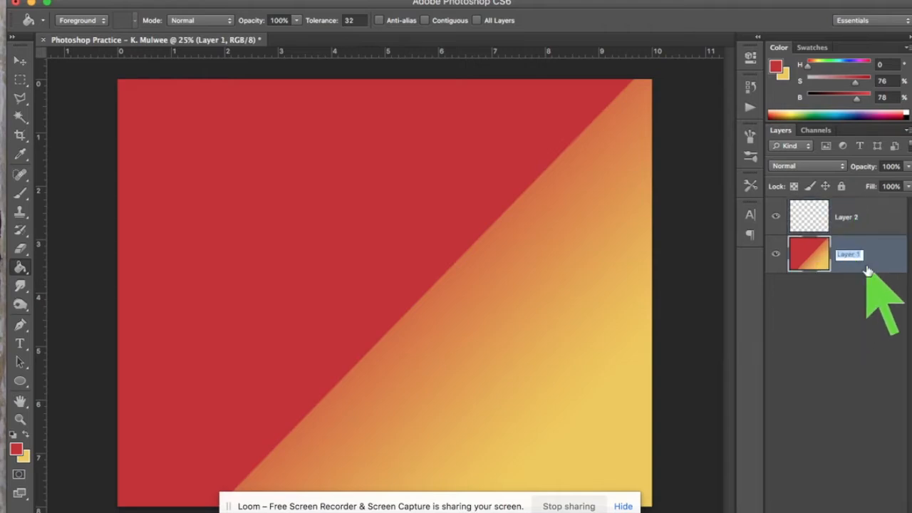
pyautogui.press('BackSpace')
pyautogui.write('Background')
pyautogui.press('Return')
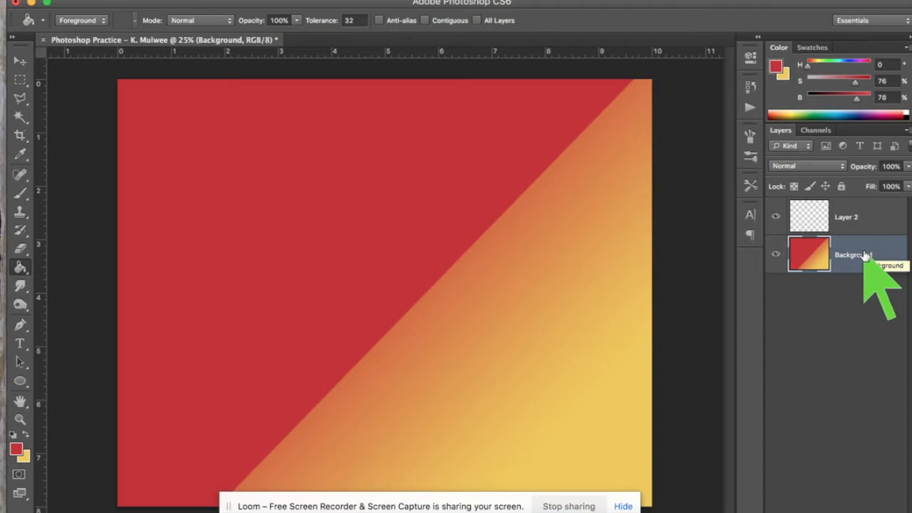
# - Erase freehand strokes across the middle of the Background layer with the Eraser tool in Block mode, and undo the erasing
pyautogui.click(870, 212)
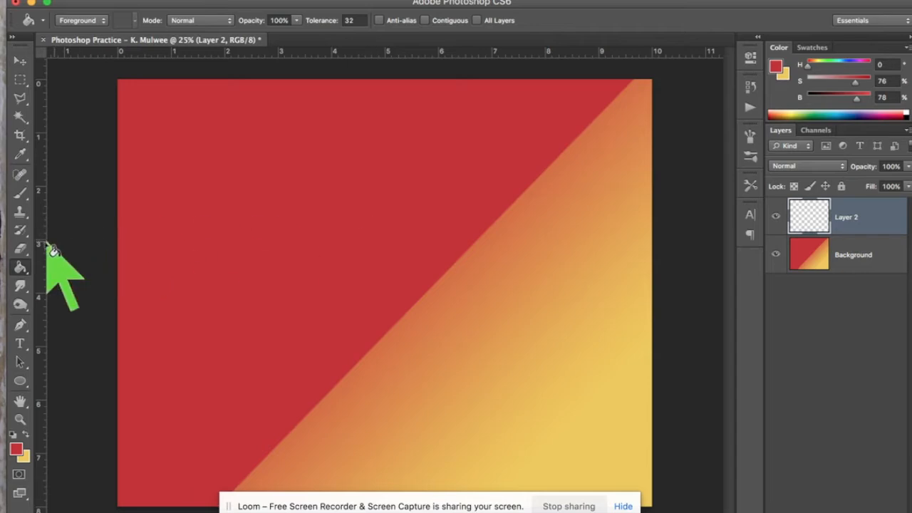
pyautogui.click(19, 248)
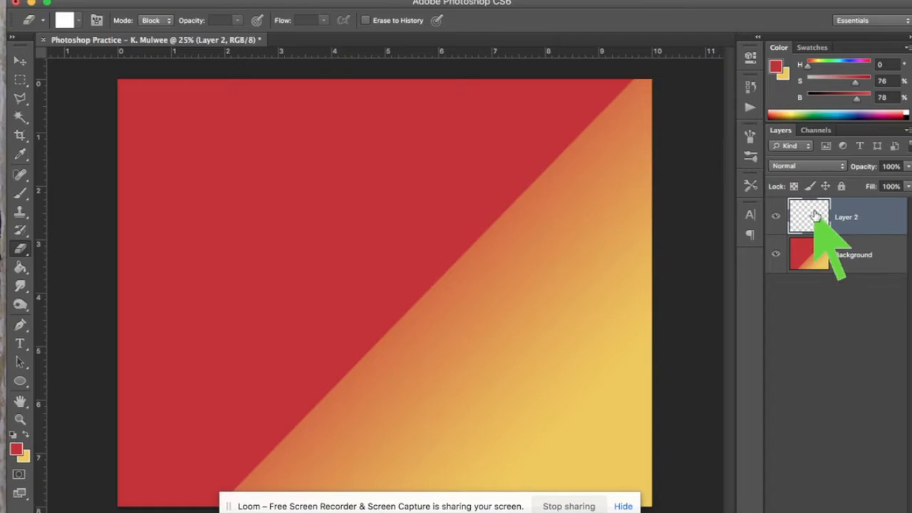
pyautogui.click(866, 249)
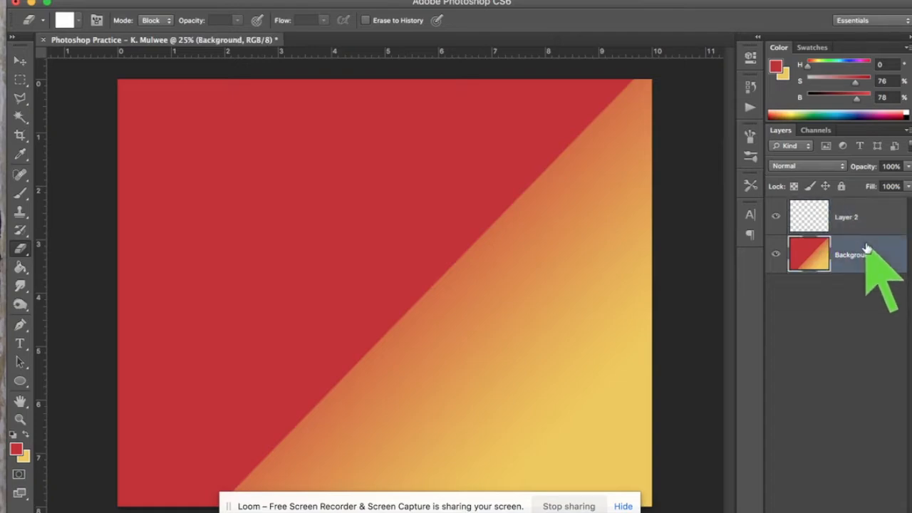
pyautogui.moveTo(349, 278)
pyautogui.mouseDown()
pyautogui.moveTo(240, 193)
pyautogui.moveTo(440, 271)
pyautogui.mouseUp()
pyautogui.moveTo(471, 357); pyautogui.dragTo(420, 166)
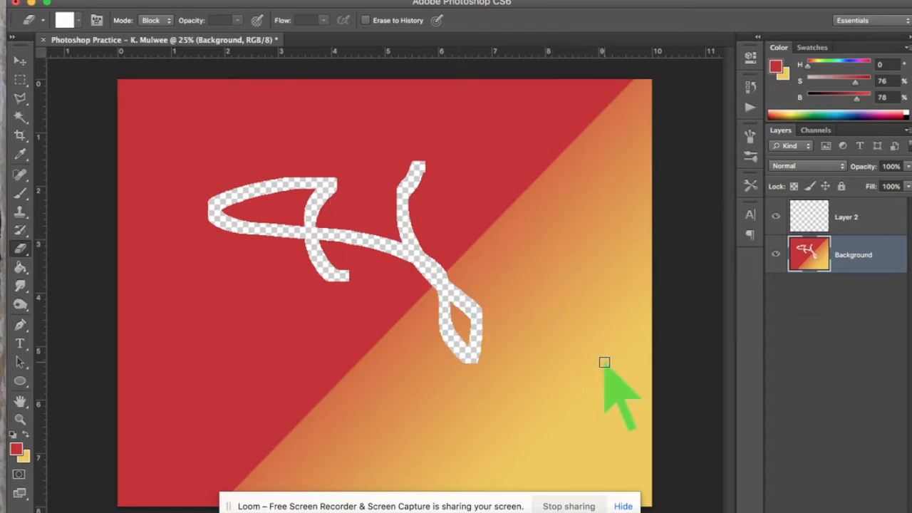
pyautogui.press('super+z')
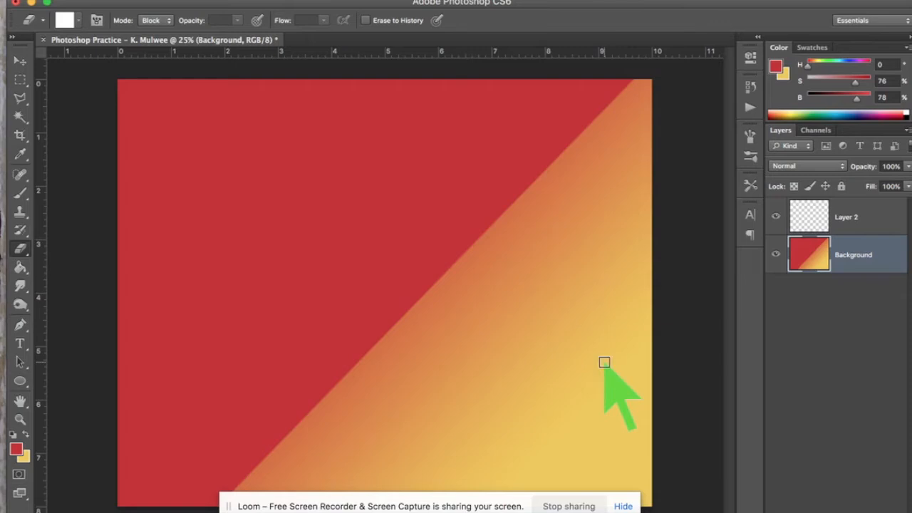
# - Select Layer 2 and set up the Rectangle tool in Shape mode with a solid green fill
pyautogui.click(870, 219)
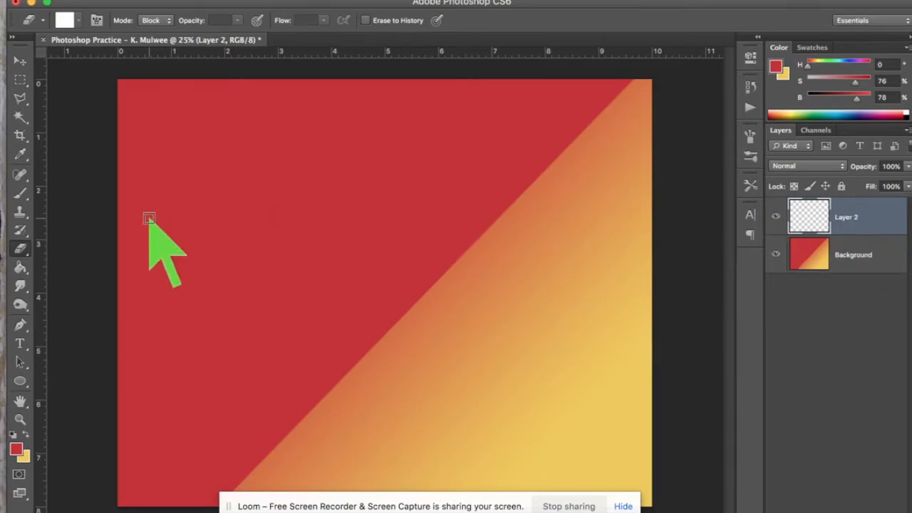
pyautogui.click(20, 384)
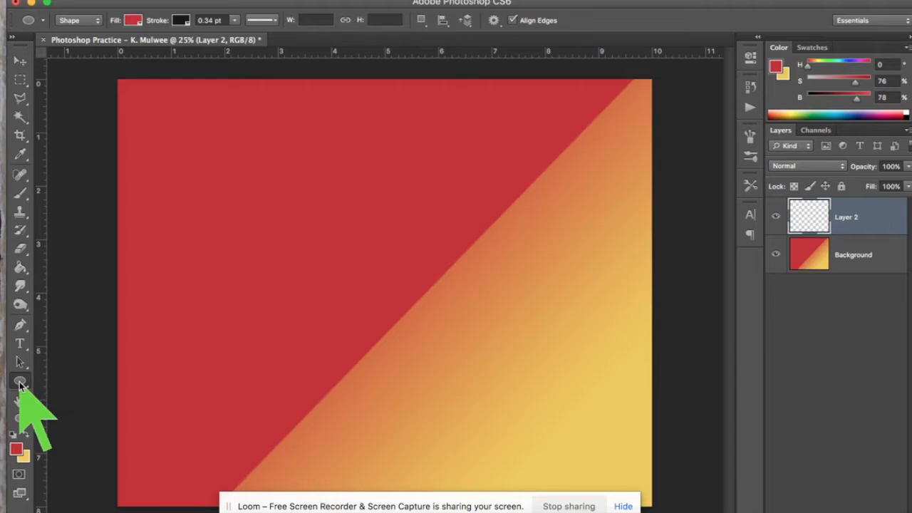
pyautogui.click(20, 385)
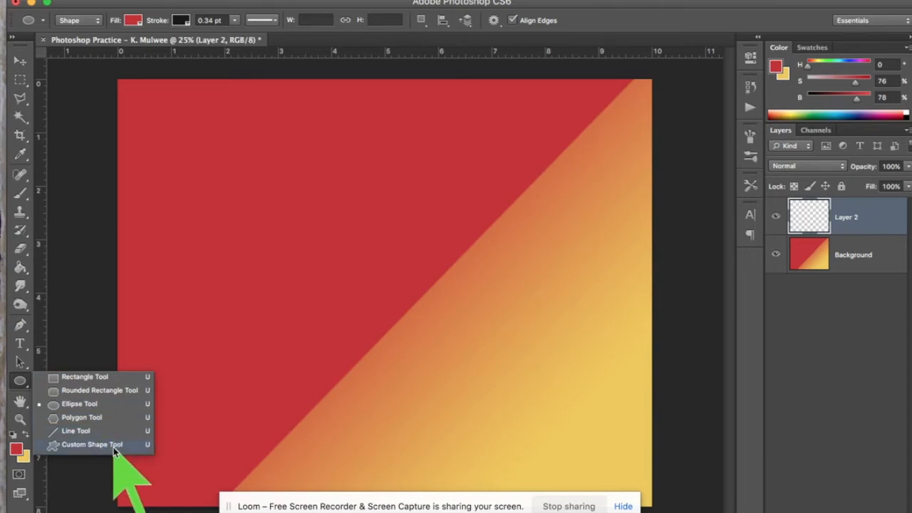
pyautogui.click(100, 378)
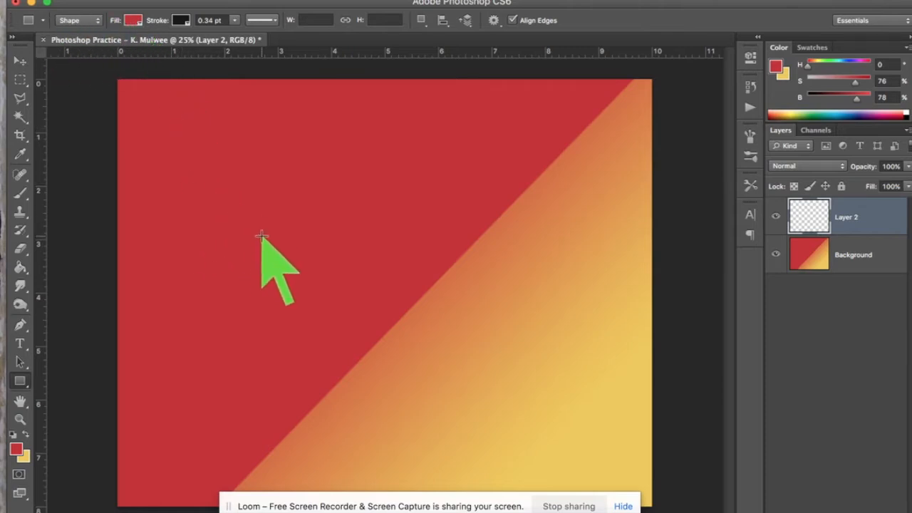
pyautogui.click(138, 24)
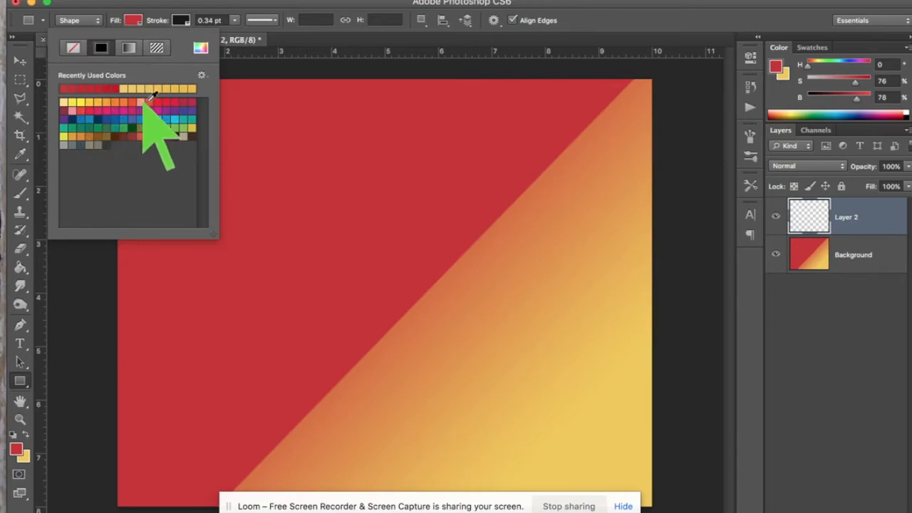
pyautogui.click(74, 129)
pyautogui.click(197, 3)
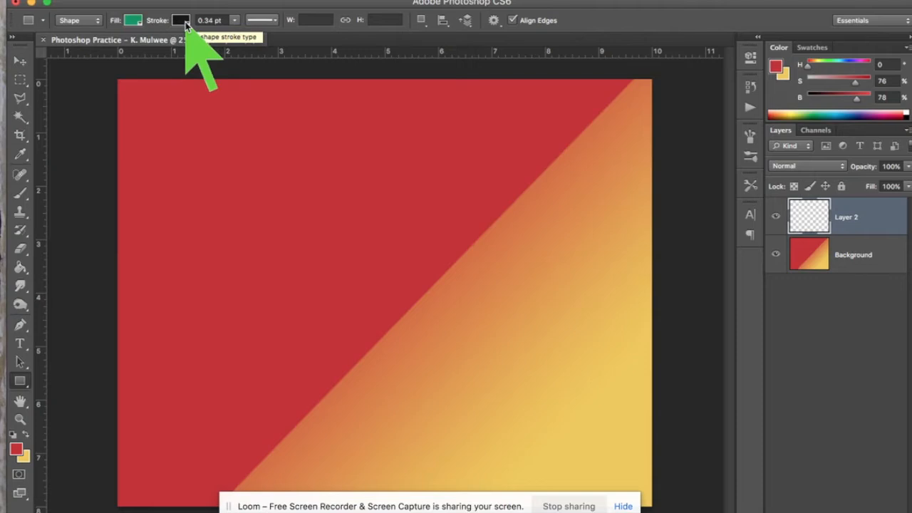
# - Set the rectangle shape's stroke to about 0.21 pt wide in a solid maroon color
pyautogui.click(233, 26)
pyautogui.click(234, 25)
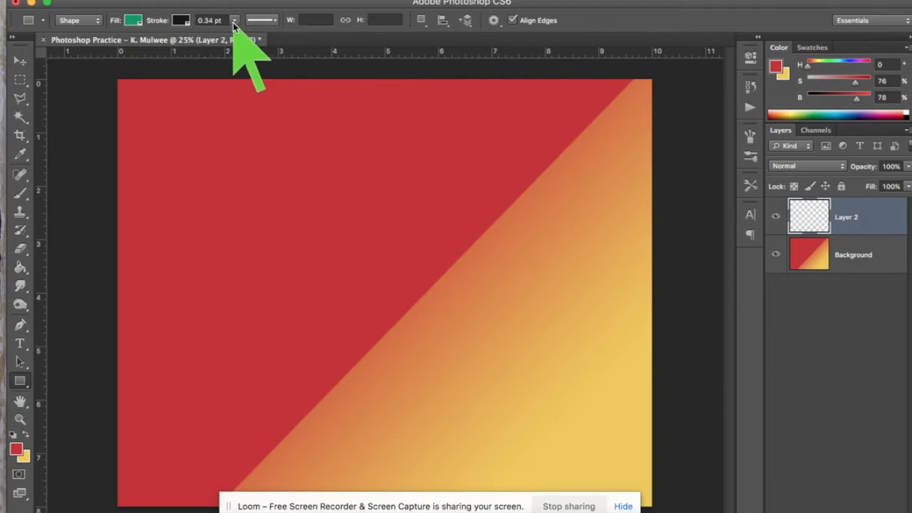
pyautogui.click(233, 25)
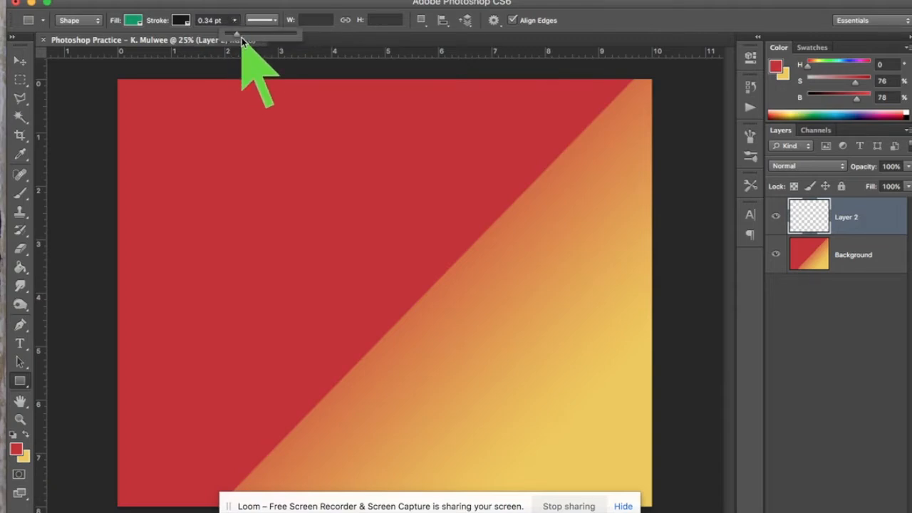
pyautogui.moveTo(238, 35)
pyautogui.mouseDown()
pyautogui.moveTo(260, 35)
pyautogui.moveTo(238, 37)
pyautogui.mouseUp()
pyautogui.click(182, 21)
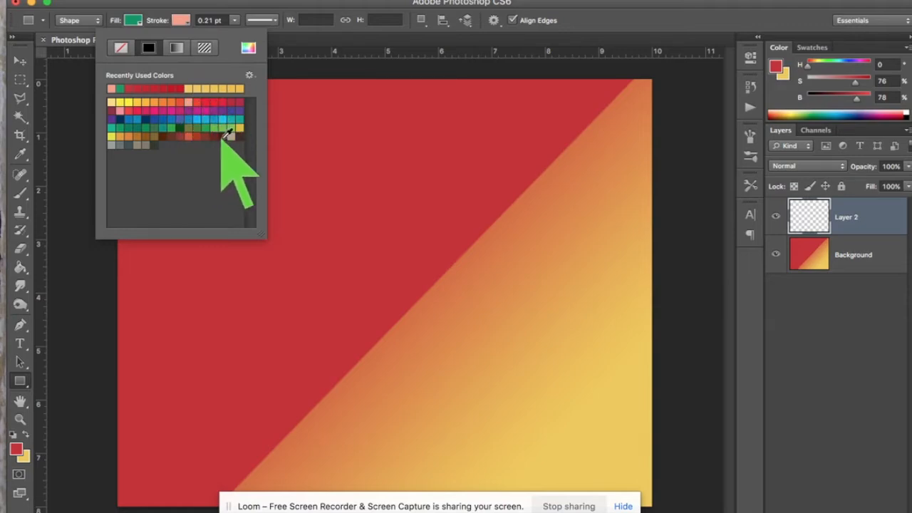
pyautogui.click(139, 125)
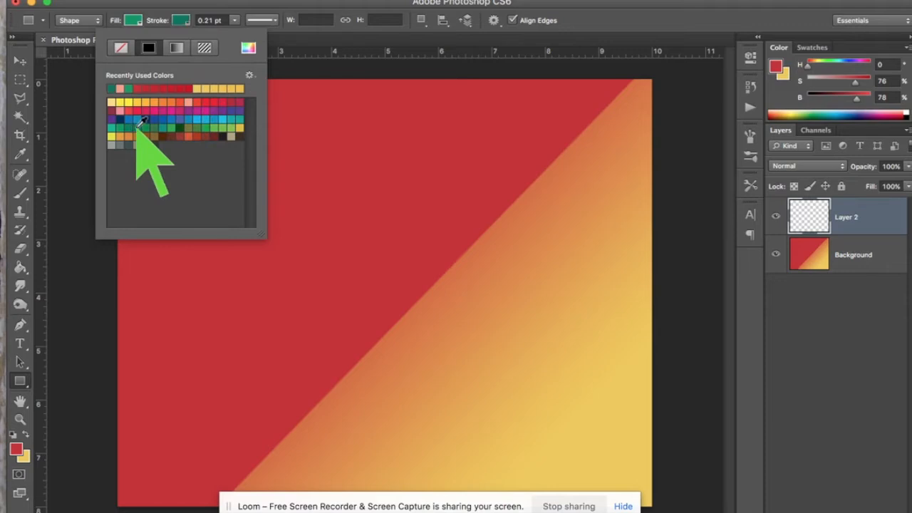
pyautogui.click(111, 109)
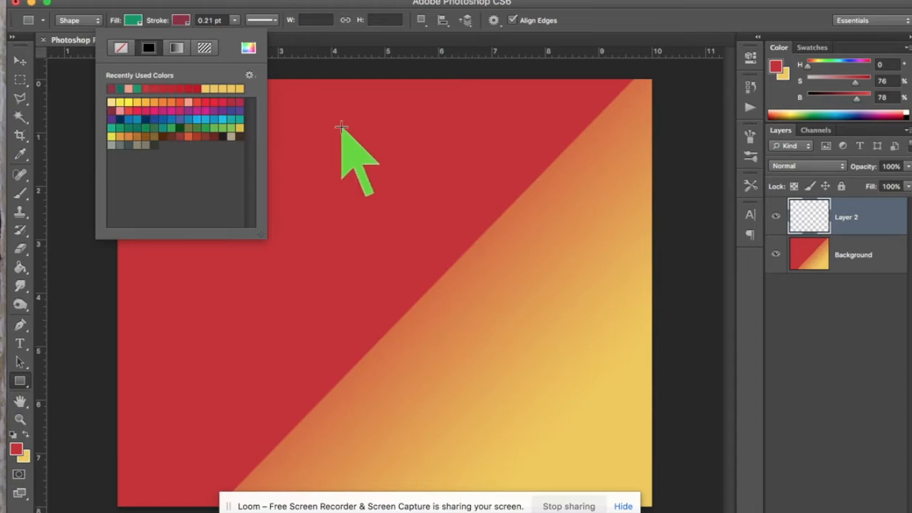
pyautogui.click(325, 14)
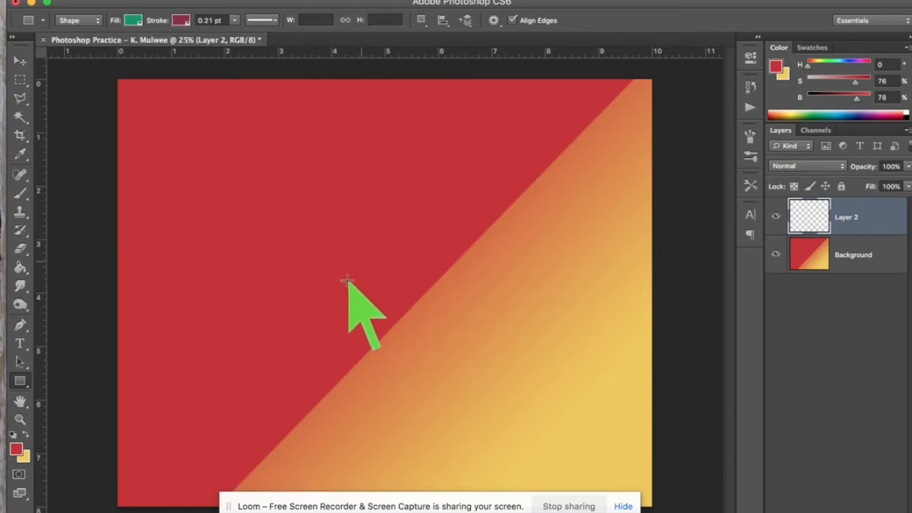
# - Draw a green rectangle about 776 × 960 px left of the canvas center, and set its stroke width to about 7.89 pt
pyautogui.moveTo(271, 199); pyautogui.dragTo(408, 370)
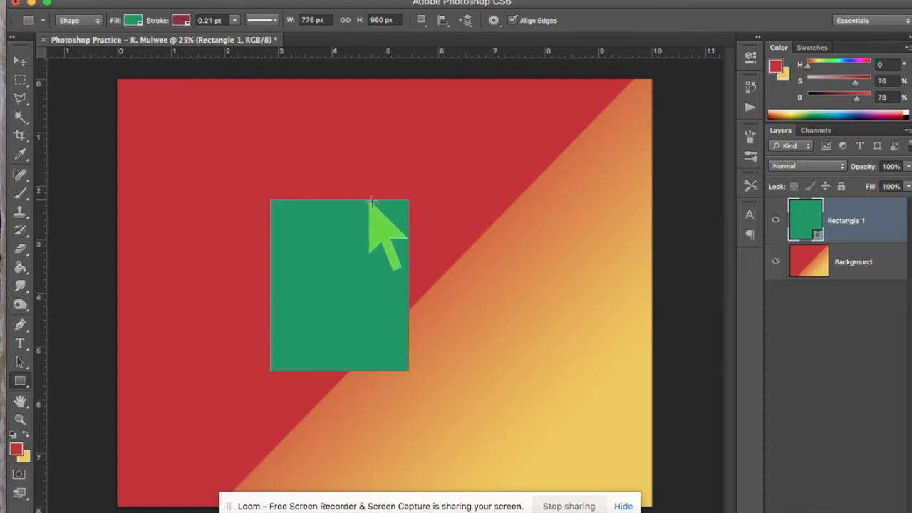
pyautogui.click(235, 20)
pyautogui.moveTo(239, 32); pyautogui.dragTo(253, 34)
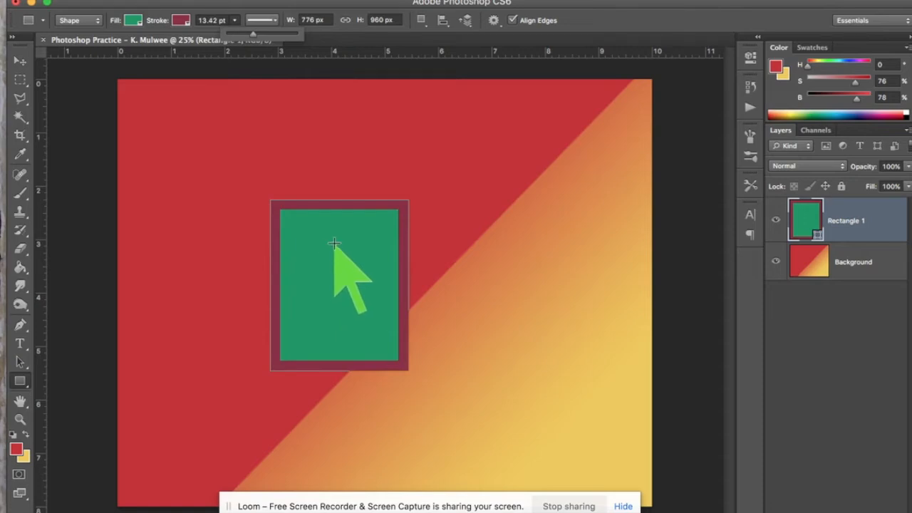
pyautogui.moveTo(254, 36)
pyautogui.mouseDown()
pyautogui.moveTo(277, 36)
pyautogui.moveTo(247, 37)
pyautogui.mouseUp()
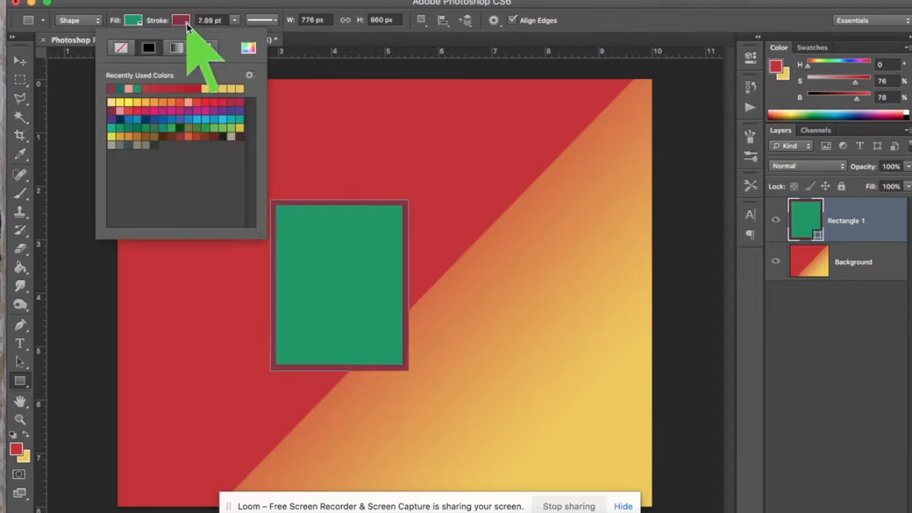
# - Remove the stroke from the green rectangle, and undo the removal
pyautogui.click(121, 49)
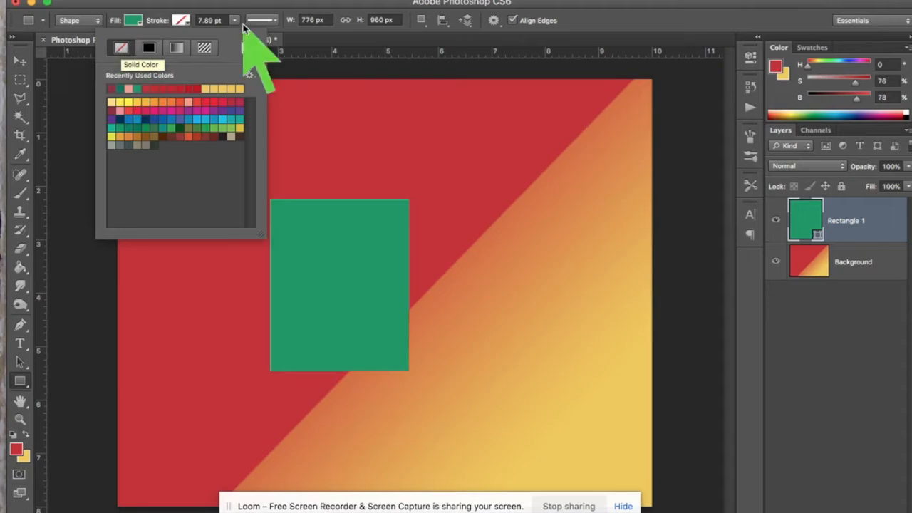
pyautogui.click(647, 26)
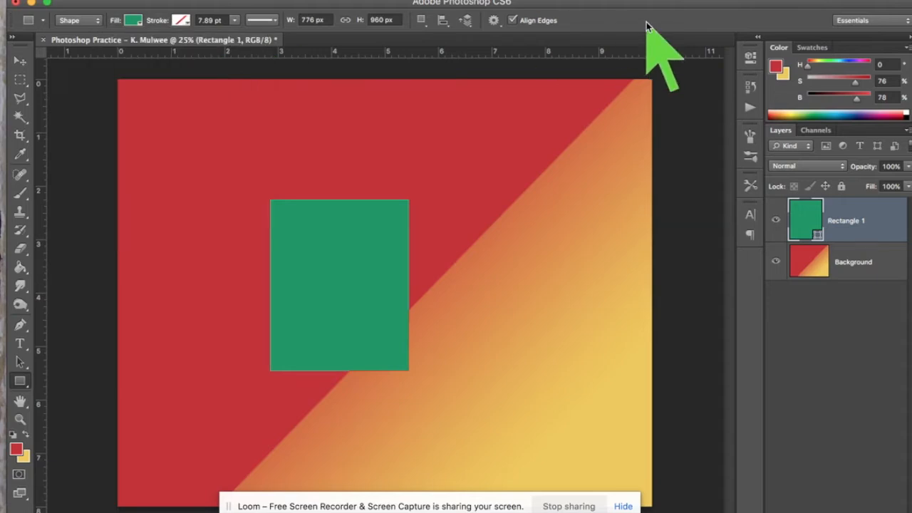
pyautogui.press('super+z')
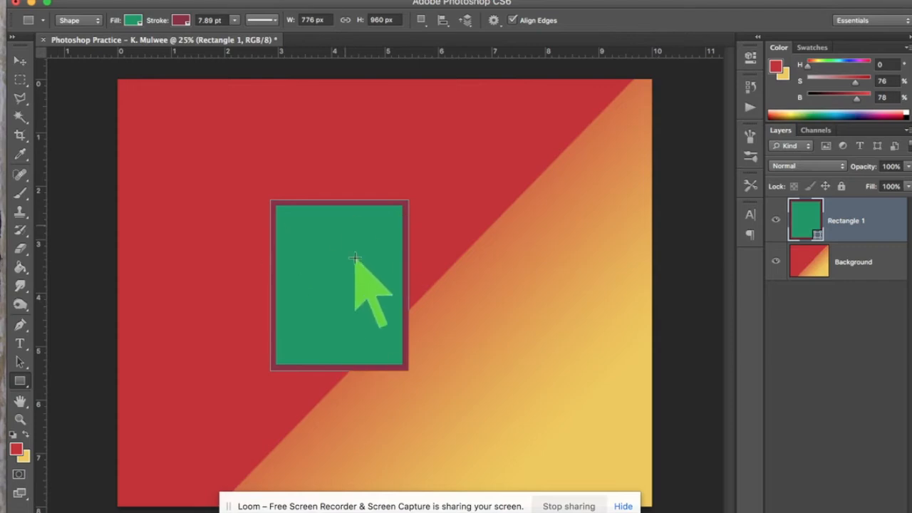
# - Move the green rectangle up and left with the Move tool until its left edge is near the 2-inch ruler mark
pyautogui.click(18, 63)
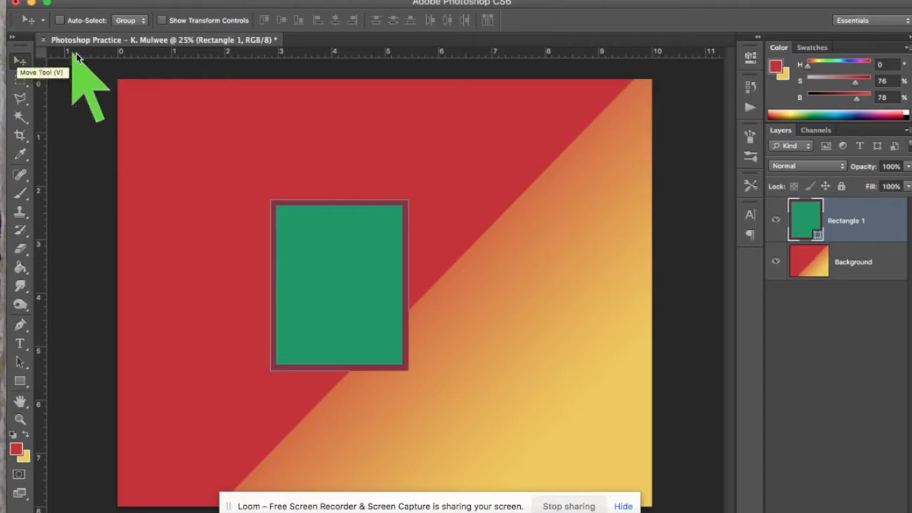
pyautogui.moveTo(309, 259); pyautogui.dragTo(299, 237)
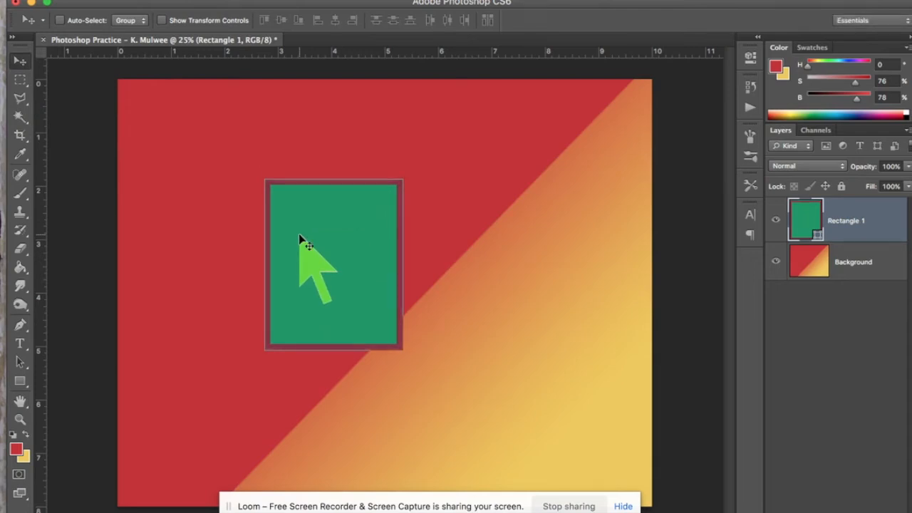
pyautogui.moveTo(300, 238); pyautogui.dragTo(254, 240)
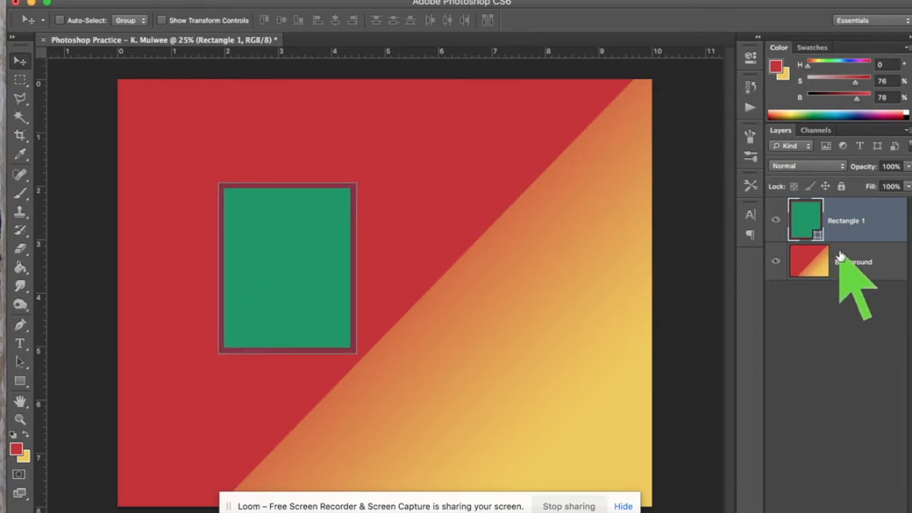
# - Move the Background layer down and to the right beneath the rectangle, and undo the move
pyautogui.click(839, 258)
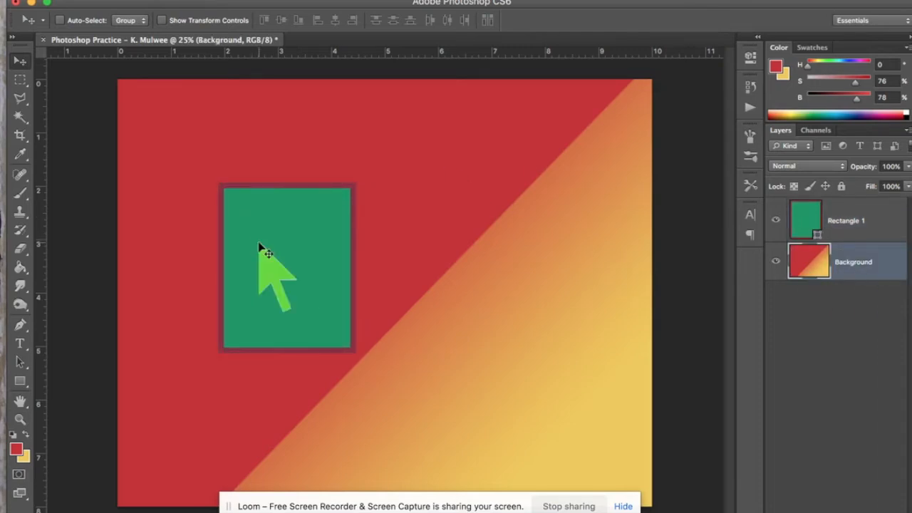
pyautogui.moveTo(275, 240); pyautogui.dragTo(321, 268)
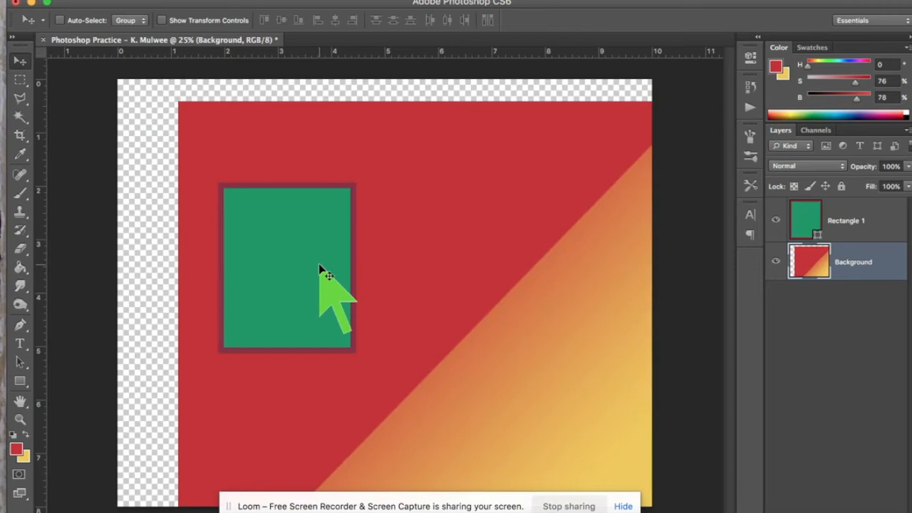
pyautogui.press('super+z')
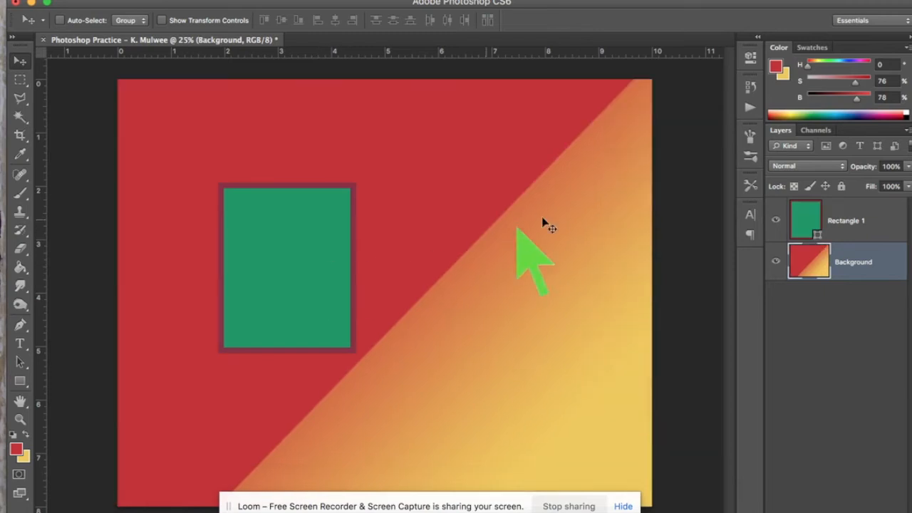
# - Select the Rectangle 1 layer and move the green rectangle down and right until its left edge is near the 3-inch ruler mark
pyautogui.click(873, 213)
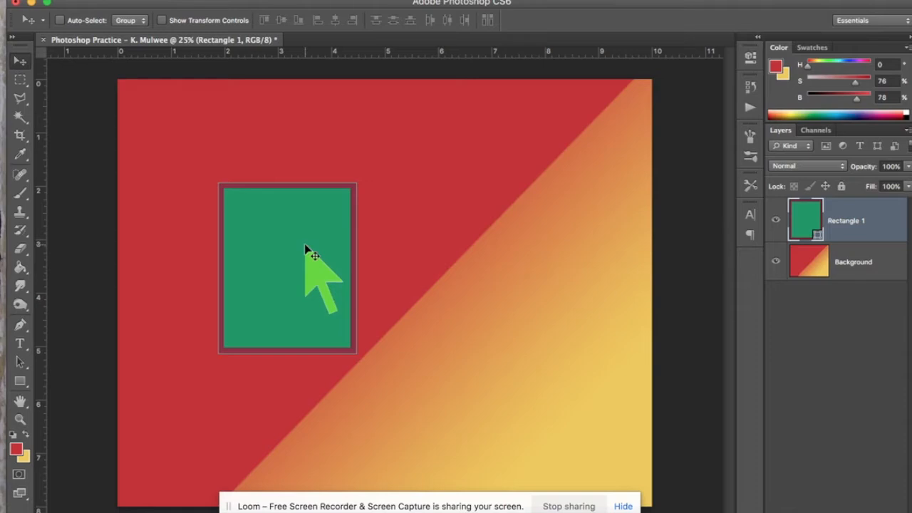
pyautogui.moveTo(305, 248); pyautogui.dragTo(368, 280)
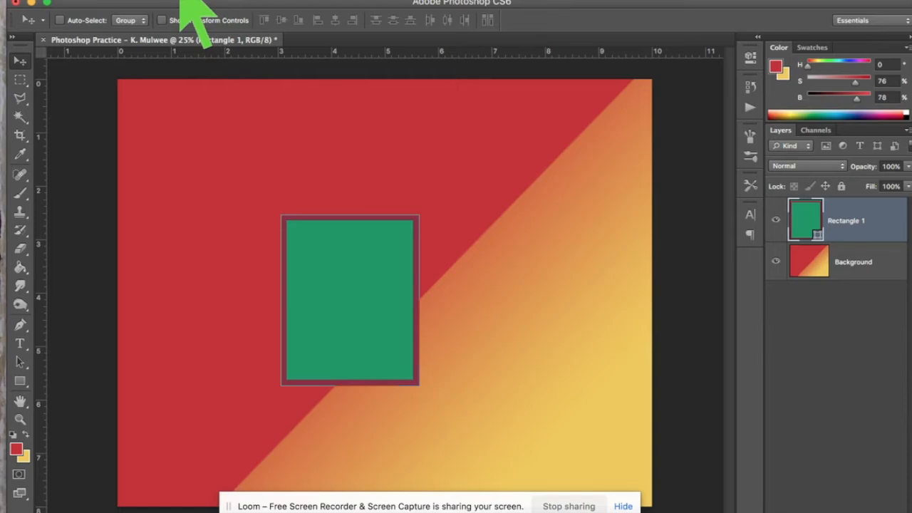
# - Free Transform the green rectangle to about 95% width and 116% height, rotate it about -13.5°, and apply the transformation
pyautogui.click(140, 1)
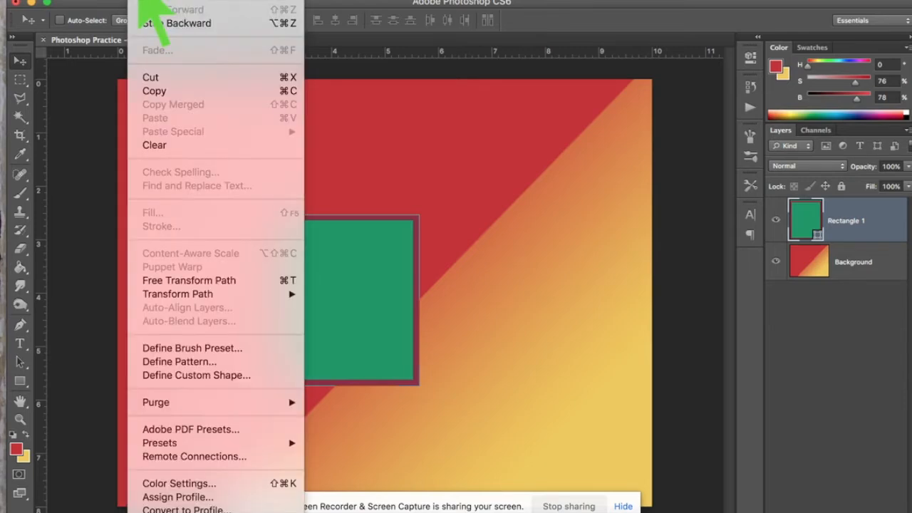
pyautogui.moveTo(177, 300)
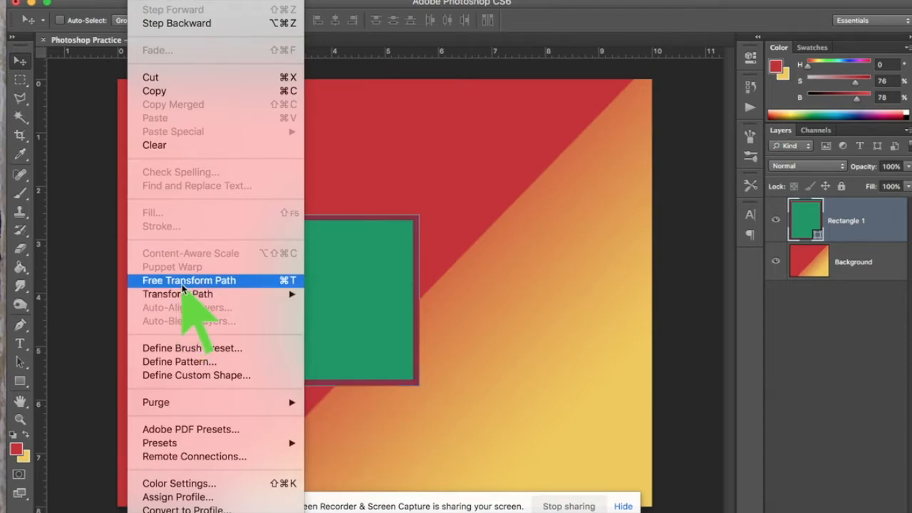
pyautogui.click(182, 282)
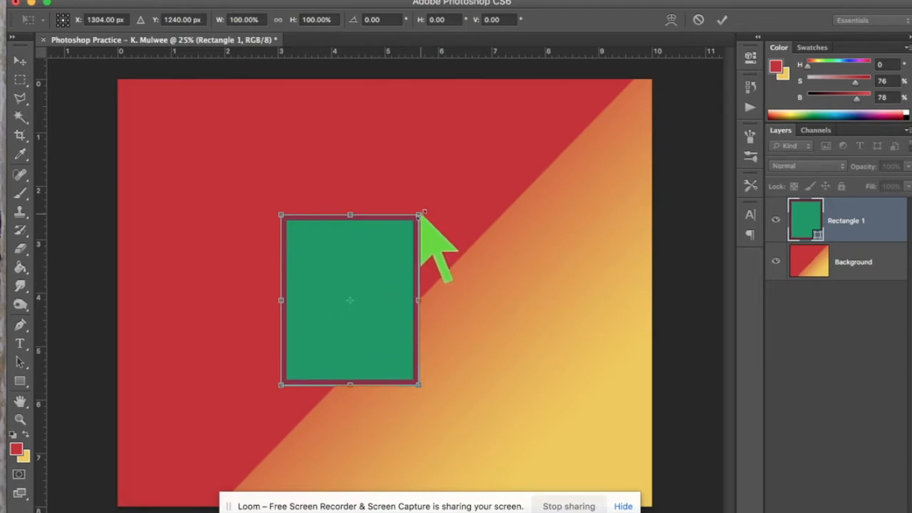
pyautogui.moveTo(419, 213); pyautogui.dragTo(412, 186)
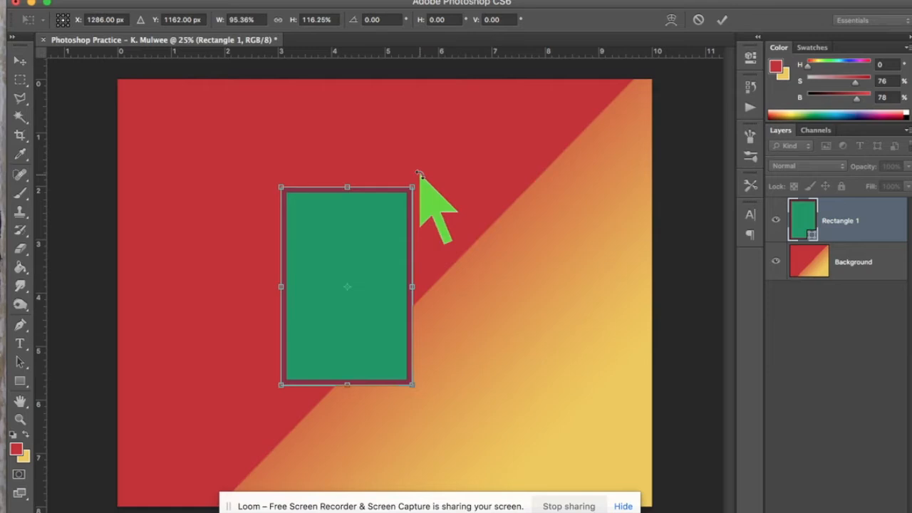
pyautogui.moveTo(419, 173); pyautogui.dragTo(353, 159)
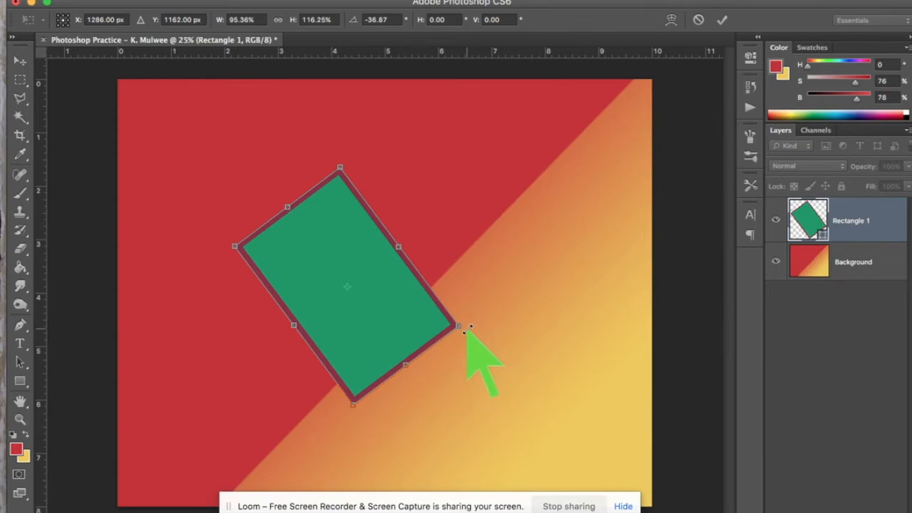
pyautogui.moveTo(473, 330); pyautogui.dragTo(454, 374)
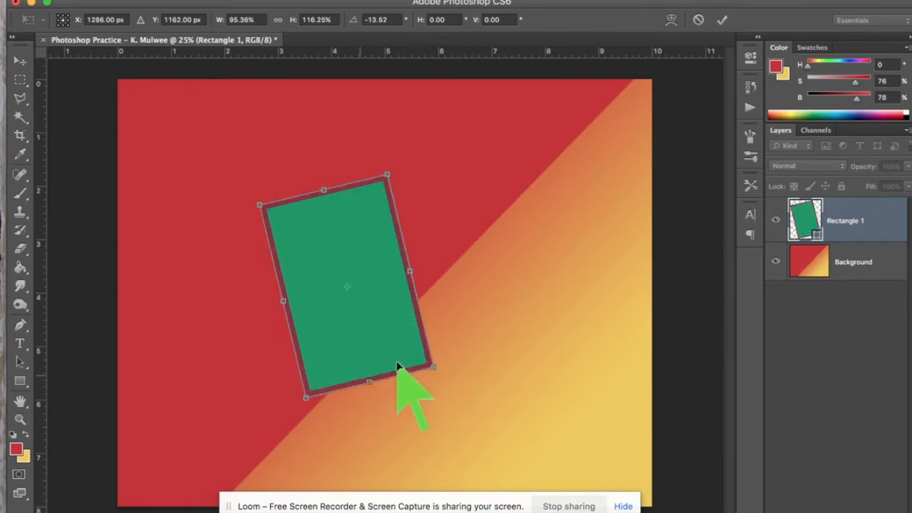
pyautogui.click(19, 81)
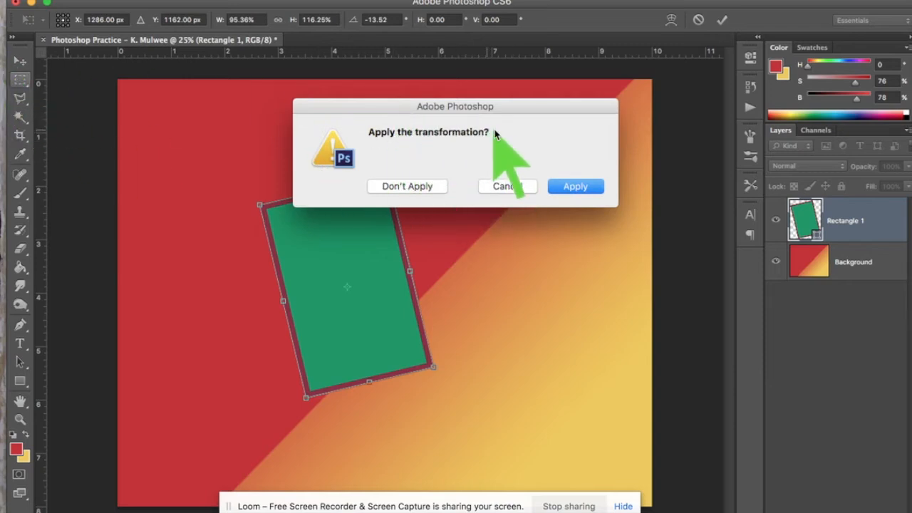
pyautogui.click(574, 187)
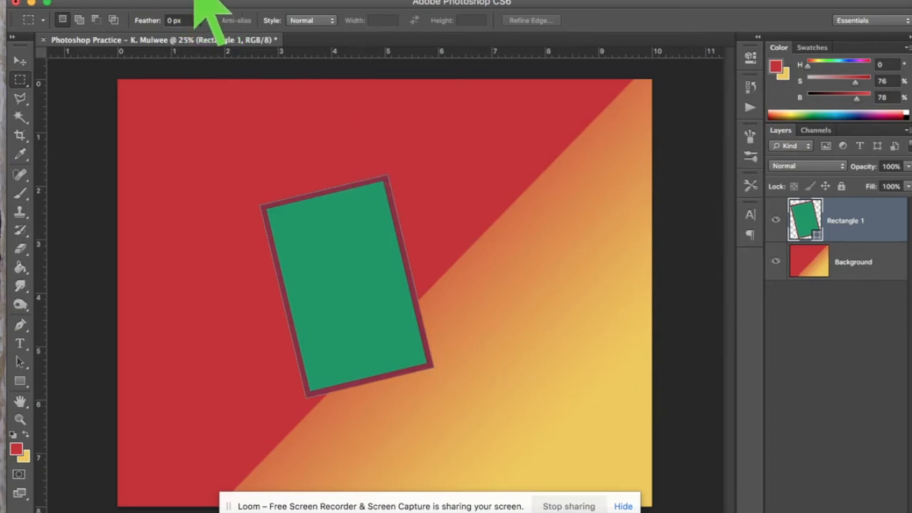
# - Try a non-proportional stretch of the tilted rectangle with Free Transform, undo it, and scale the rectangle proportionally to about 107.5%
pyautogui.click(151, 1)
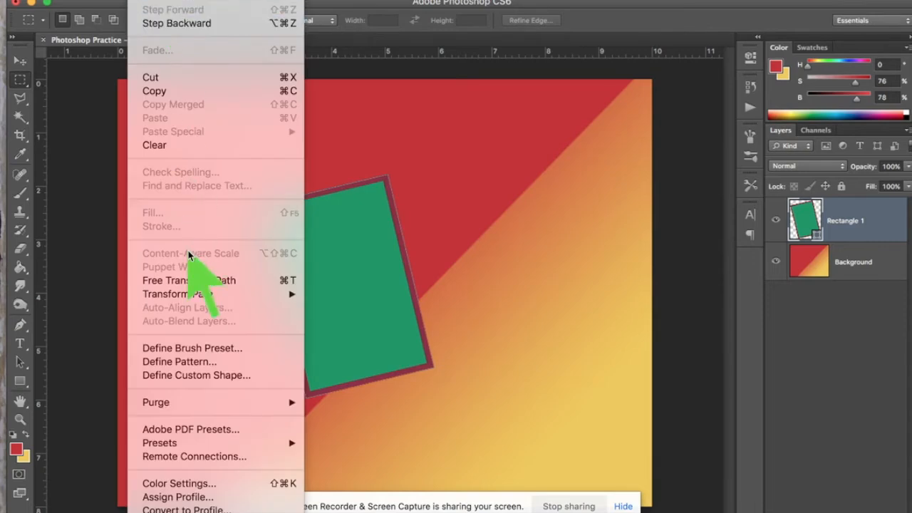
pyautogui.click(189, 280)
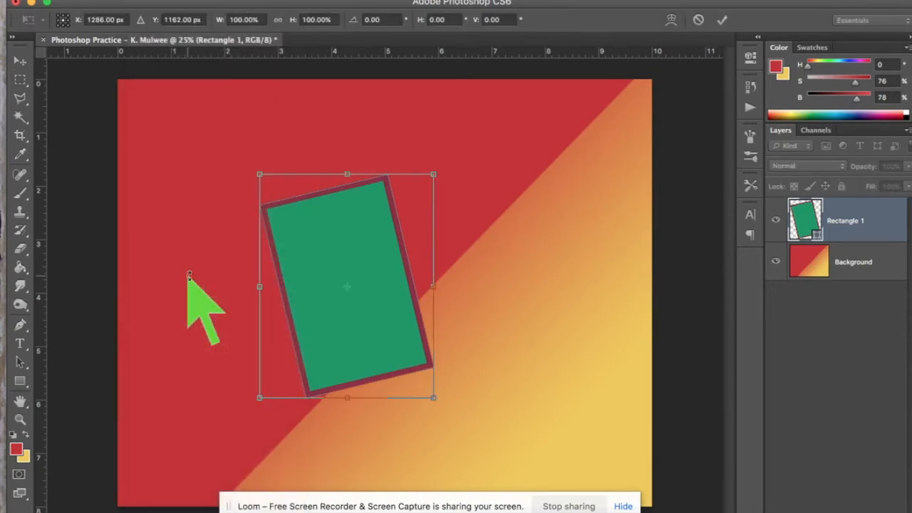
pyautogui.click(146, 2)
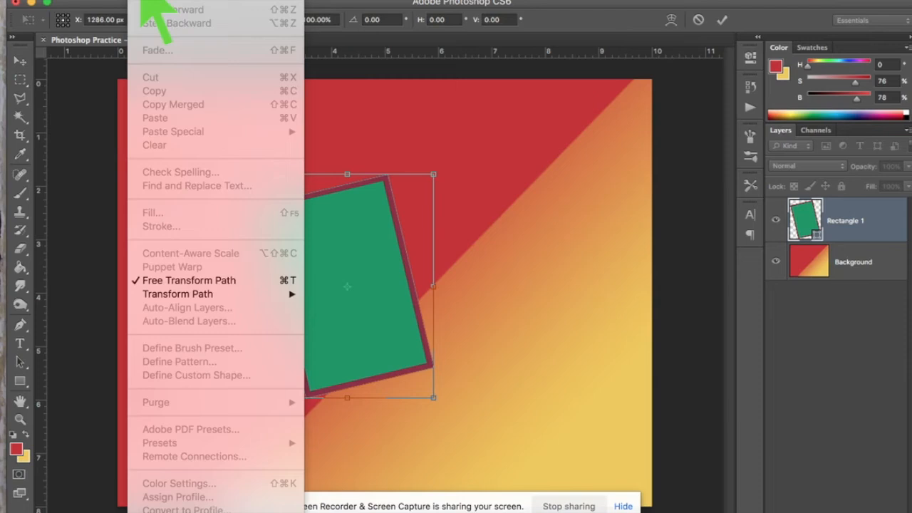
pyautogui.click(288, 280)
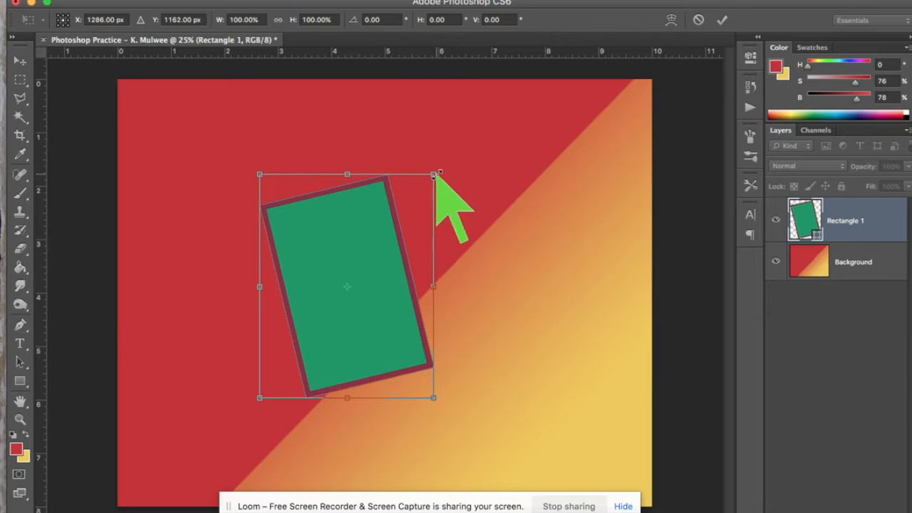
pyautogui.moveTo(436, 173); pyautogui.dragTo(531, 225)
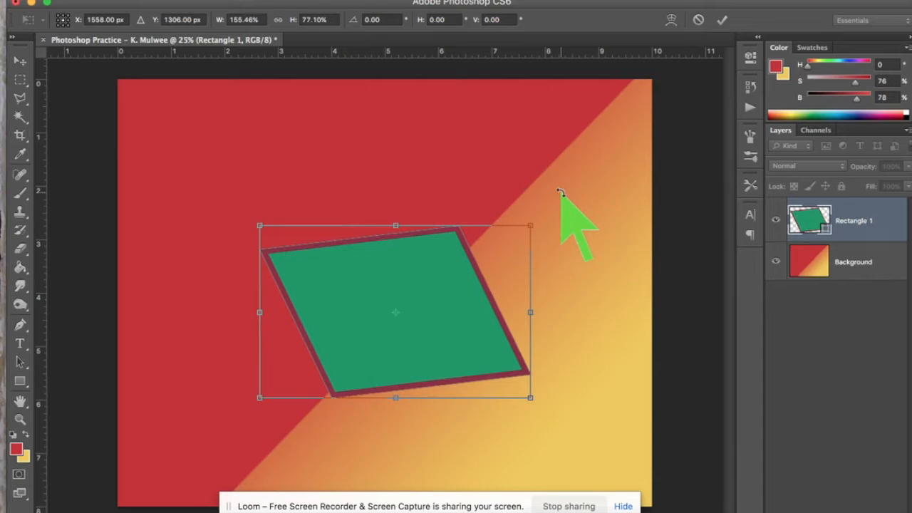
pyautogui.press('super+z')
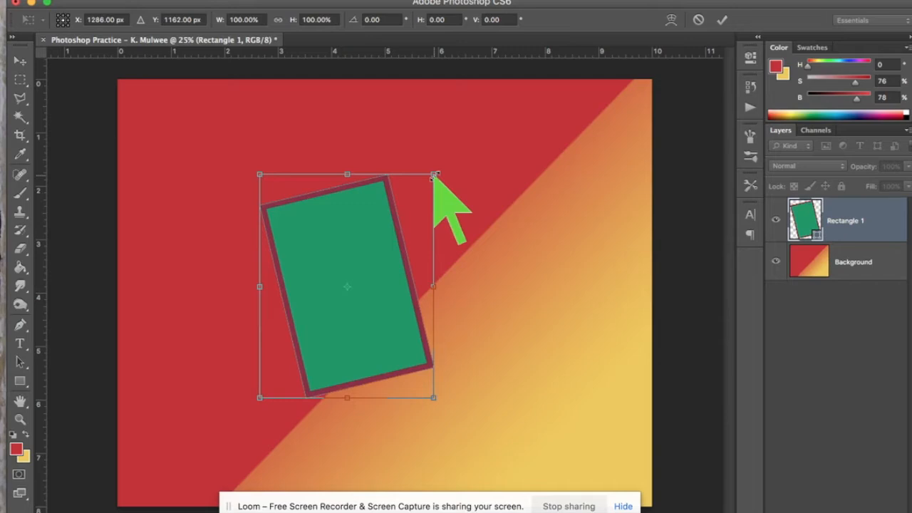
pyautogui.moveTo(435, 175); pyautogui.dragTo(472, 176)
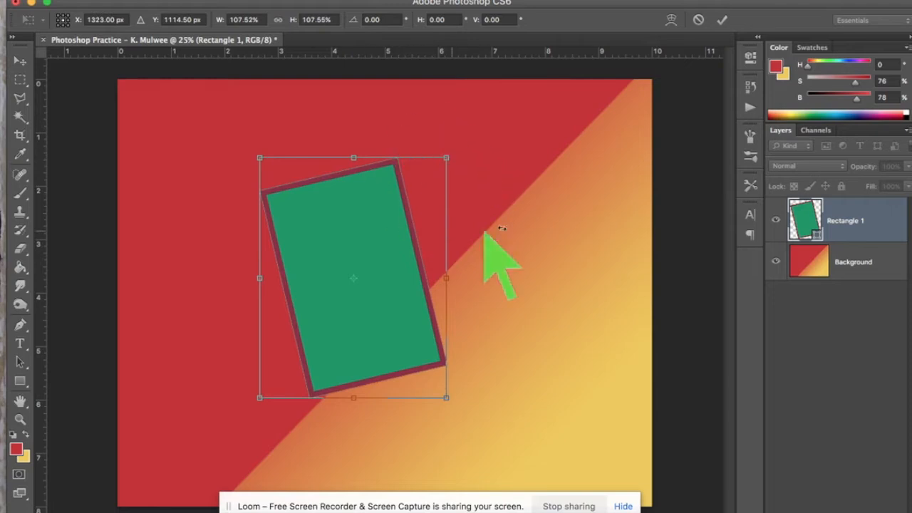
pyautogui.click(722, 23)
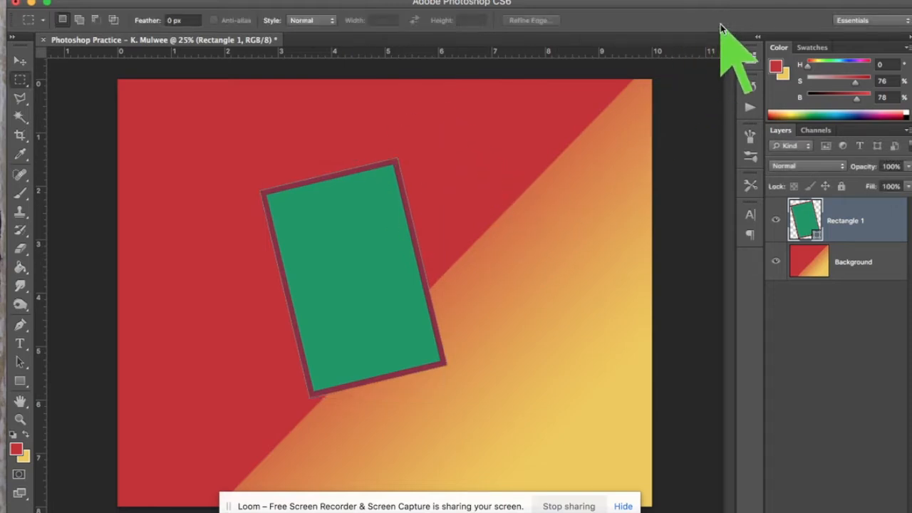
# - Move the tilted rectangle up and left with the Move tool, clear of the diagonal gradient edge
pyautogui.click(19, 62)
pyautogui.moveTo(383, 292); pyautogui.dragTo(275, 269)
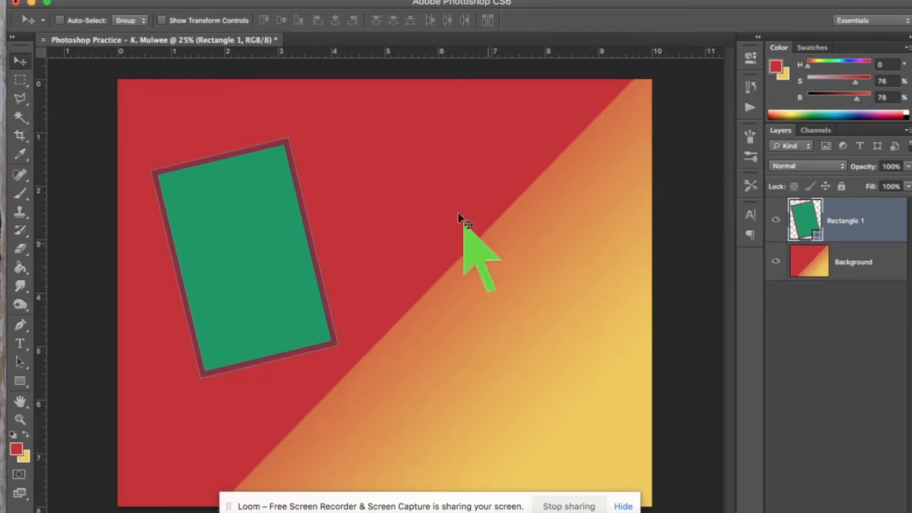
# - Activate the Custom Shape tool, browse the shape library, and choose the curved arrow that points right
pyautogui.click(20, 383)
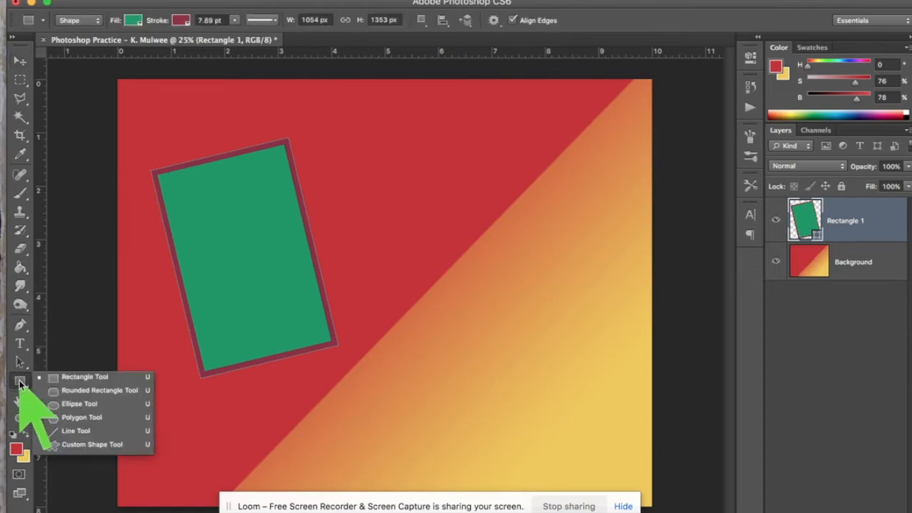
pyautogui.click(105, 445)
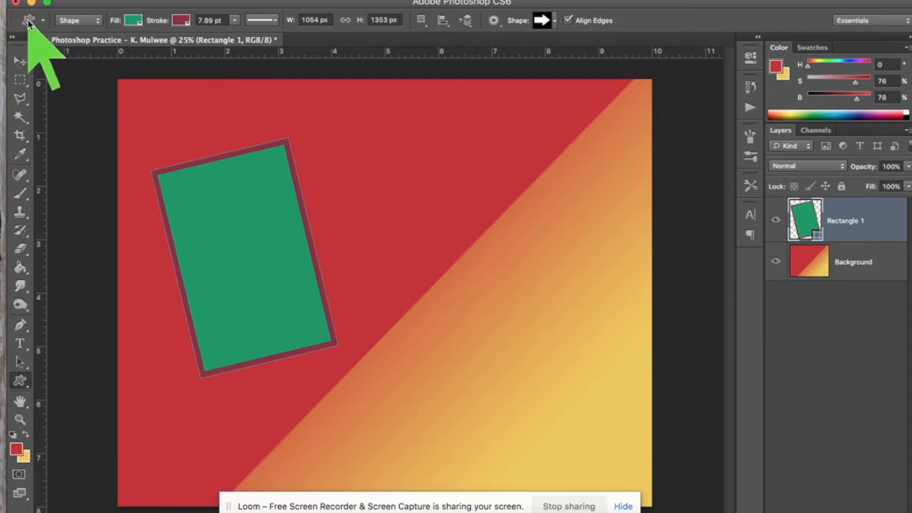
pyautogui.click(96, 22)
pyautogui.click(97, 22)
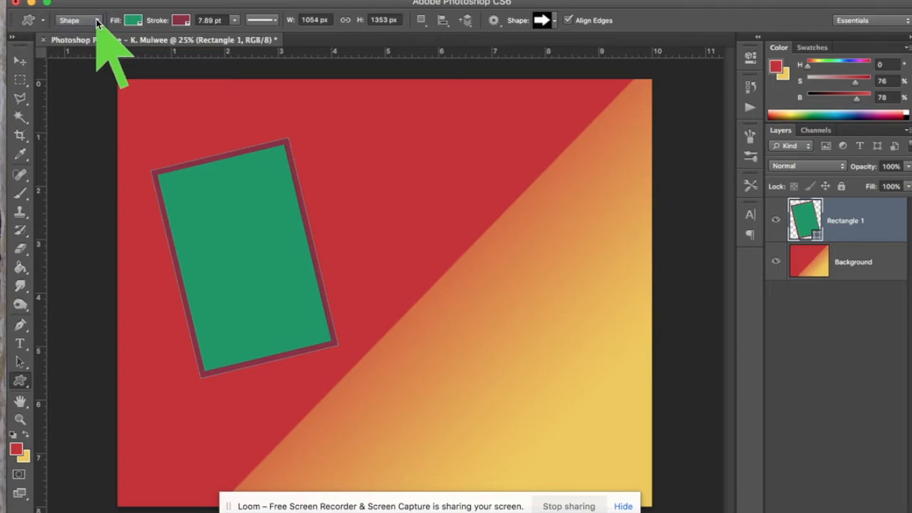
pyautogui.click(555, 24)
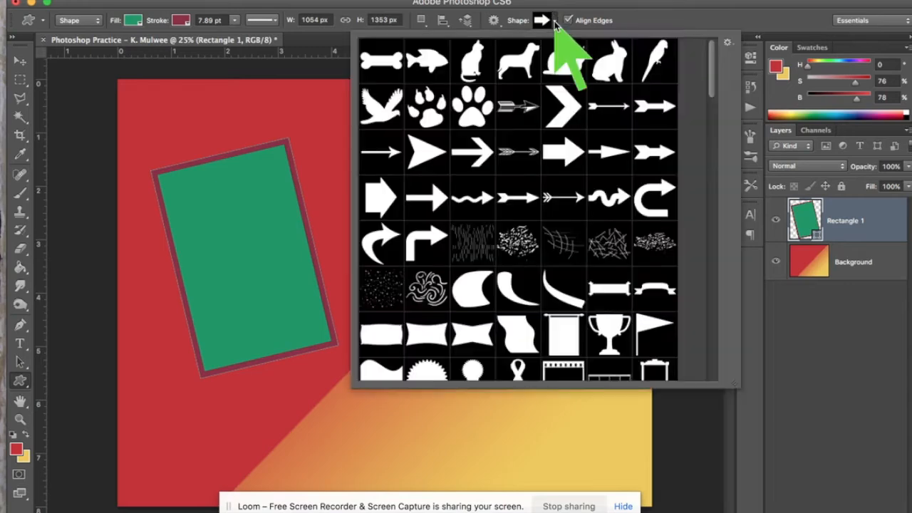
pyautogui.scroll(-15, 565, 192)
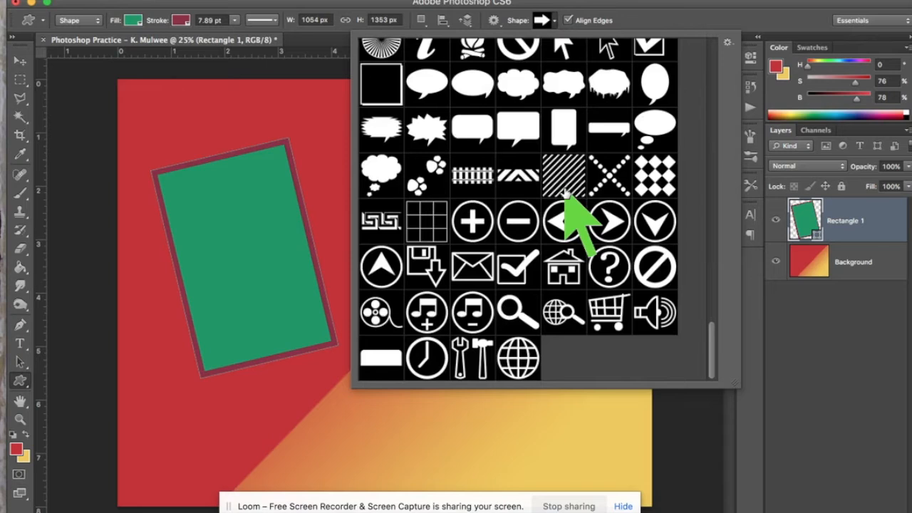
pyautogui.scroll(15, 565, 192)
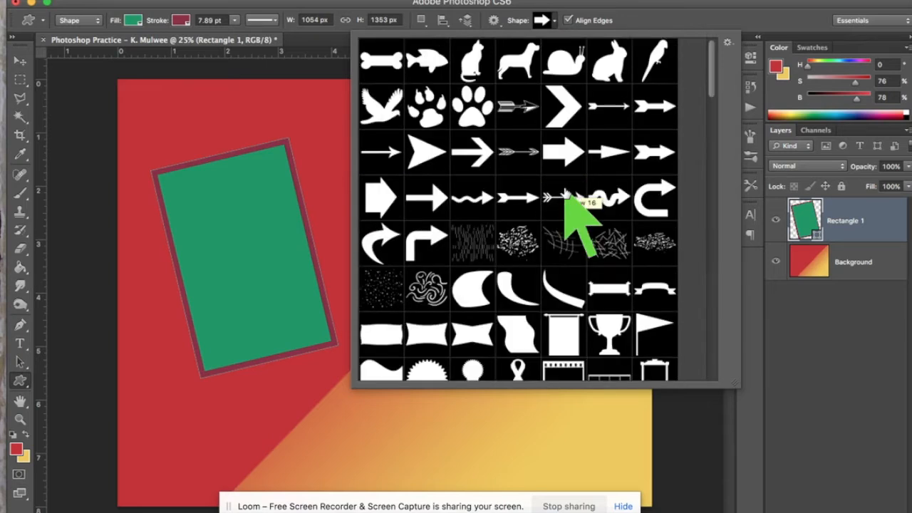
pyautogui.scroll(-2, 565, 192)
pyautogui.click(383, 194)
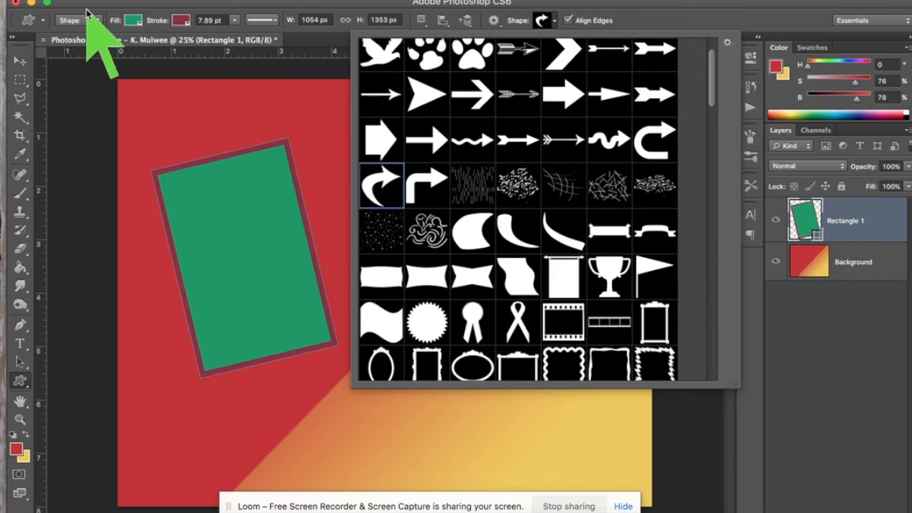
# - Change the shape fill to light blue while the Rectangle 1 layer is selected, and undo the fill change
pyautogui.click(139, 21)
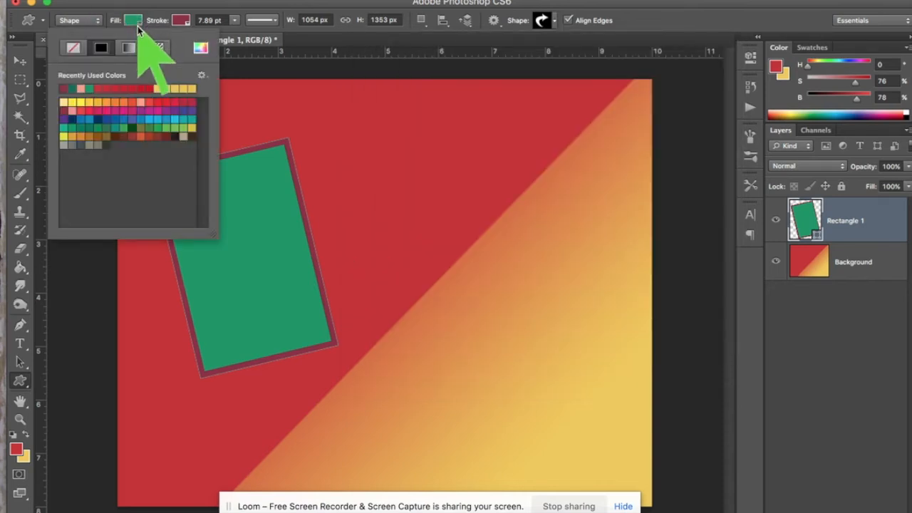
pyautogui.click(150, 119)
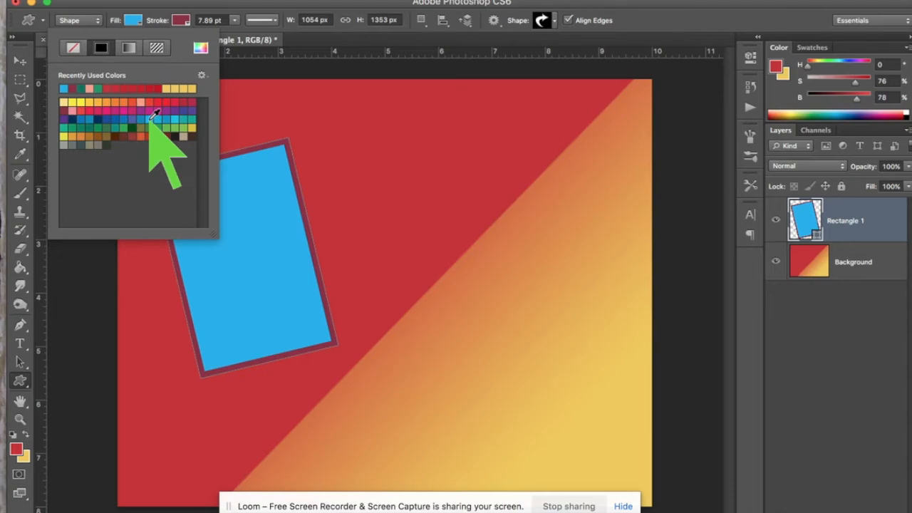
pyautogui.click(169, 5)
pyautogui.press('super+z')
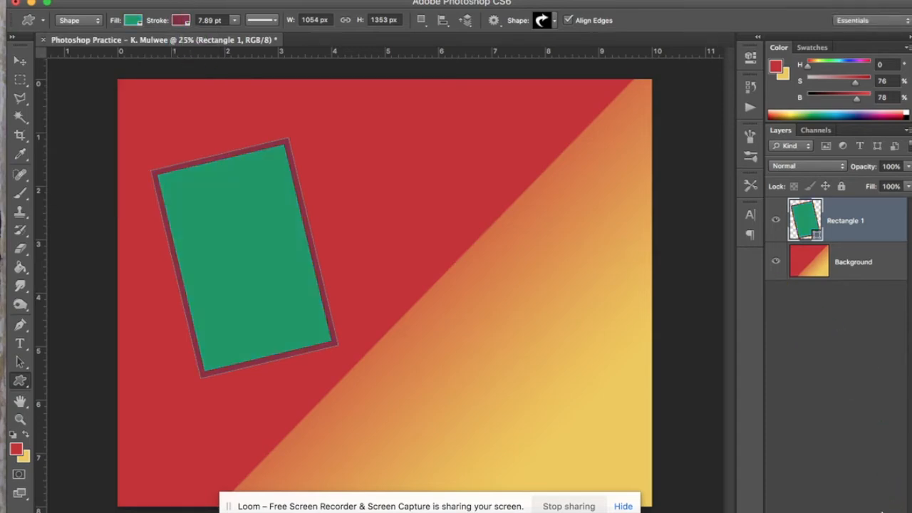
# - Add a new layer above Rectangle 1 and set the fill for the custom shape to light blue
pyautogui.press('super+alt+shift+n')
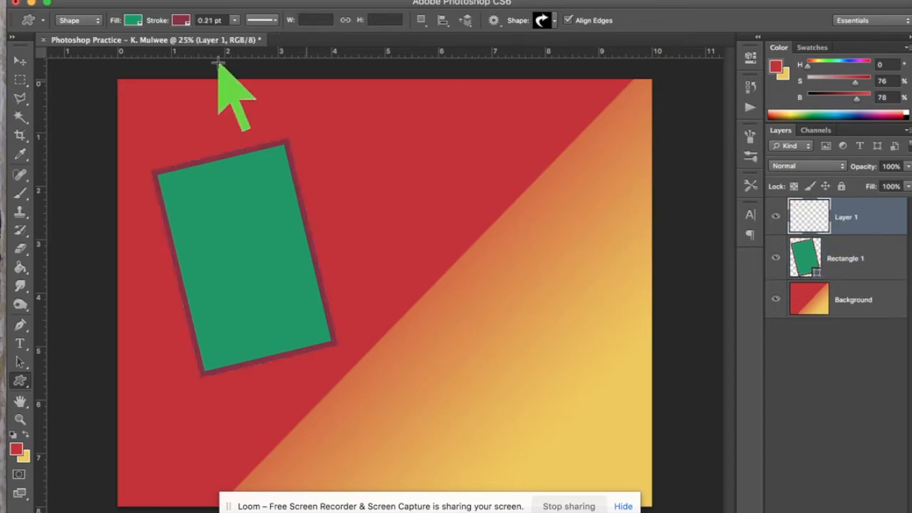
pyautogui.click(137, 25)
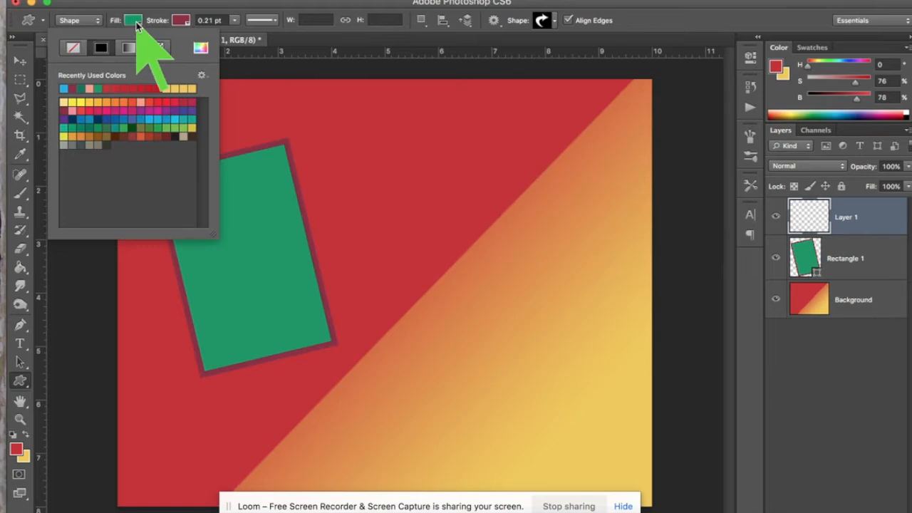
pyautogui.click(150, 120)
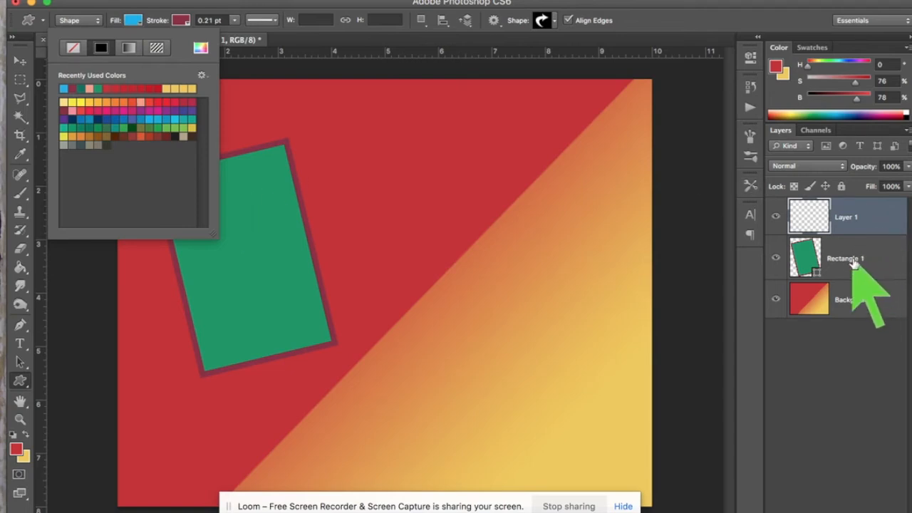
# - Remove the stroke from the custom shape settings so the arrow is drawn without an outline
pyautogui.click(186, 21)
pyautogui.click(187, 20)
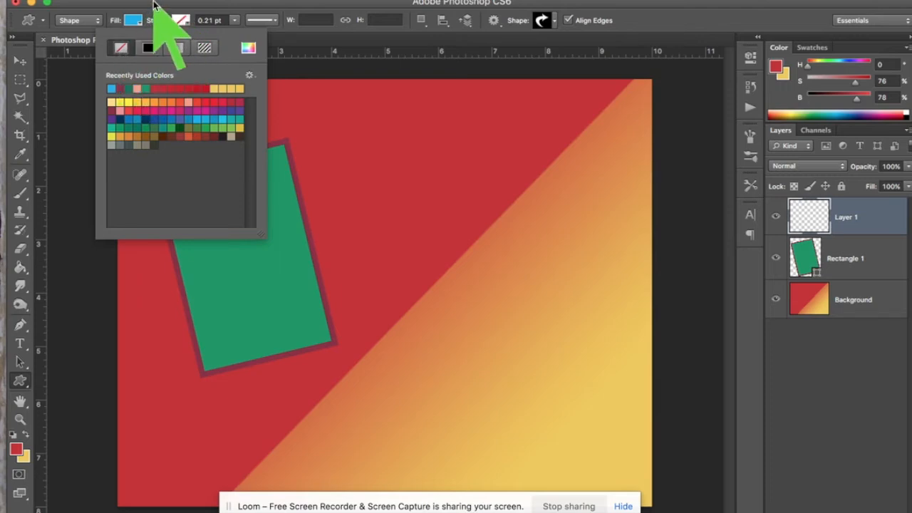
pyautogui.click(153, 4)
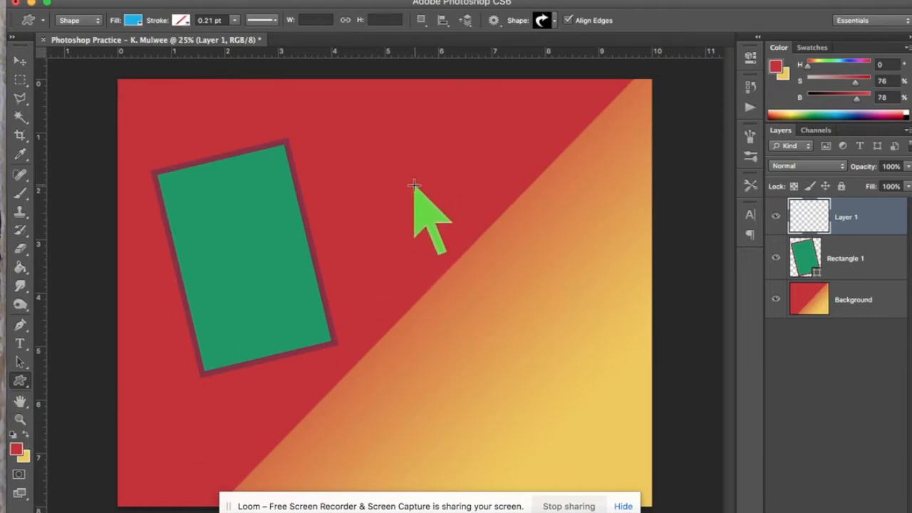
# - Draw two trial arrows across the gradient edge, a wide one about 5.12 × 3 in and a taller, narrower one, undoing each
pyautogui.moveTo(416, 187); pyautogui.dragTo(688, 346)
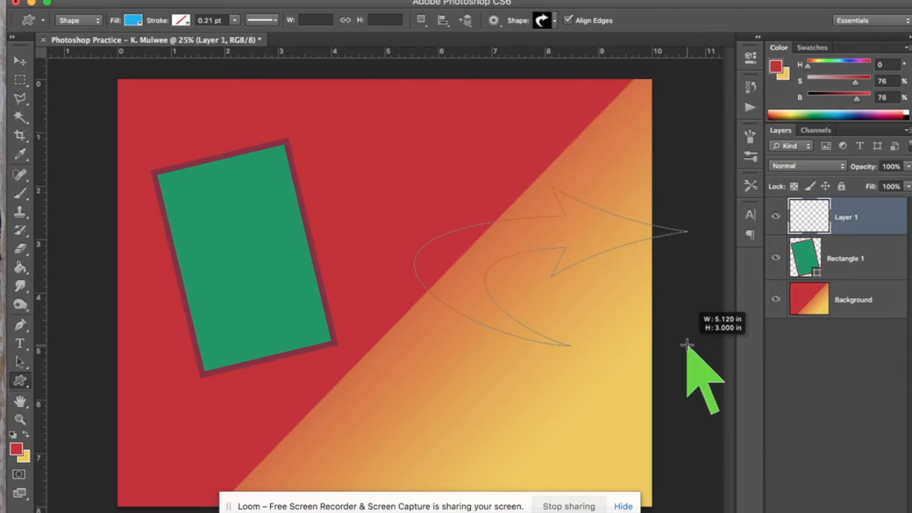
pyautogui.moveTo(688, 346); pyautogui.dragTo(687, 347)
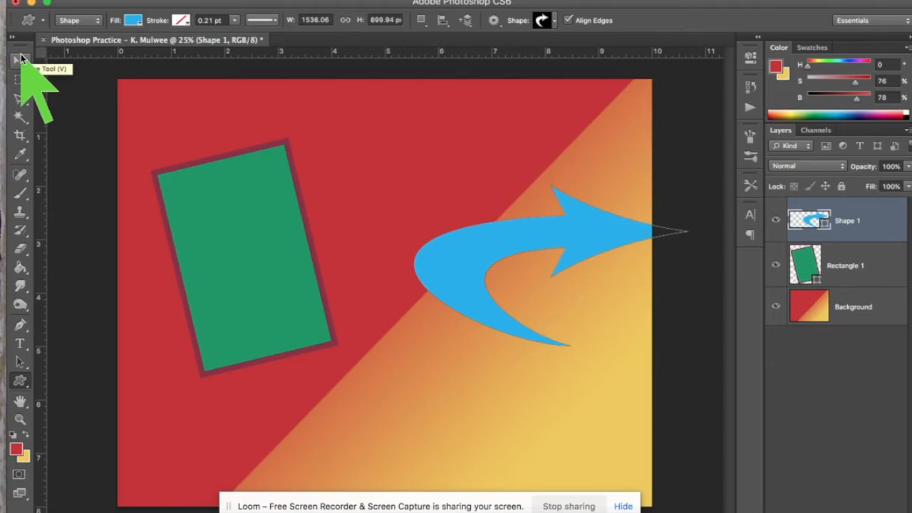
pyautogui.hotkey('ctrl', 'z')
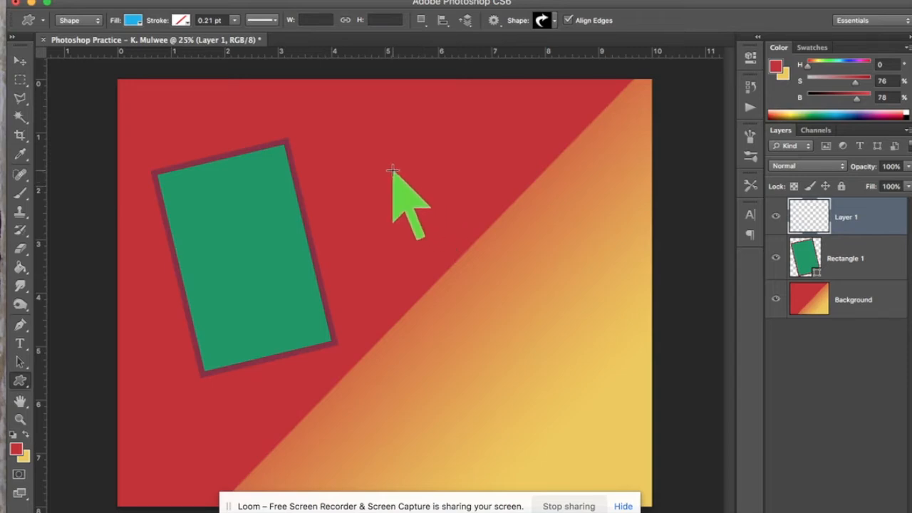
pyautogui.moveTo(394, 171); pyautogui.dragTo(600, 445)
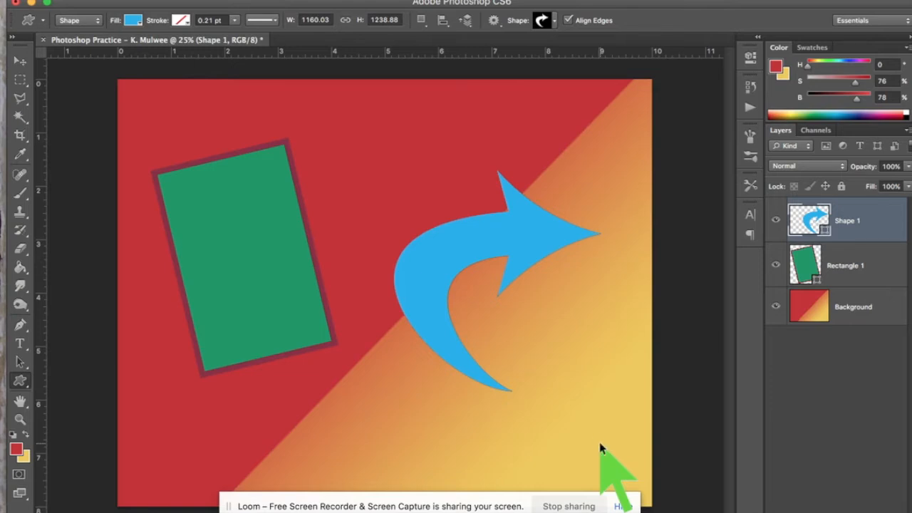
pyautogui.press('super+z')
# - Draw a wide, flat curved arrow in the canvas's upper right and move it down and left to overlap the green rectangle's lower corner
pyautogui.moveTo(392, 126); pyautogui.dragTo(720, 245)
pyautogui.click(20, 60)
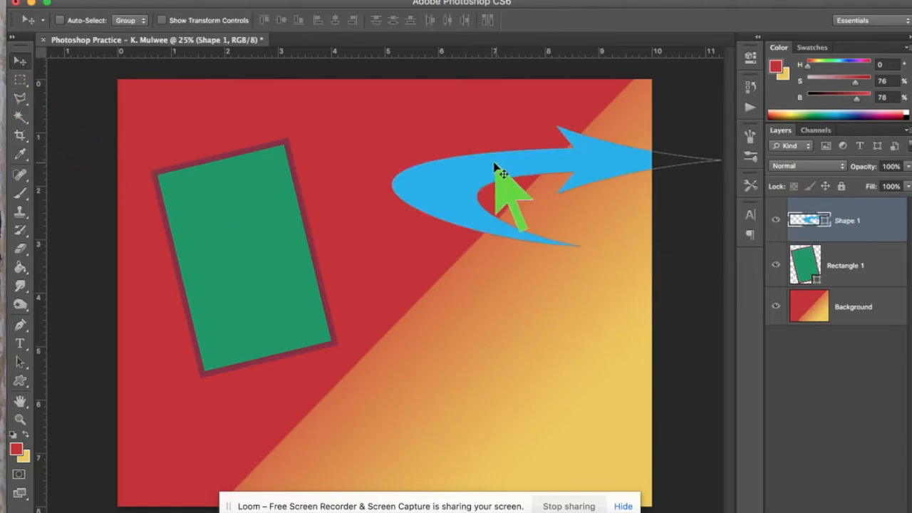
pyautogui.moveTo(499, 169); pyautogui.dragTo(354, 330)
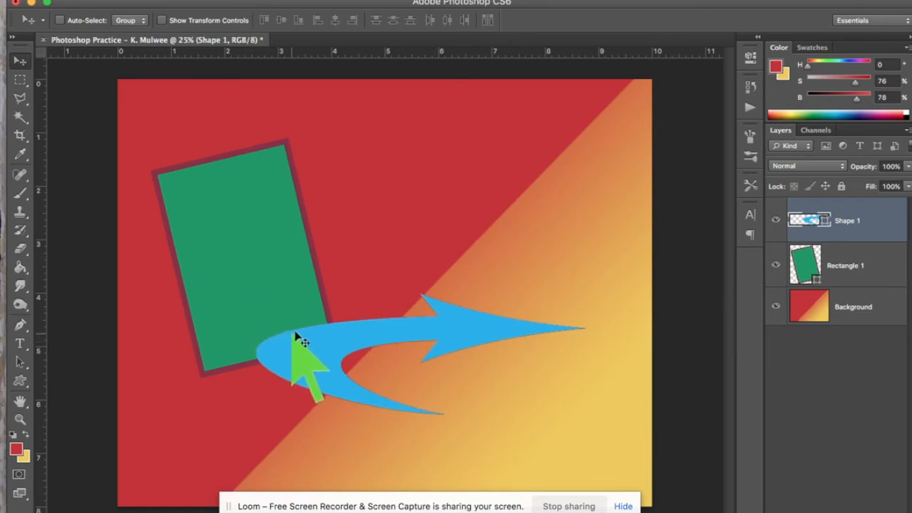
# - Reorder the Rectangle 1 layer above Shape 1, and return it below Shape 1
pyautogui.moveTo(857, 263); pyautogui.dragTo(843, 203)
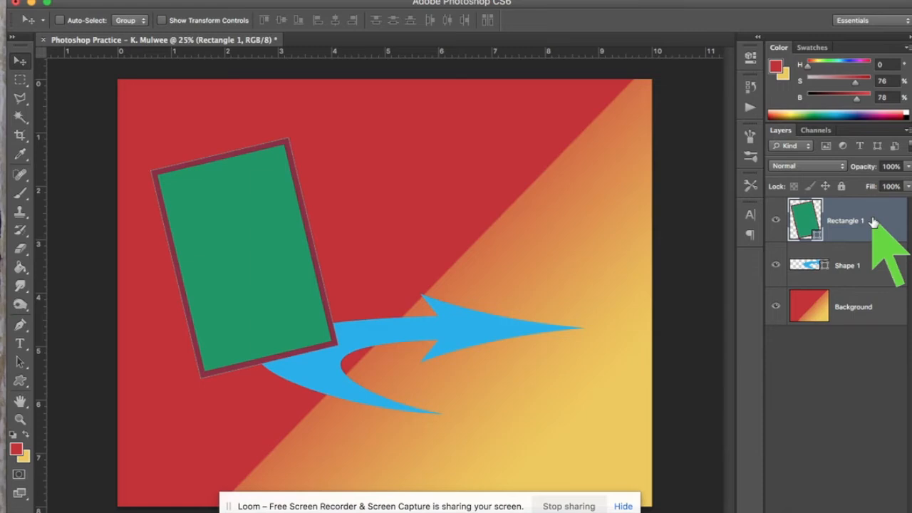
pyautogui.moveTo(873, 225); pyautogui.dragTo(880, 290)
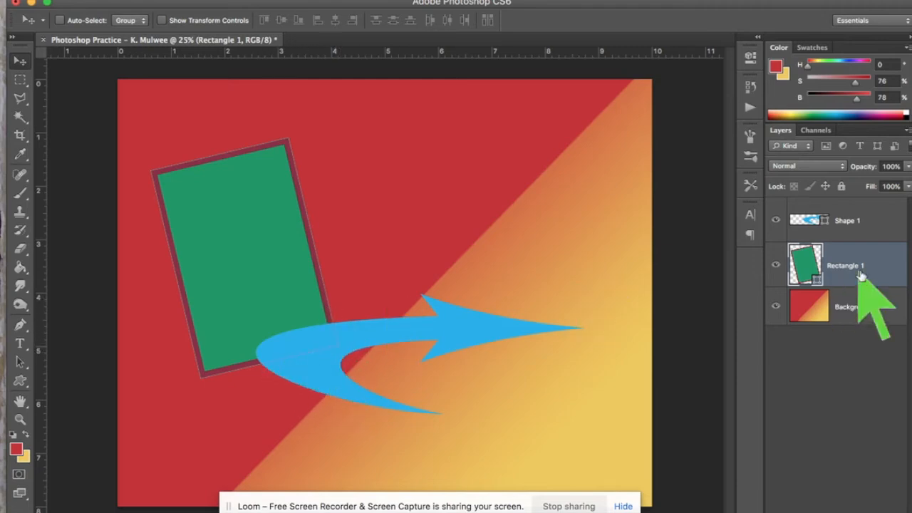
# - Flip the blue arrow on the Shape 1 layer horizontally and move it slightly left, with its tip over the green rectangle
pyautogui.click(870, 213)
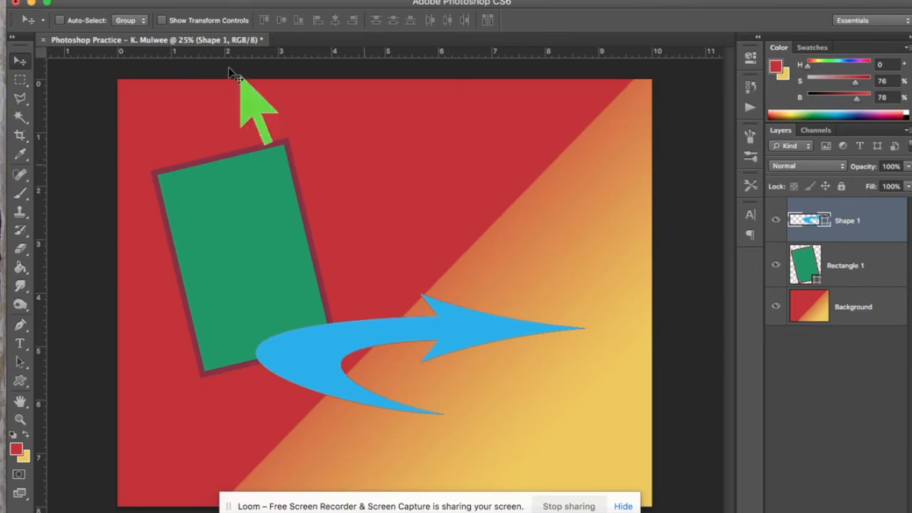
pyautogui.click(140, 1)
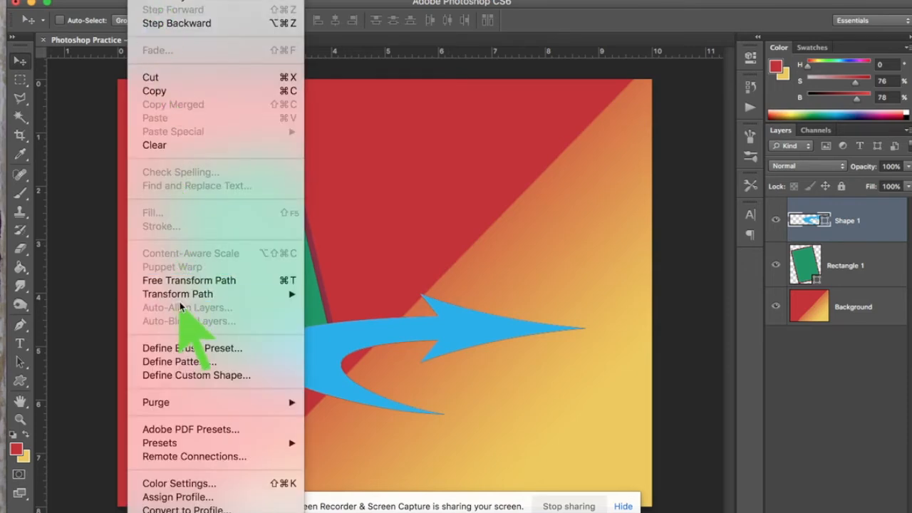
pyautogui.moveTo(187, 300)
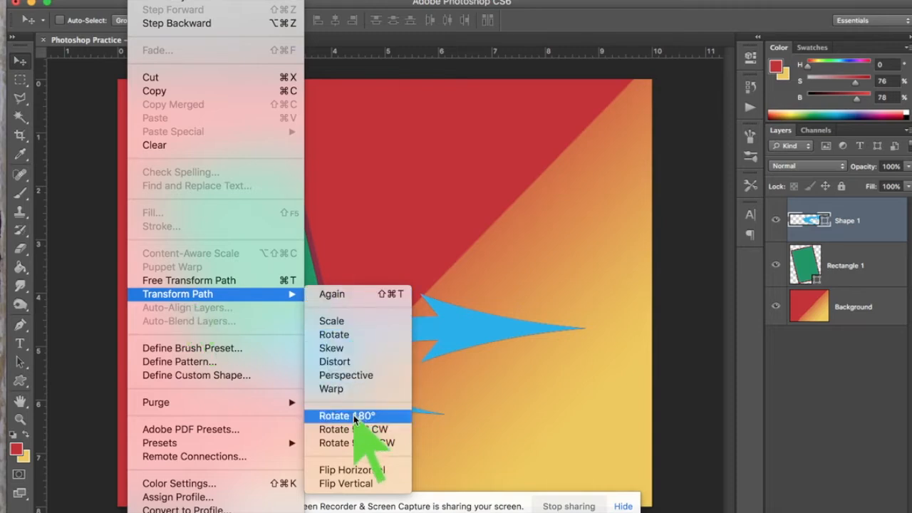
pyautogui.click(352, 470)
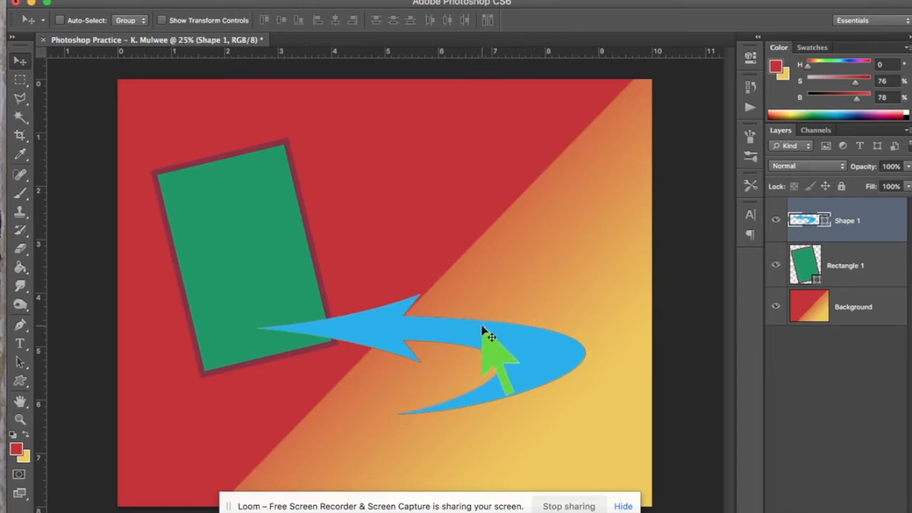
pyautogui.moveTo(482, 330); pyautogui.dragTo(460, 333)
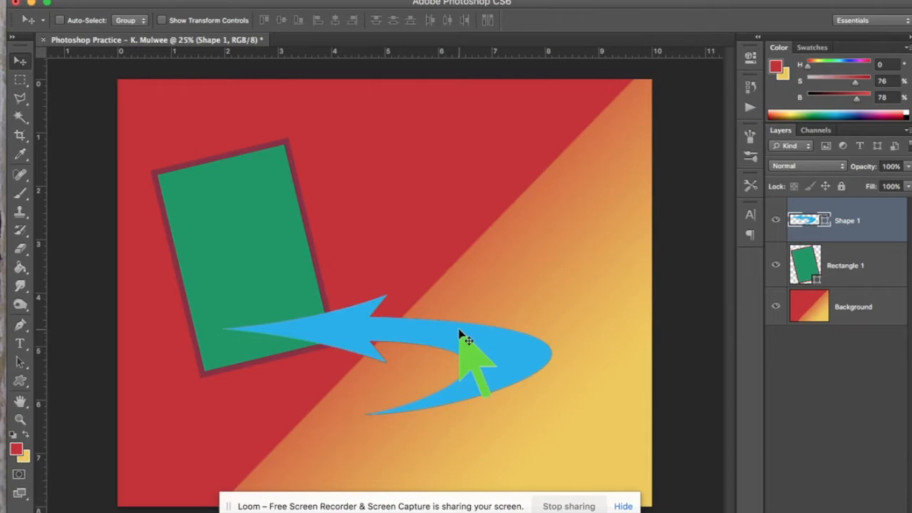
# - Enlarge the blue arrow with Free Transform to about 118% width and 148% height, and apply the transformation
pyautogui.press('super+t')
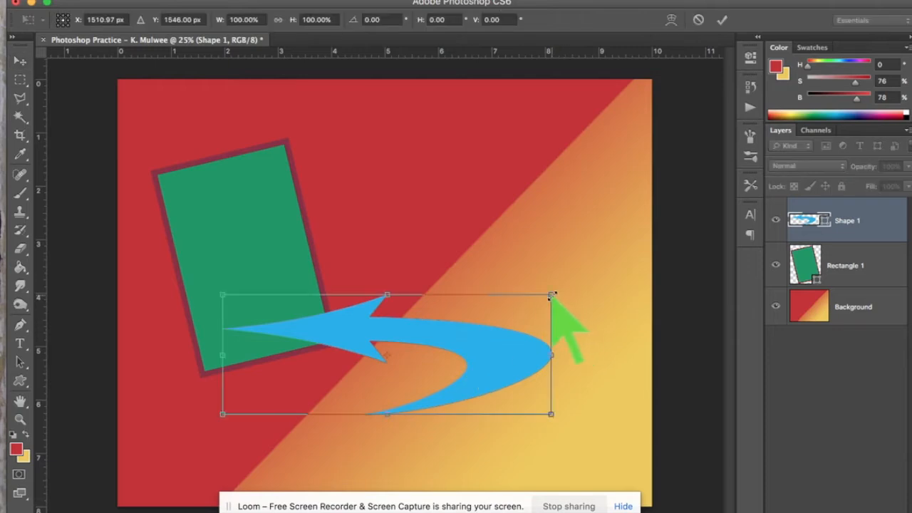
pyautogui.moveTo(551, 295); pyautogui.dragTo(599, 261)
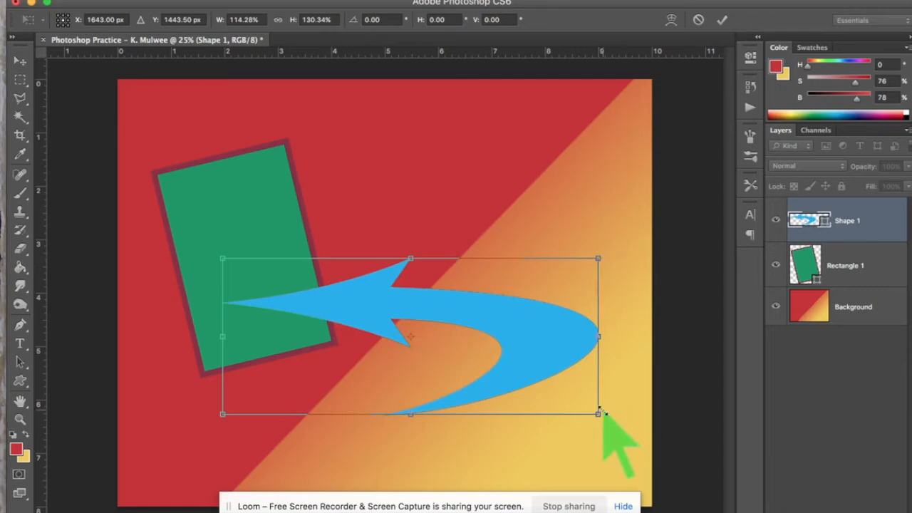
pyautogui.moveTo(598, 413); pyautogui.dragTo(609, 435)
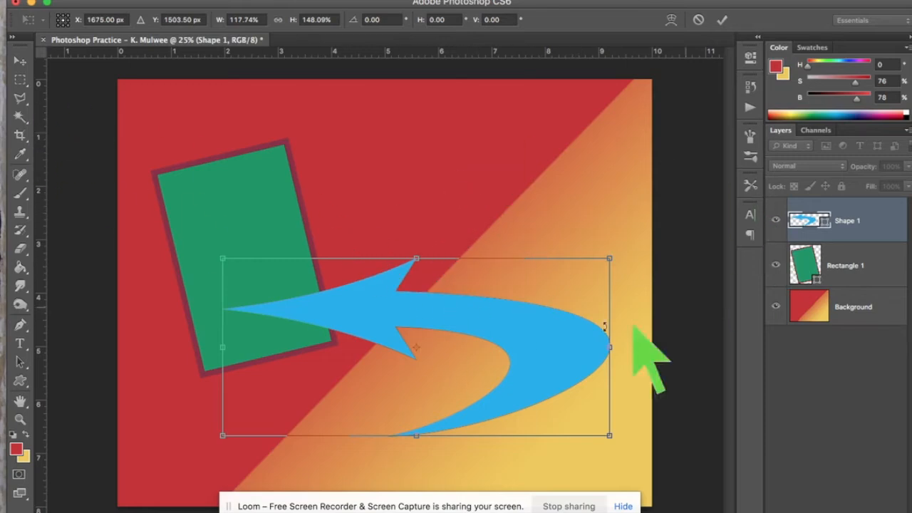
pyautogui.click(723, 20)
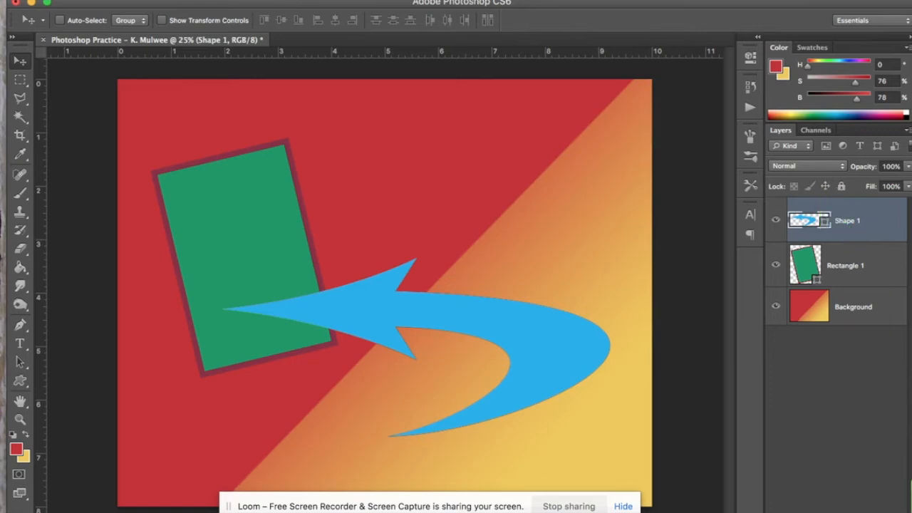
# - Add a new layer above Shape 1 and outline a closed, heart-like six-cornered selection above the arrow with the Polygonal Lasso tool
pyautogui.press('alt+shift+super+n')
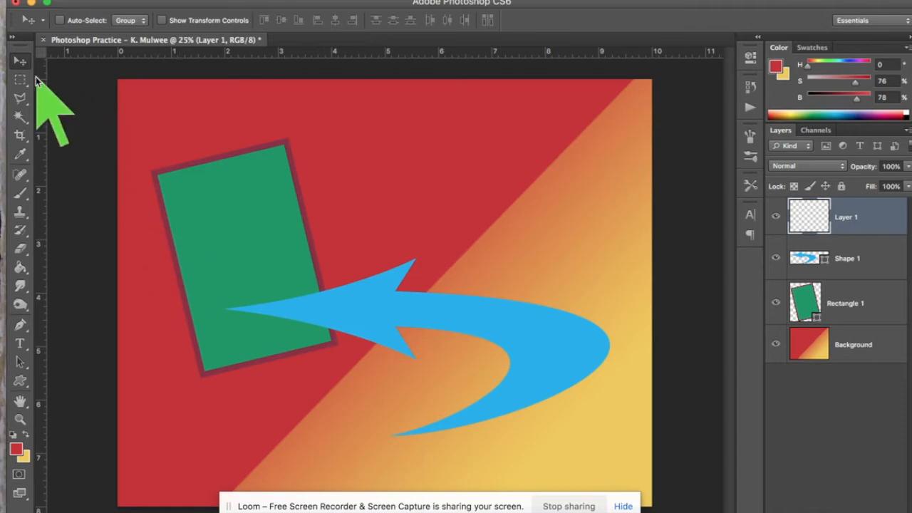
pyautogui.click(22, 98)
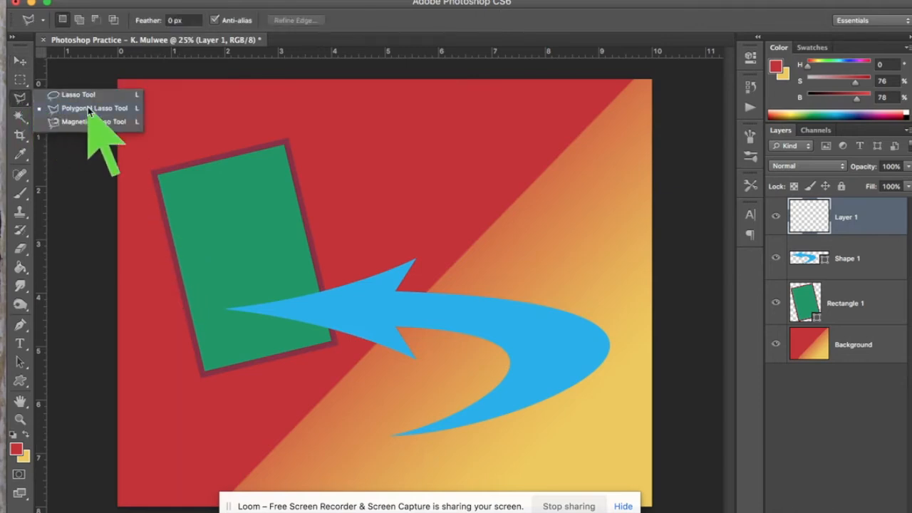
pyautogui.click(88, 109)
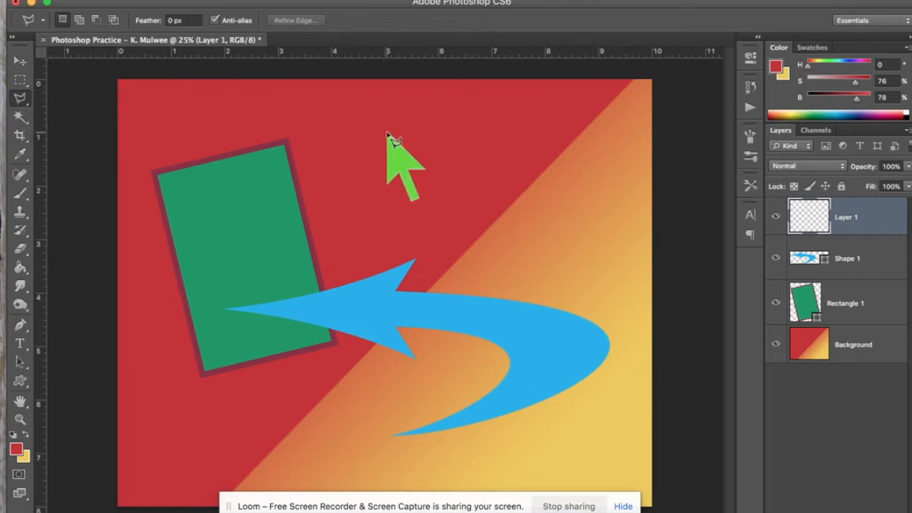
pyautogui.click(438, 175)
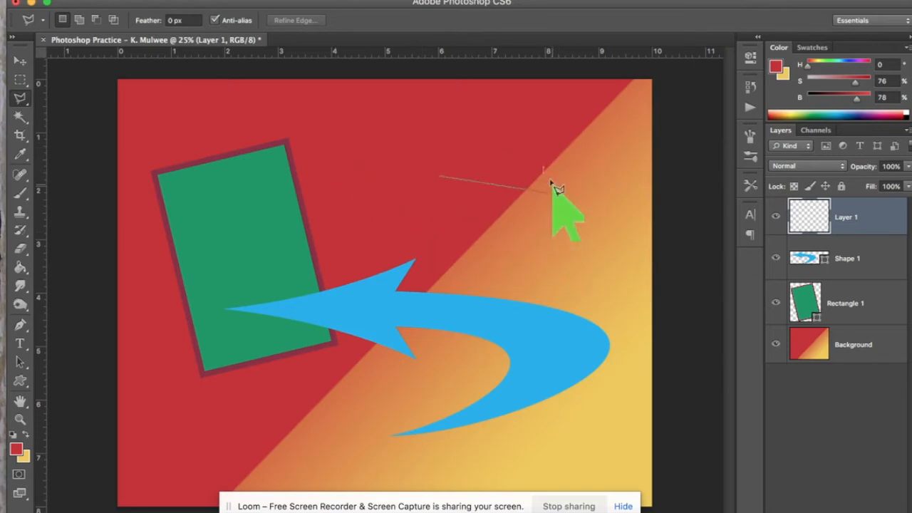
pyautogui.click(540, 129)
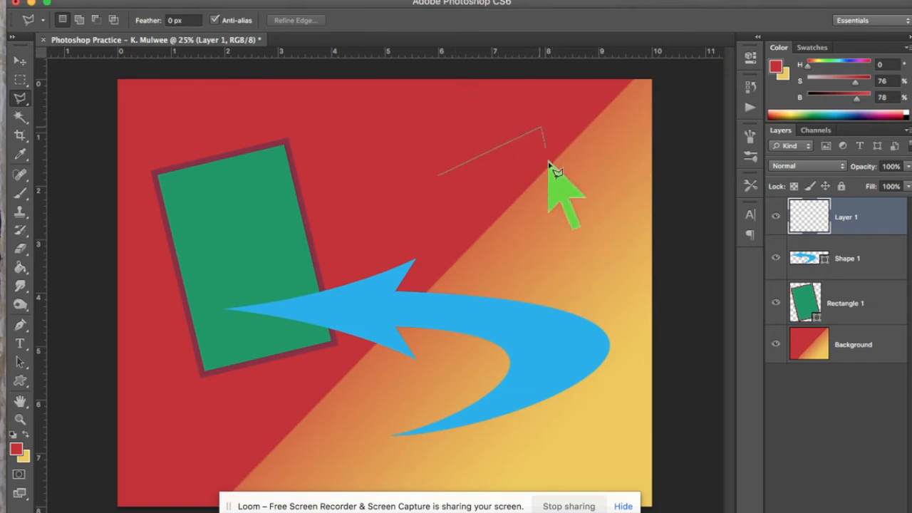
pyautogui.click(563, 214)
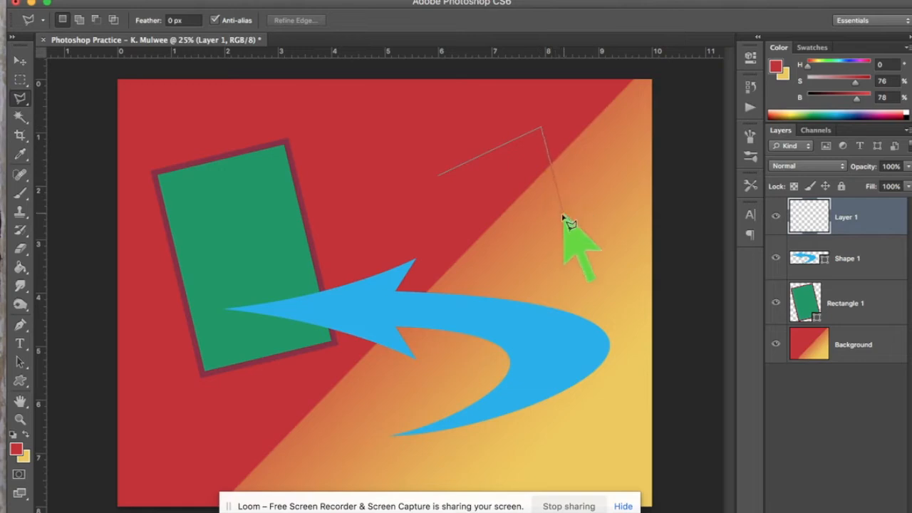
pyautogui.click(497, 344)
pyautogui.click(361, 191)
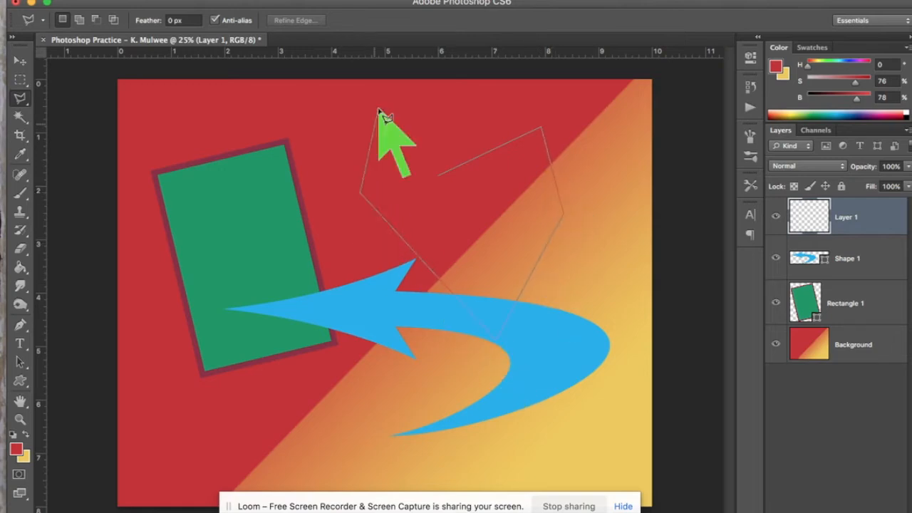
pyautogui.click(380, 110)
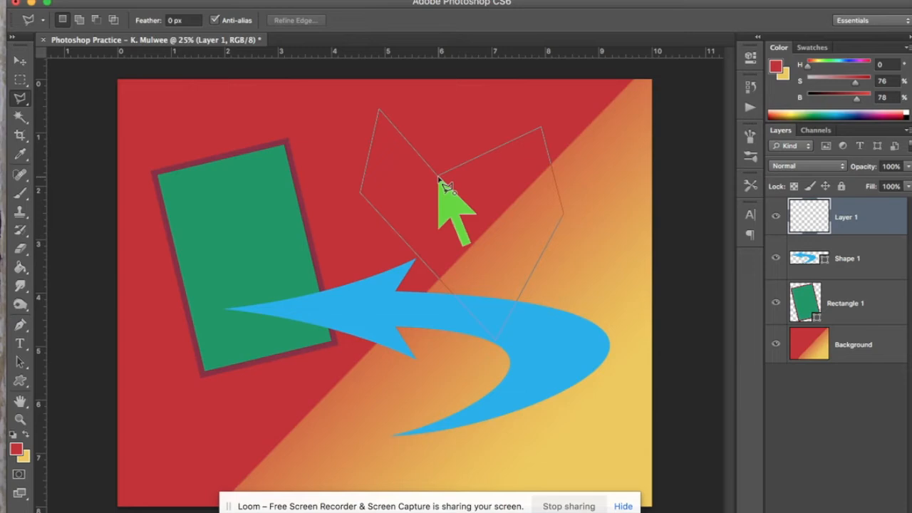
pyautogui.click(438, 178)
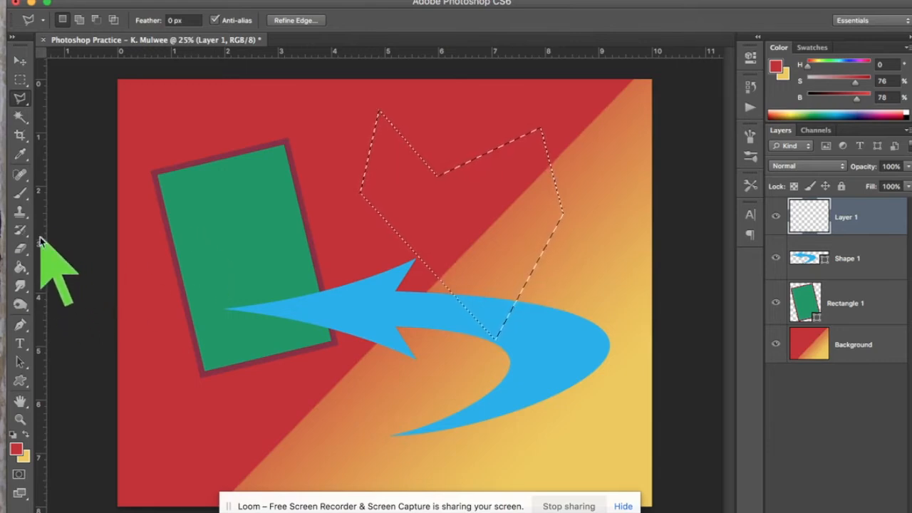
# - Fill the selection with a radial yellow, purple, orange and blue preset gradient, centred in its upper-left lobe and running down to the right
pyautogui.click(20, 268)
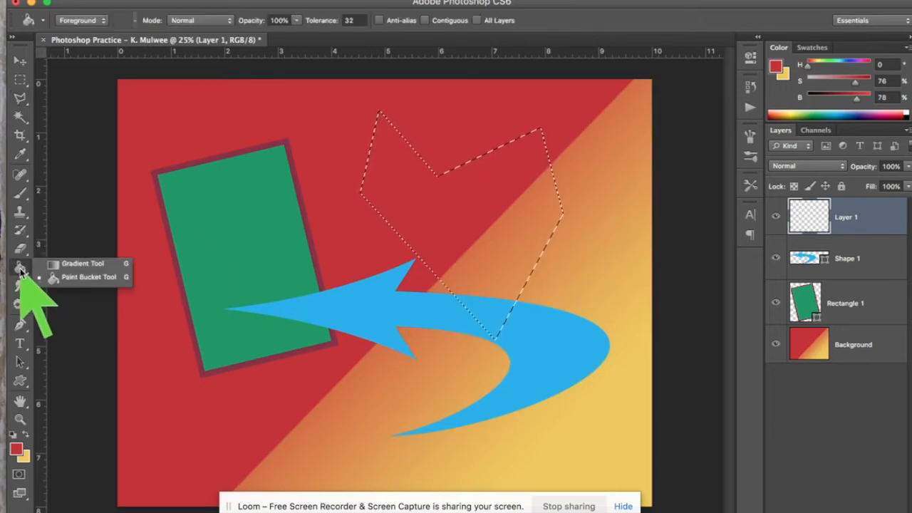
pyautogui.click(63, 264)
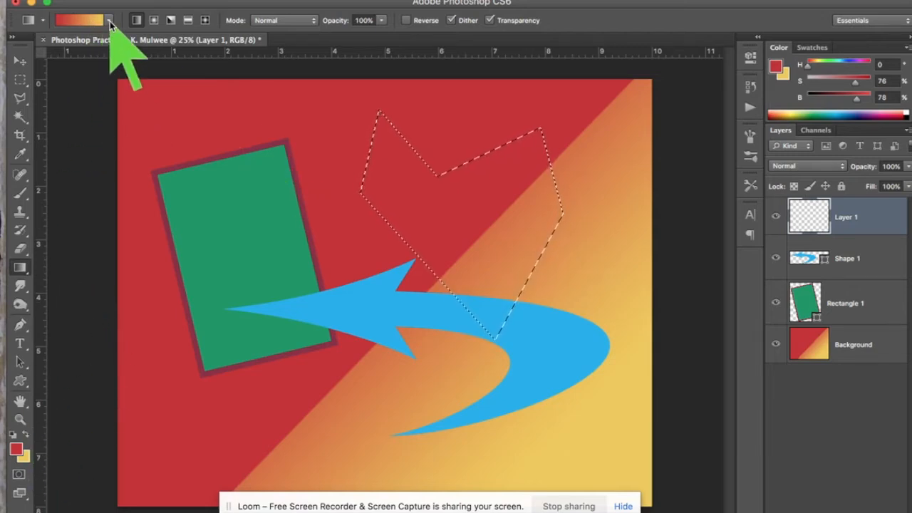
pyautogui.click(109, 21)
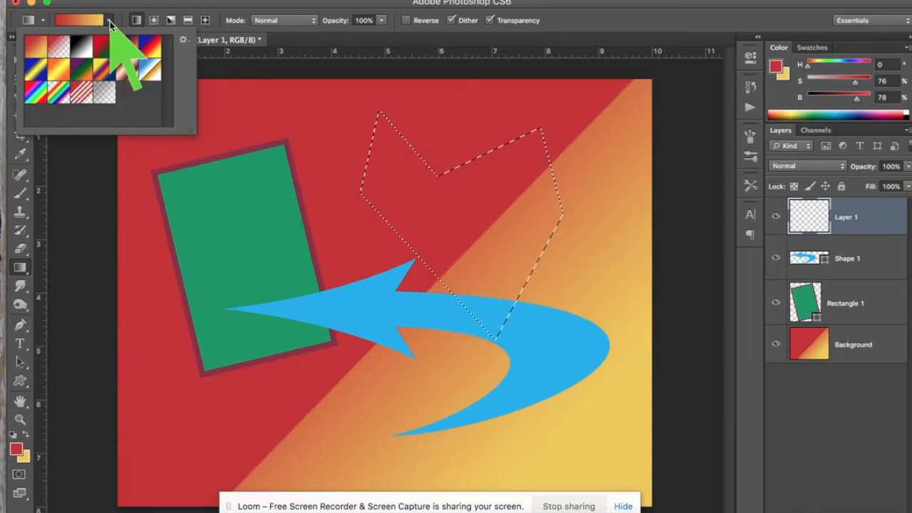
pyautogui.click(104, 69)
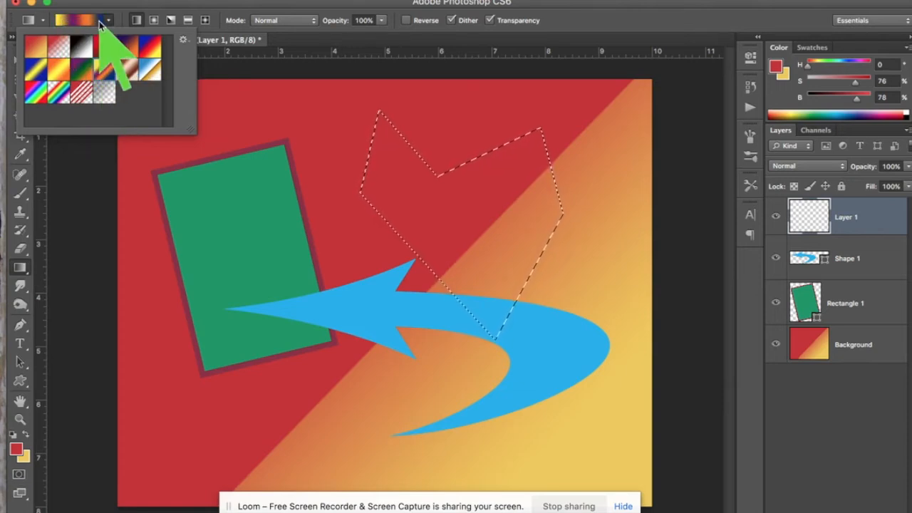
pyautogui.click(106, 19)
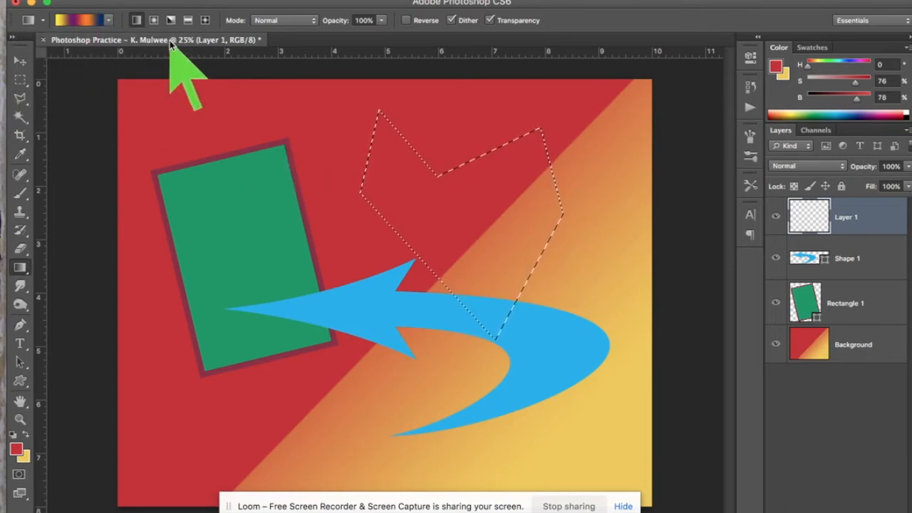
pyautogui.click(154, 20)
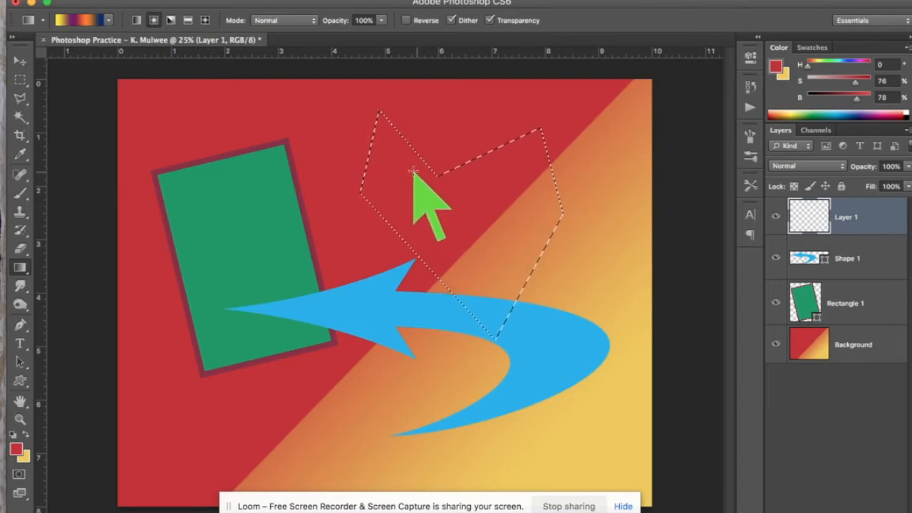
pyautogui.moveTo(413, 171); pyautogui.dragTo(495, 236)
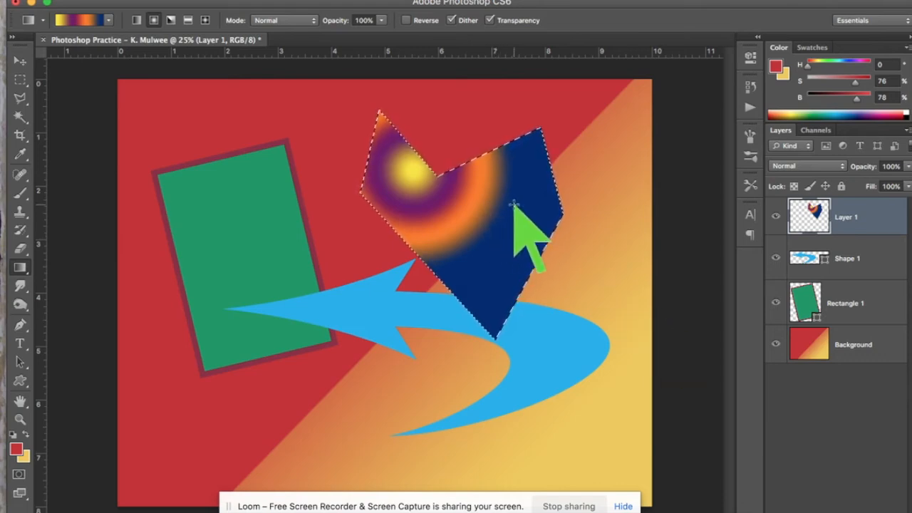
# - Try several radial gradient fills in the heart-like selection on Layer 1, varying the centre, direction and length
pyautogui.moveTo(514, 205); pyautogui.dragTo(404, 227)
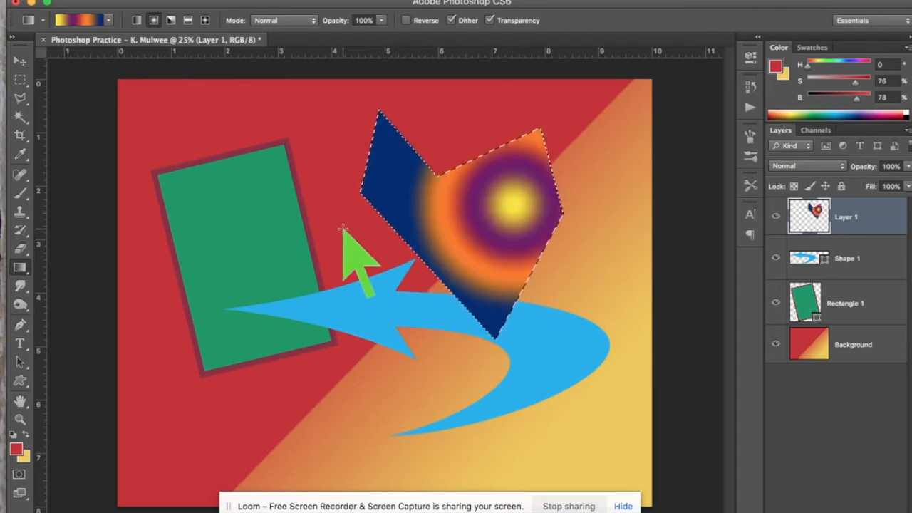
pyautogui.moveTo(343, 228); pyautogui.dragTo(438, 217)
pyautogui.moveTo(535, 208); pyautogui.dragTo(611, 156)
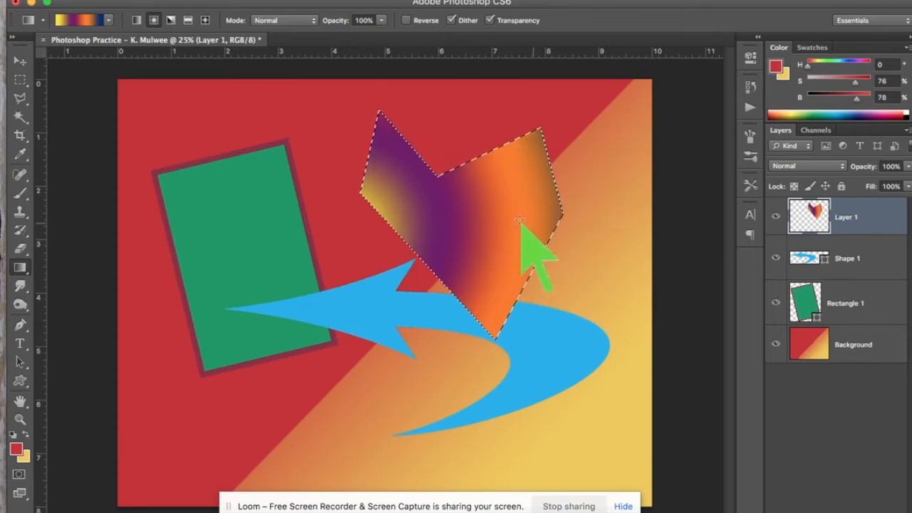
pyautogui.moveTo(595, 254); pyautogui.dragTo(390, 249)
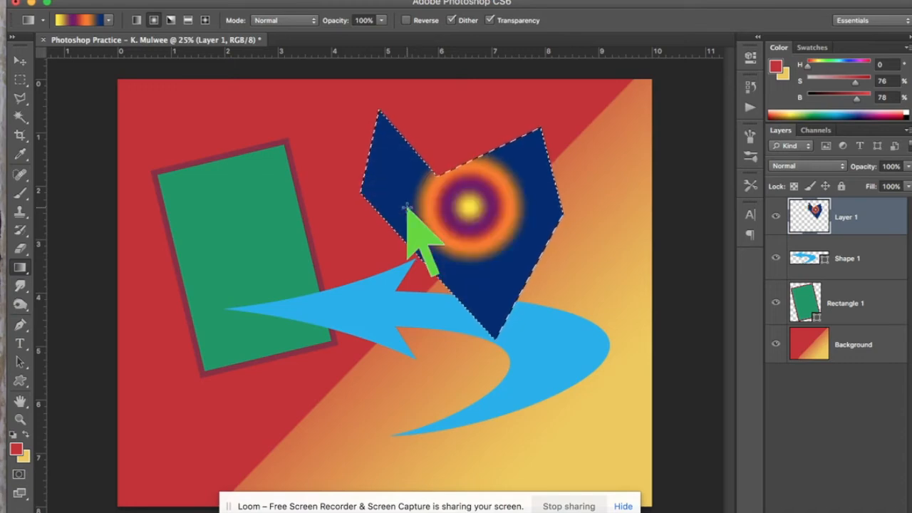
# - Refill the selection with the radial gradient, centred in the left lobe and running to just beyond the lower-right edge, and deselect
pyautogui.moveTo(407, 207); pyautogui.dragTo(554, 269)
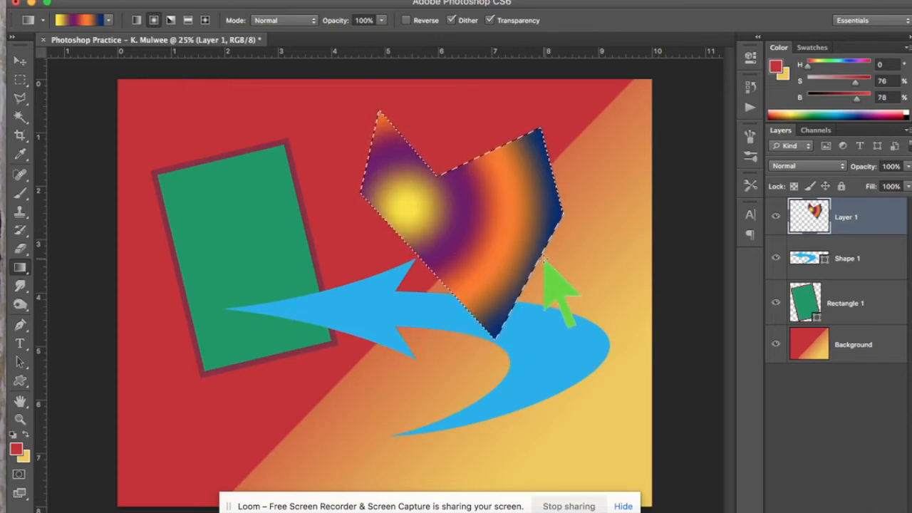
pyautogui.press('super+d')
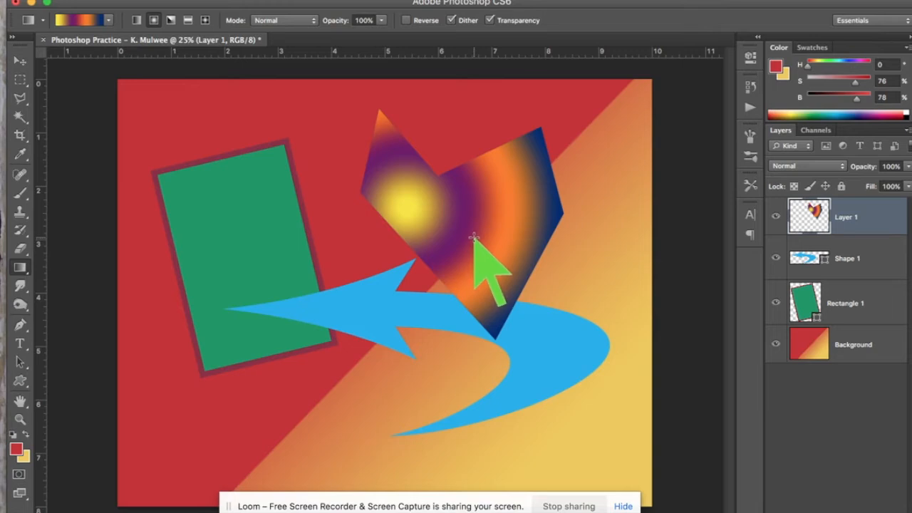
# - Draw a radial gradient on Layer 1 without a selection, centred over the green rectangle, and undo the fill
pyautogui.moveTo(262, 245); pyautogui.dragTo(423, 349)
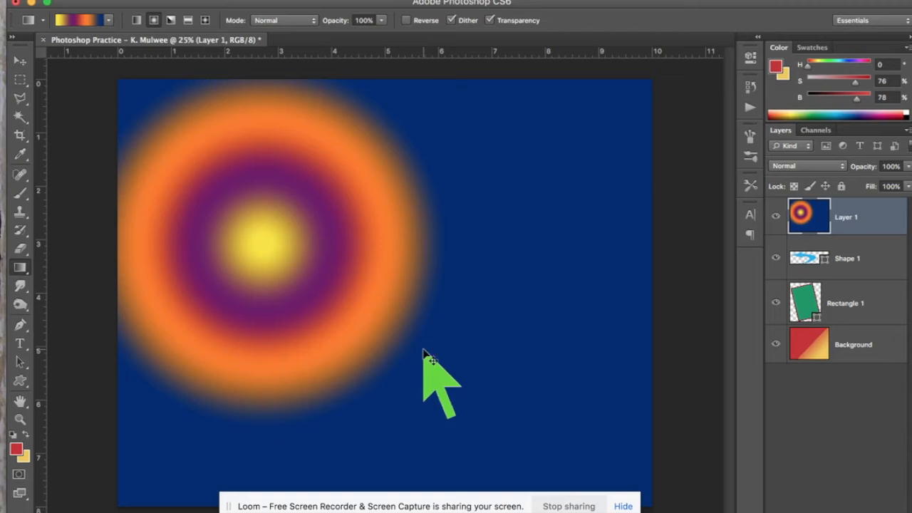
pyautogui.press('super+z')
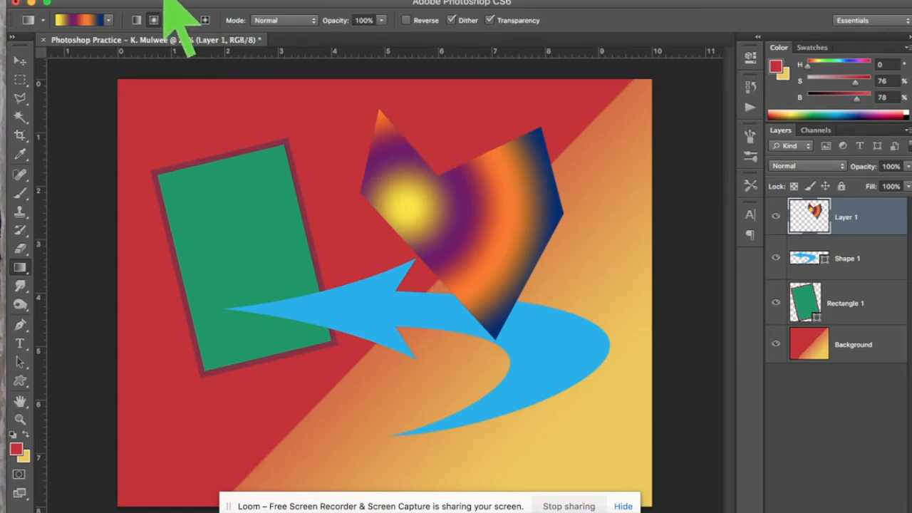
# - Review the layer style effects available for Layer 1, open its Blending Options, and close them without changes
pyautogui.click(214, 2)
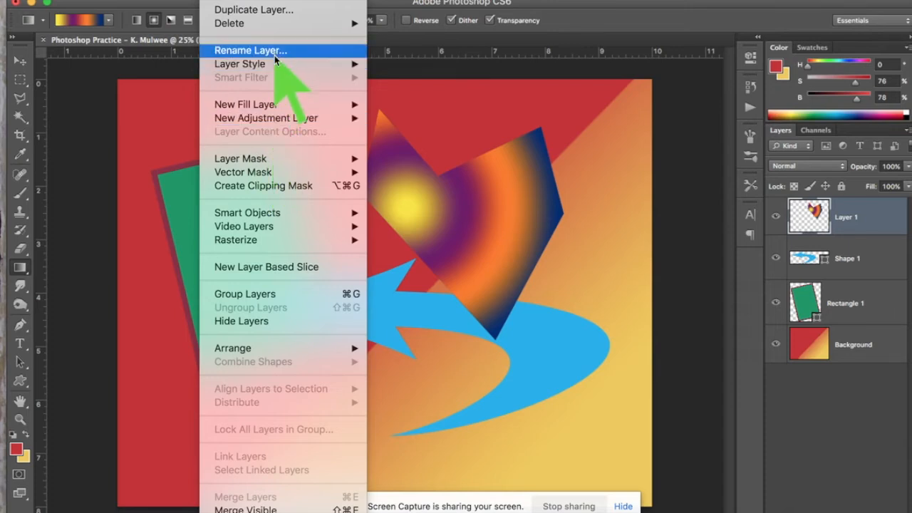
pyautogui.moveTo(275, 69)
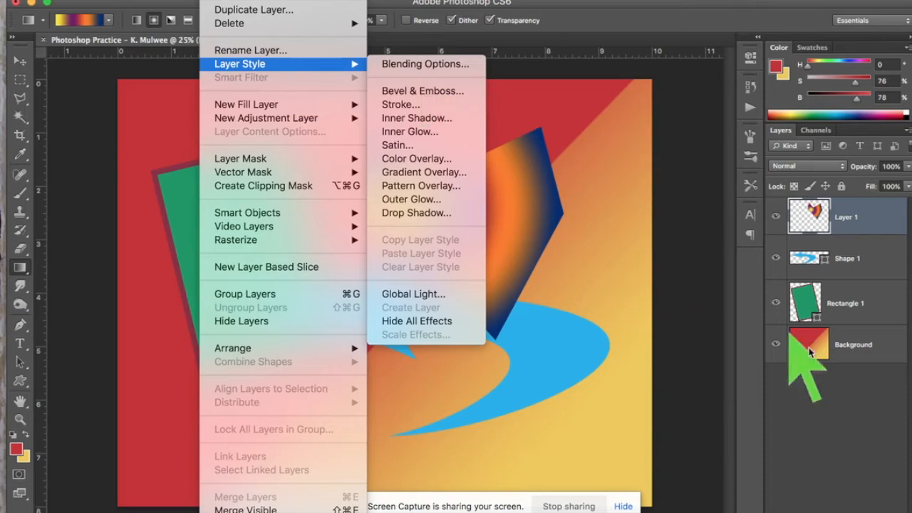
pyautogui.click(676, 175)
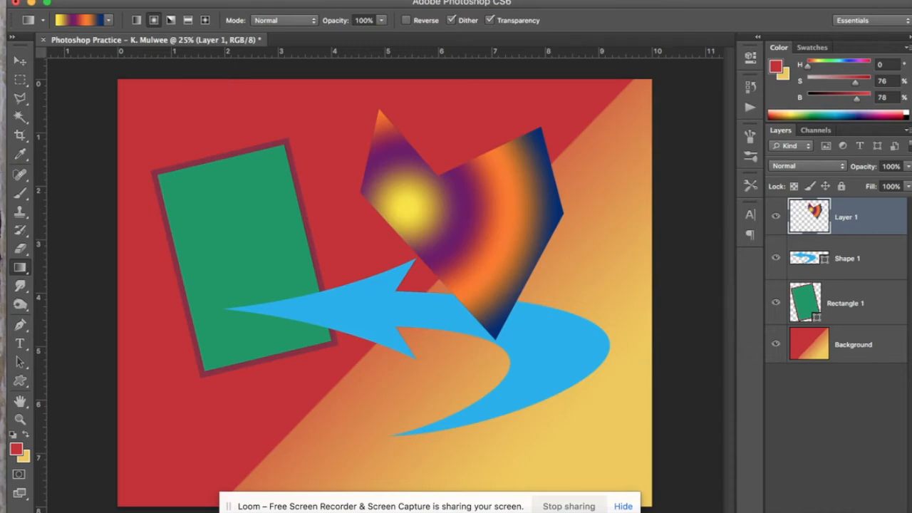
pyautogui.click(800, 512)
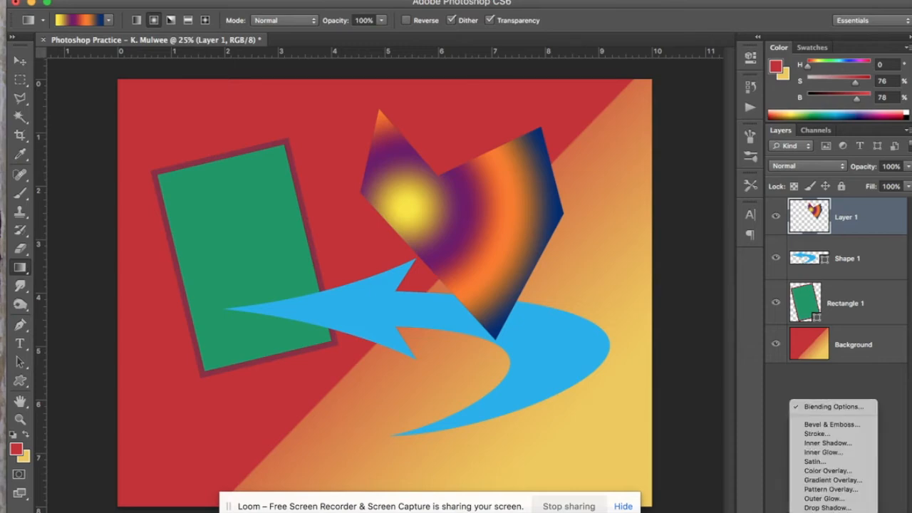
pyautogui.click(815, 407)
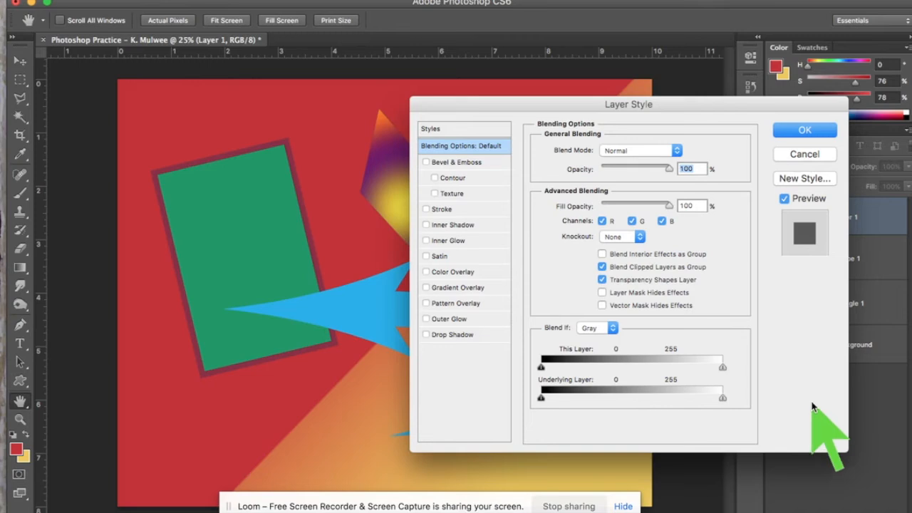
pyautogui.click(806, 155)
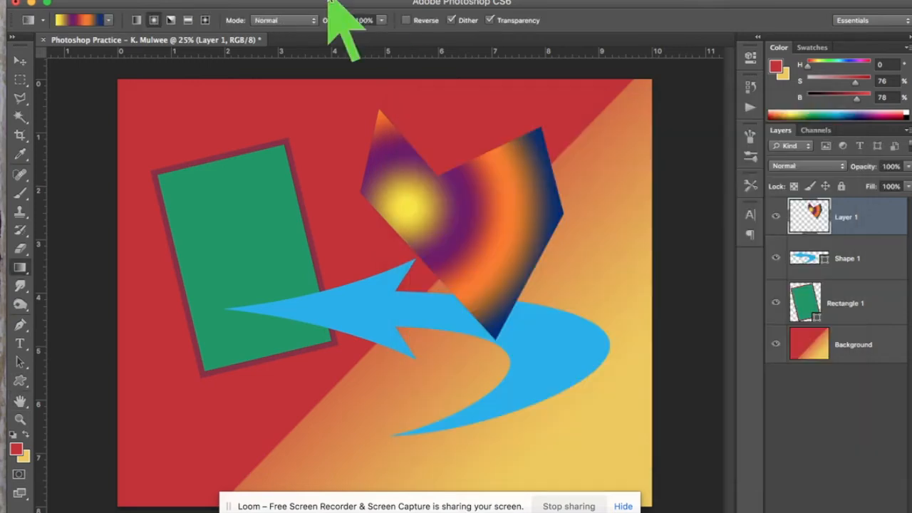
# - Open the Blending Options of Layer 1 again and move the Layer Style dialog off the gradient shape
pyautogui.click(228, 2)
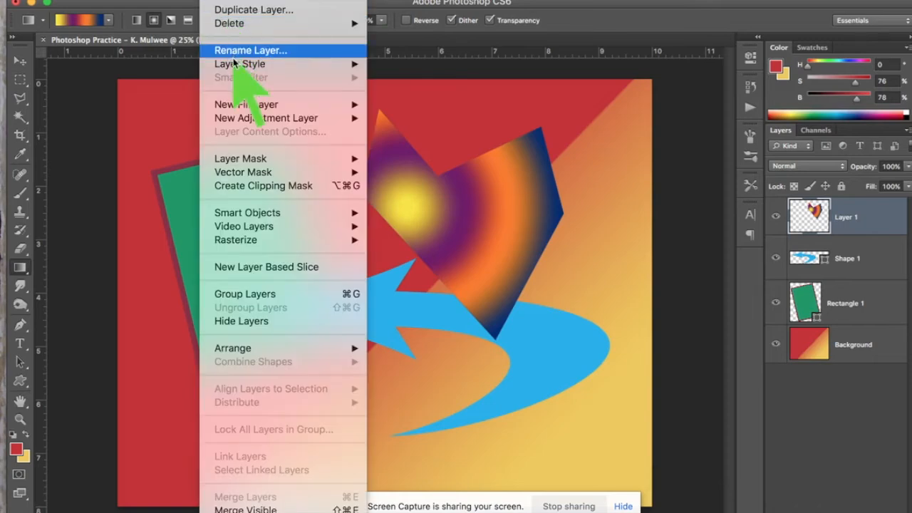
pyautogui.moveTo(235, 65)
pyautogui.click(412, 66)
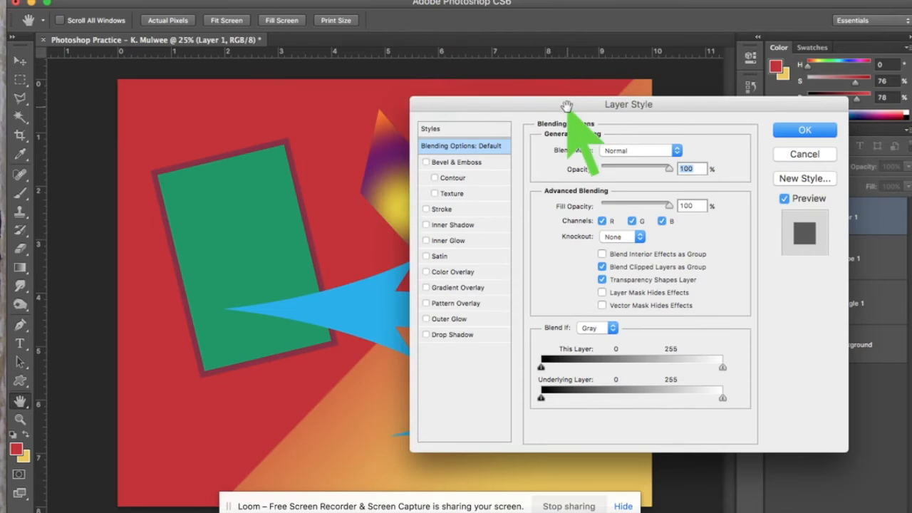
pyautogui.moveTo(567, 107); pyautogui.dragTo(392, 92)
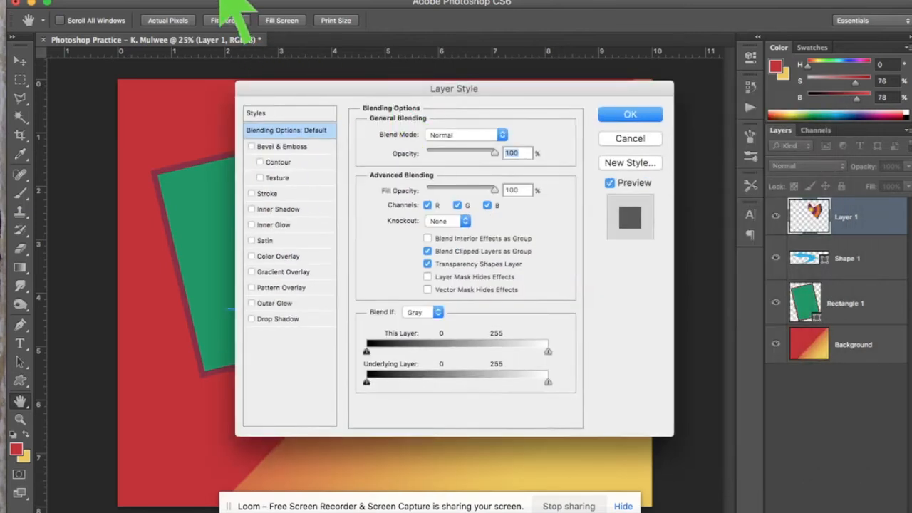
pyautogui.click(225, 2)
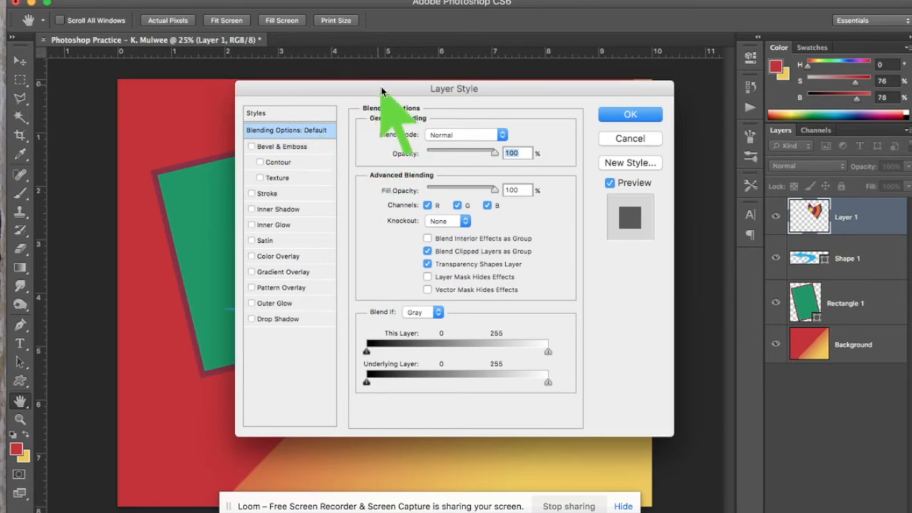
pyautogui.moveTo(474, 88); pyautogui.dragTo(269, 112)
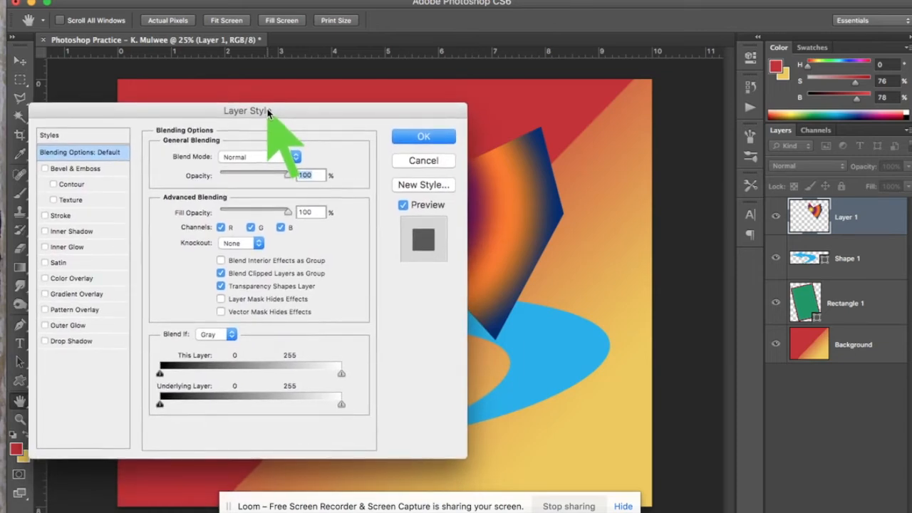
# - Compare Layer 1 with Bevel & Emboss on and off, leave it on as Inner Bevel, and uncover more of the shape
pyautogui.click(75, 170)
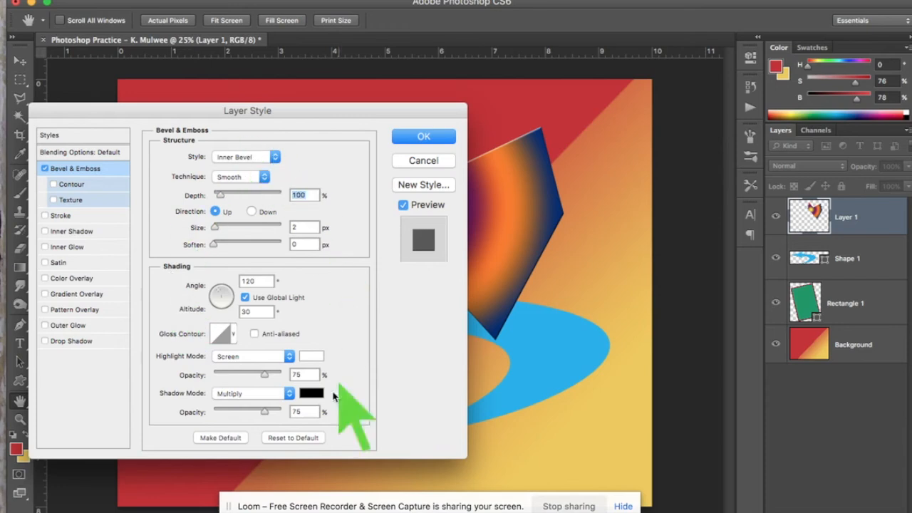
pyautogui.click(45, 170)
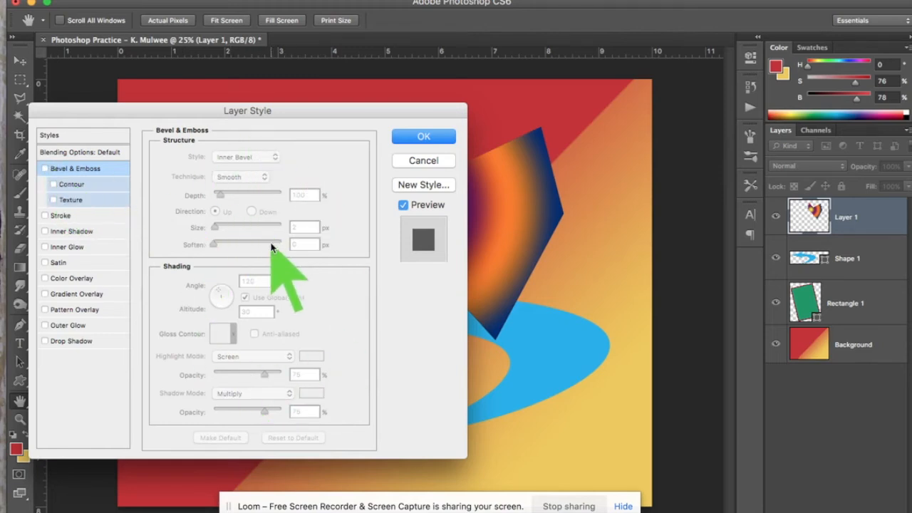
pyautogui.click(45, 169)
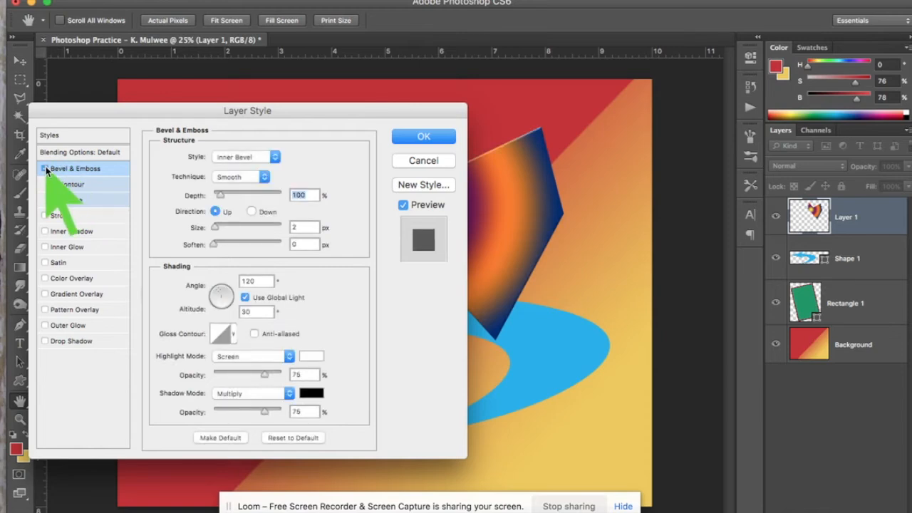
pyautogui.click(275, 156)
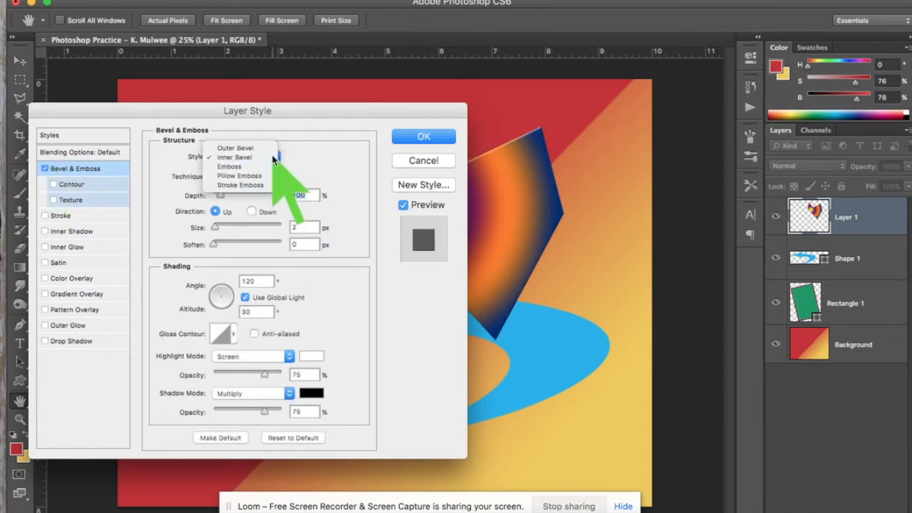
pyautogui.click(277, 157)
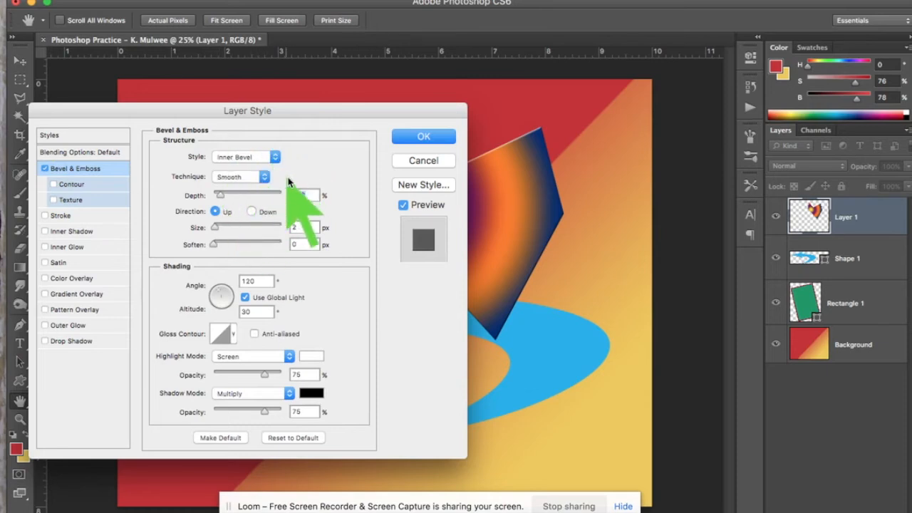
pyautogui.moveTo(366, 113); pyautogui.dragTo(345, 127)
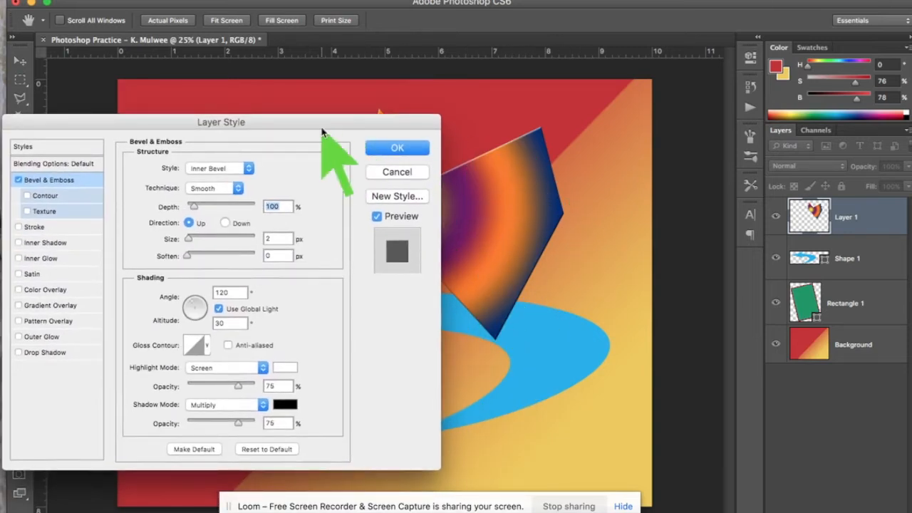
# - Try the Emboss and Outer Bevel styles on Layer 1's gradient shape, and cancel the layer style
pyautogui.click(249, 169)
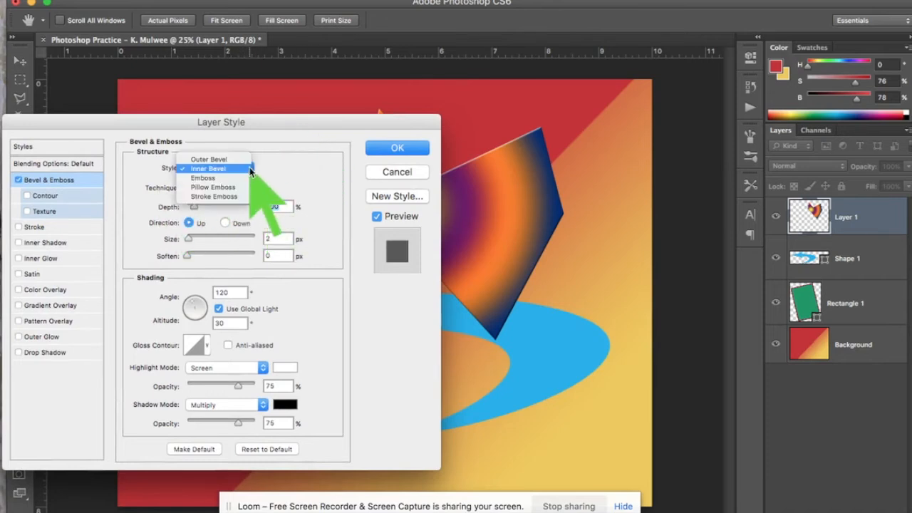
pyautogui.click(227, 178)
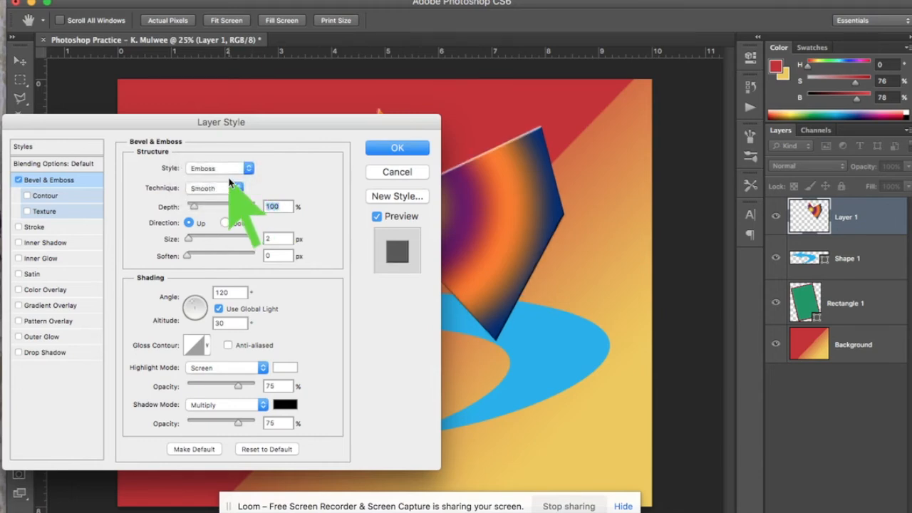
pyautogui.click(248, 168)
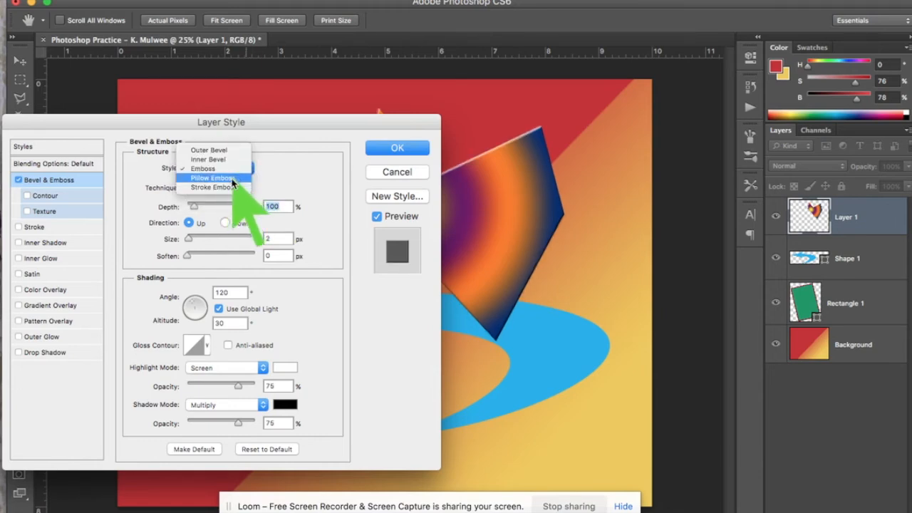
pyautogui.click(226, 153)
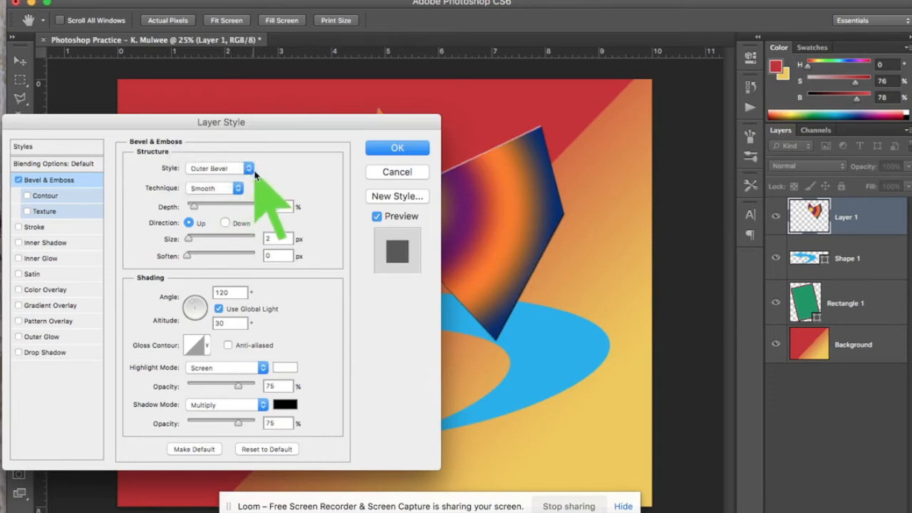
pyautogui.moveTo(289, 123); pyautogui.dragTo(288, 99)
pyautogui.moveTo(371, 94); pyautogui.dragTo(346, 97)
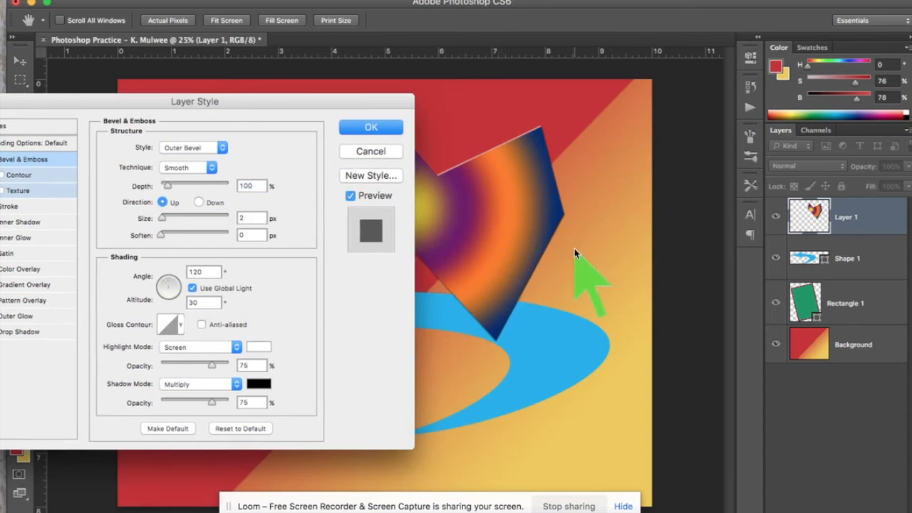
pyautogui.click(370, 151)
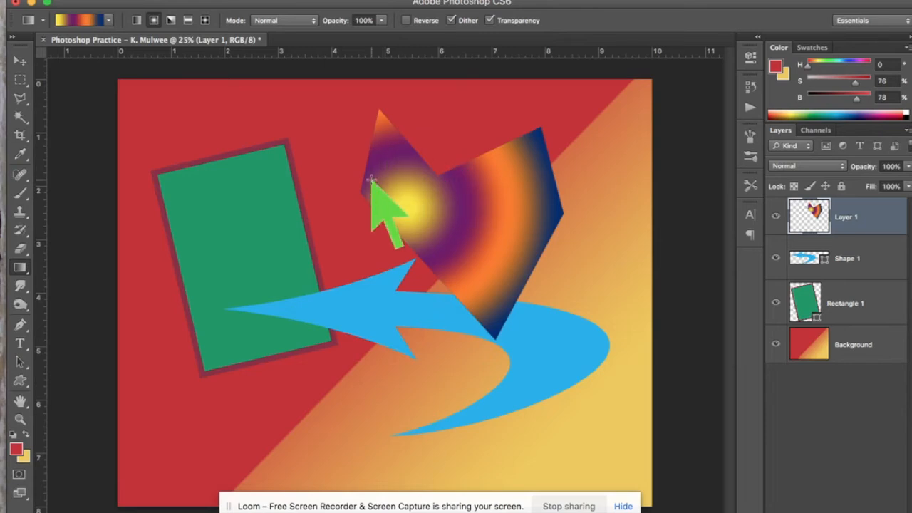
# - Zoom the canvas out and in to examine the composition up close and as a whole
pyautogui.scroll(-10, 372, 180)
pyautogui.scroll(10, 371, 180)
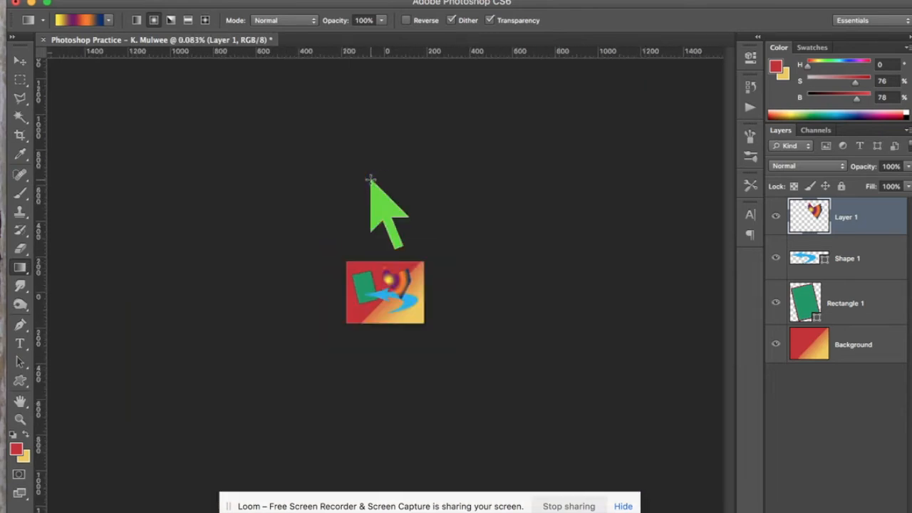
pyautogui.scroll(3, 371, 180)
pyautogui.scroll(-2, 372, 180)
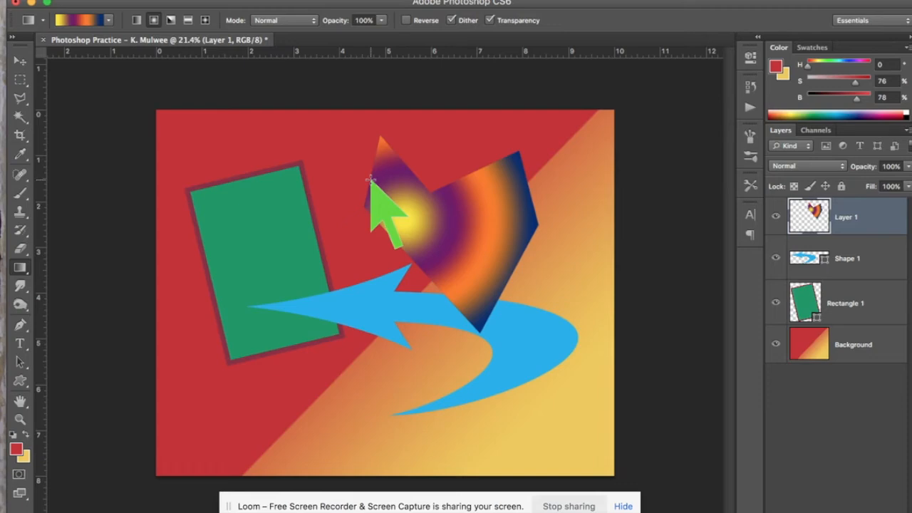
pyautogui.scroll(5, 372, 181)
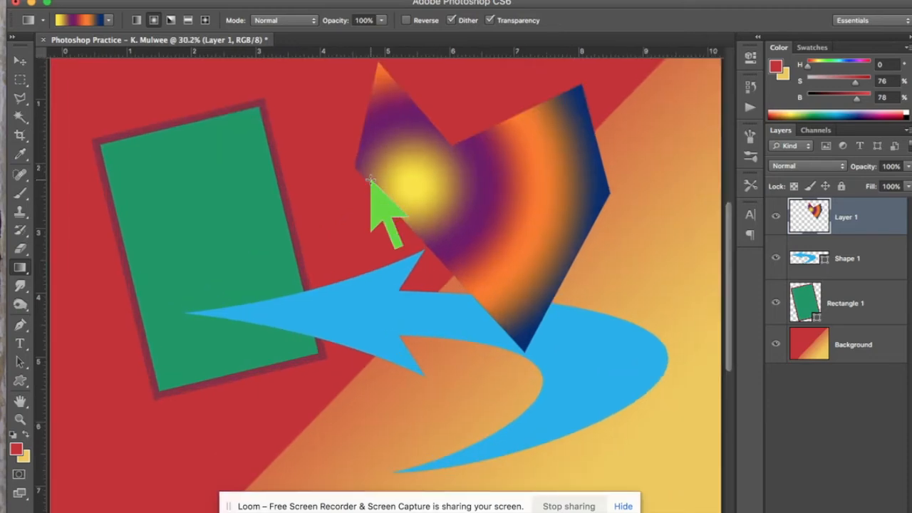
pyautogui.scroll(-10, 371, 181)
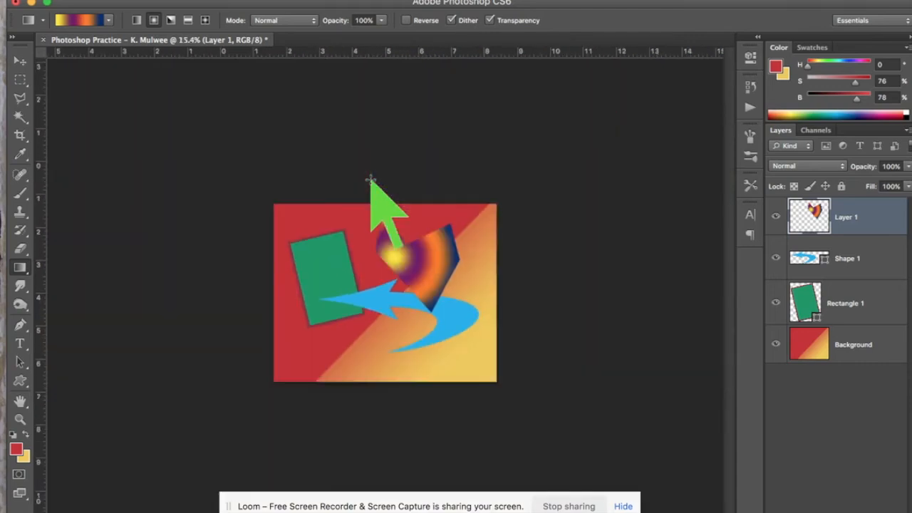
pyautogui.scroll(6, 371, 180)
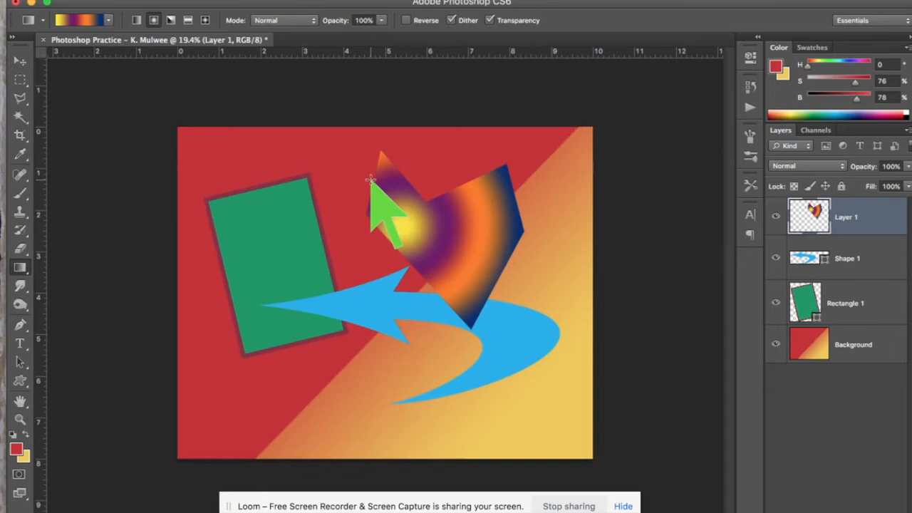
# - Try a radial gradient in the lower-left area of Layer 1, and undo it
pyautogui.scroll(2, 371, 180)
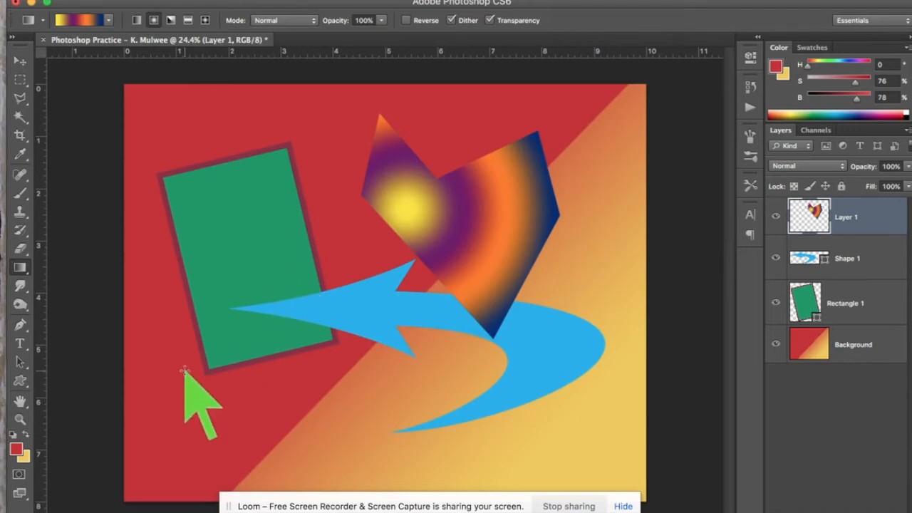
pyautogui.moveTo(184, 371); pyautogui.dragTo(317, 355)
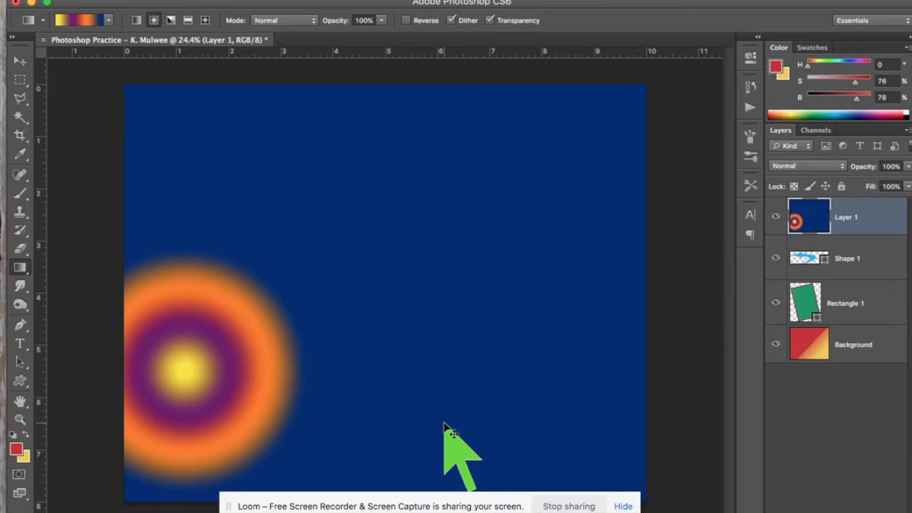
pyautogui.press('super+z')
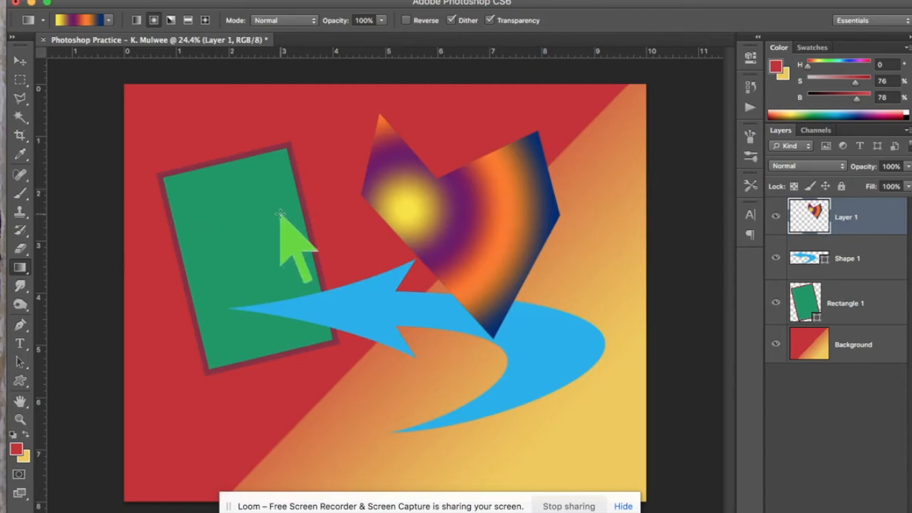
# - Examine the green rectangle, blue arrow and gradient shape up close and then the whole composition
pyautogui.scroll(5, 280, 214)
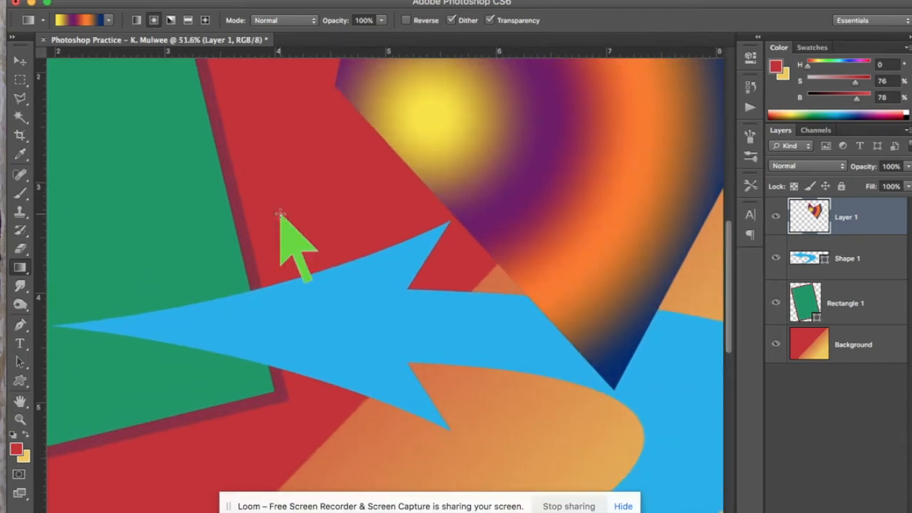
pyautogui.hscroll(-4, 280, 214)
pyautogui.scroll(5, 280, 214)
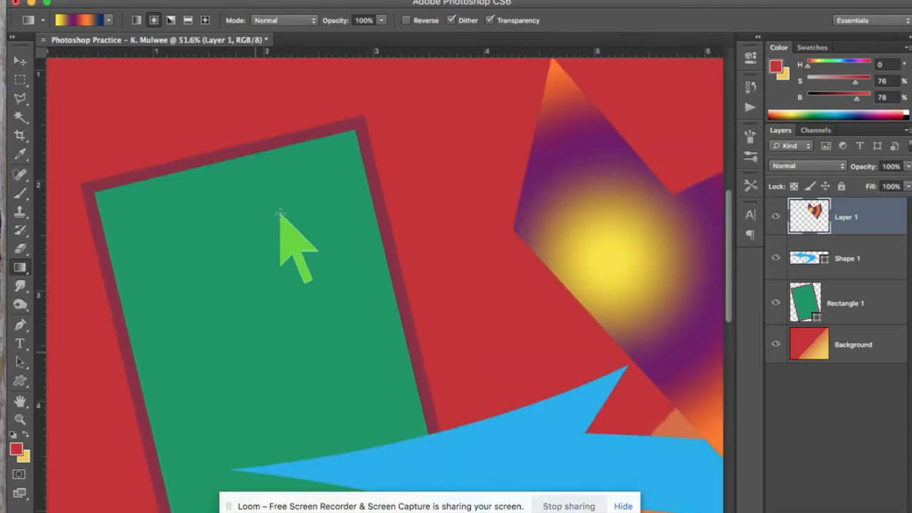
pyautogui.hscroll(8, 280, 214)
pyautogui.hscroll(6, 280, 214)
pyautogui.scroll(4, 280, 214)
pyautogui.scroll(-4, 280, 214)
pyautogui.hscroll(-8, 280, 214)
pyautogui.scroll(3, 281, 213)
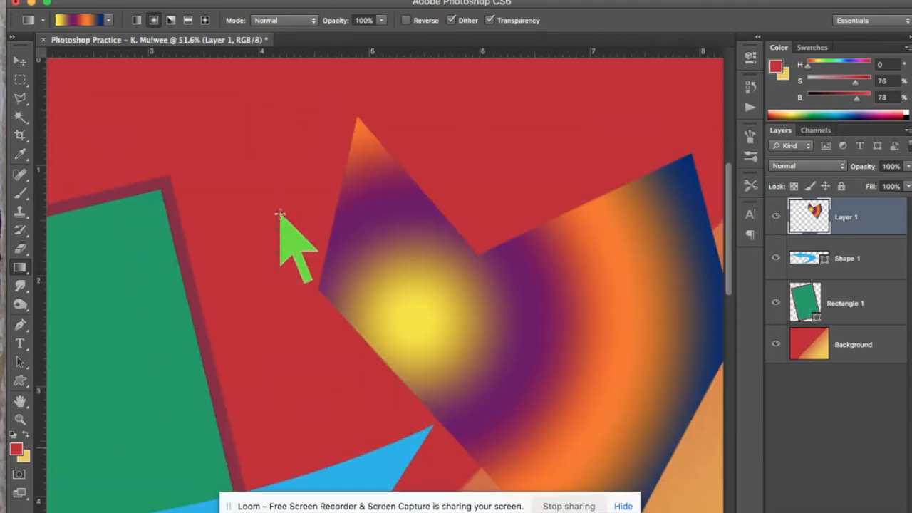
pyautogui.hscroll(2, 280, 214)
pyautogui.scroll(-6, 280, 213)
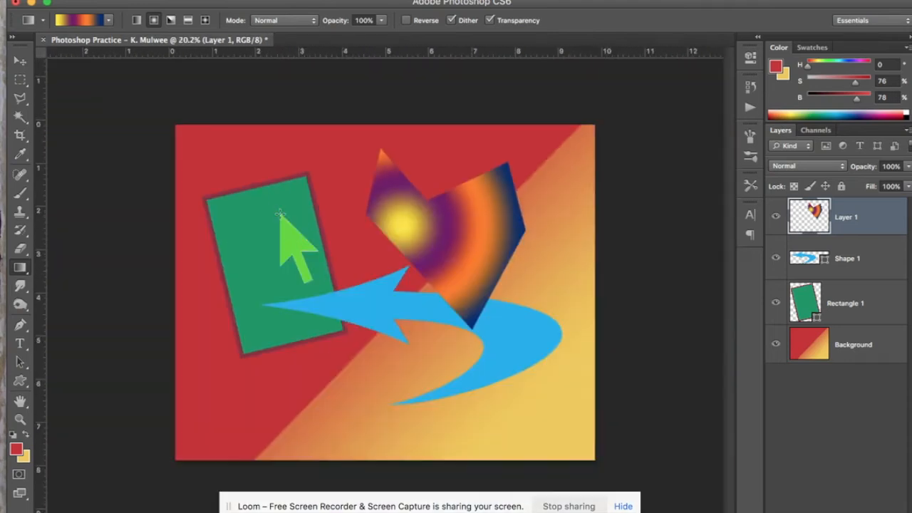
pyautogui.scroll(-1, 280, 214)
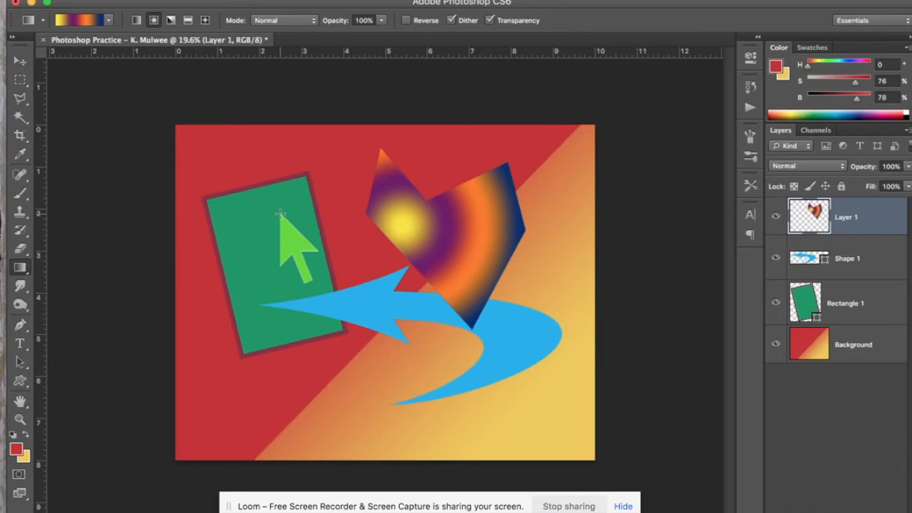
pyautogui.scroll(3, 281, 214)
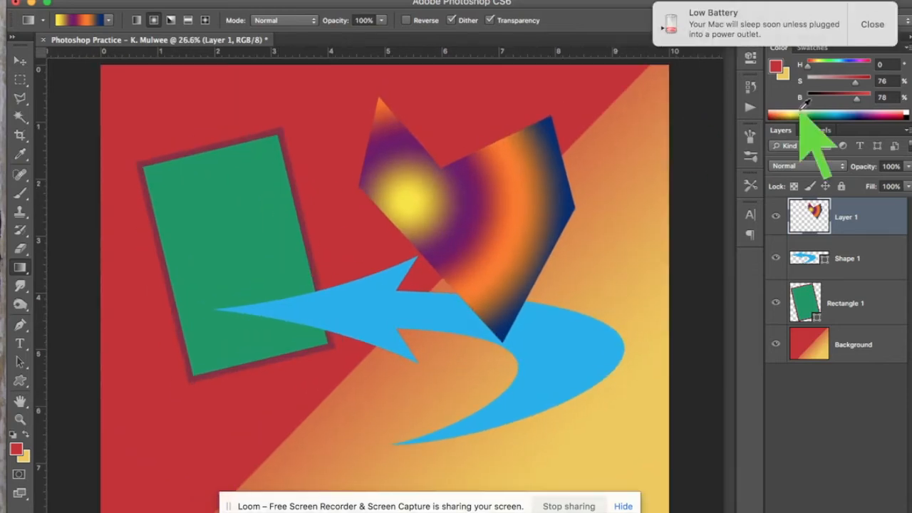
# - Dismiss the battery notification and turn on Bevel & Emboss in Layer 1's Blending Options
pyautogui.click(873, 25)
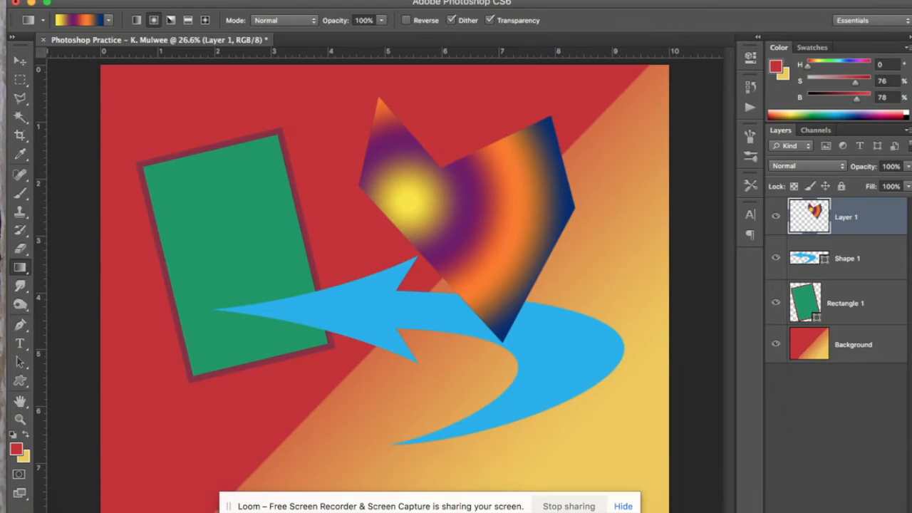
pyautogui.click(801, 512)
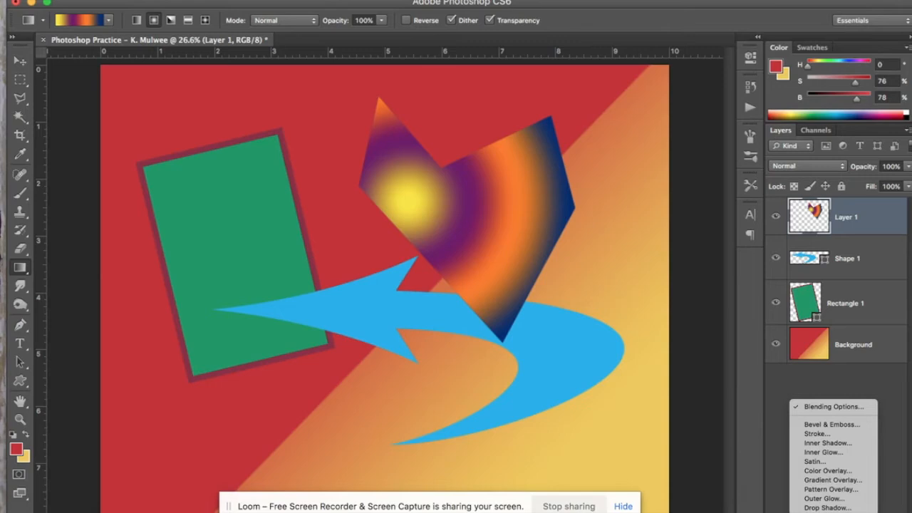
pyautogui.click(821, 407)
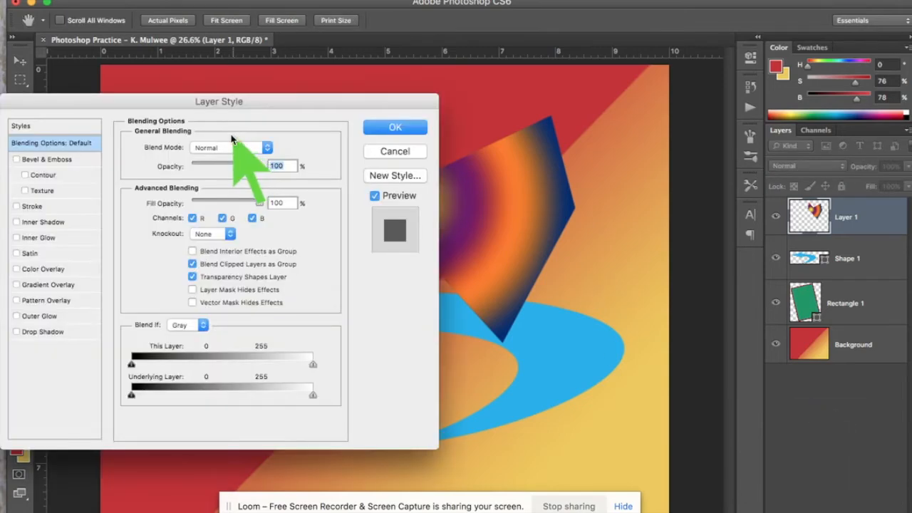
pyautogui.click(37, 159)
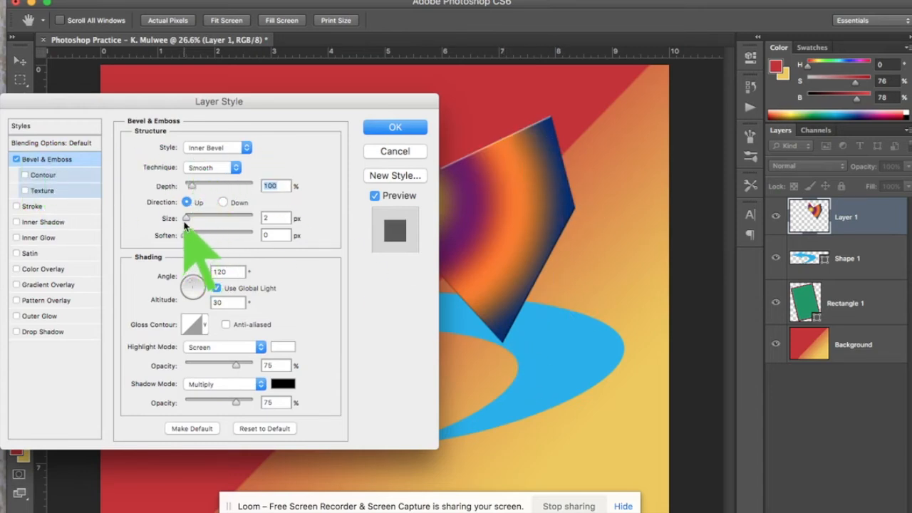
# - Set the size of Layer 1's Inner Bevel to 106 px and its soften value to 6 px
pyautogui.moveTo(188, 218); pyautogui.dragTo(215, 220)
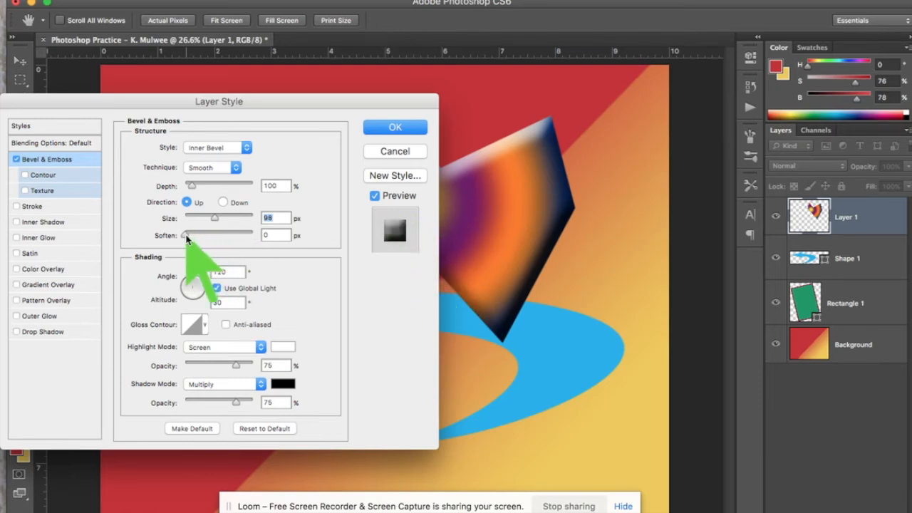
pyautogui.moveTo(185, 236); pyautogui.dragTo(210, 236)
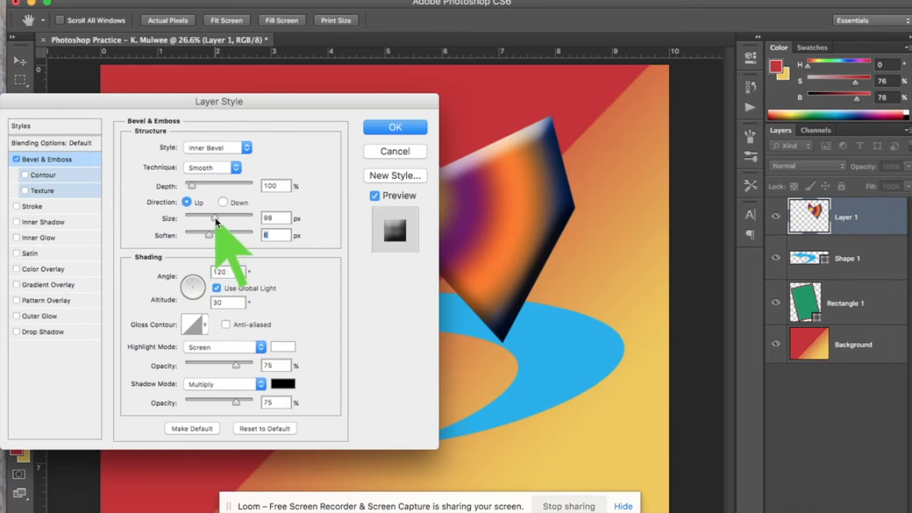
pyautogui.moveTo(216, 219)
pyautogui.mouseDown()
pyautogui.moveTo(234, 221)
pyautogui.moveTo(206, 222)
pyautogui.moveTo(217, 219)
pyautogui.mouseUp()
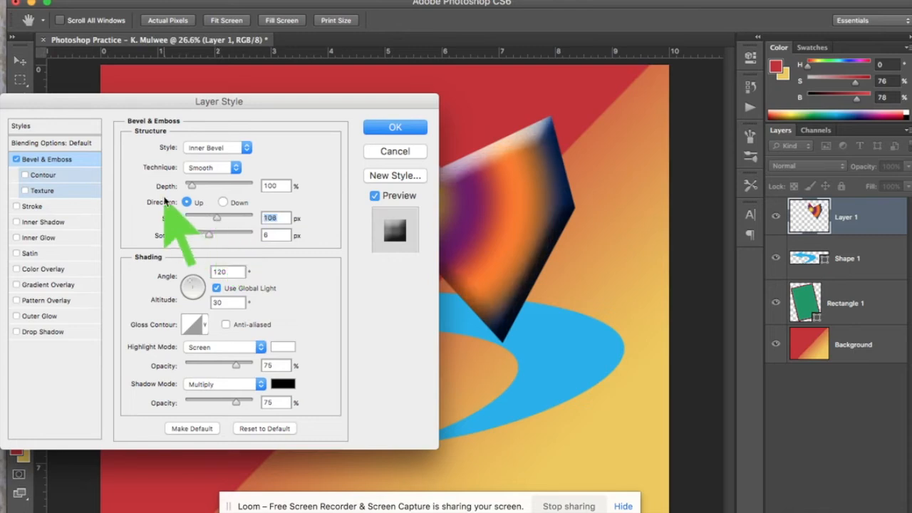
# - Compare the bevel direction Down with Up, keep Up, and set the bevel's depth to 469%
pyautogui.click(223, 202)
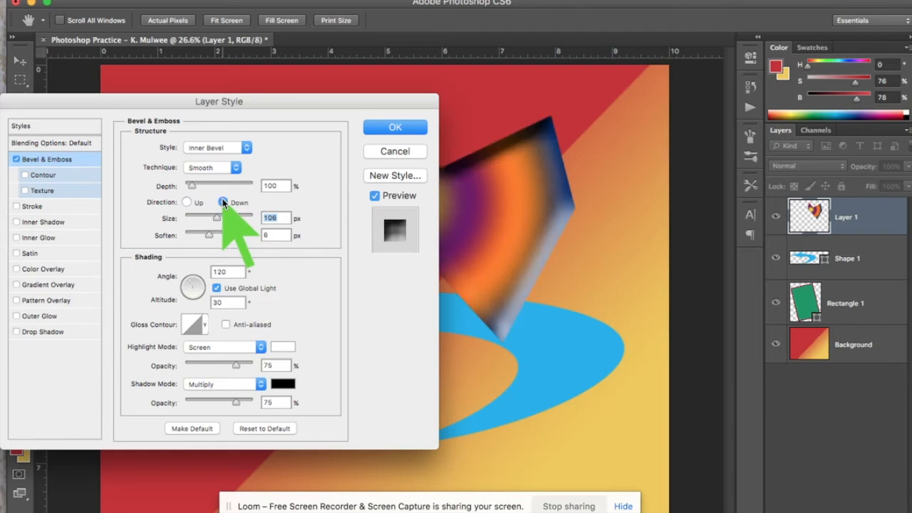
pyautogui.click(194, 204)
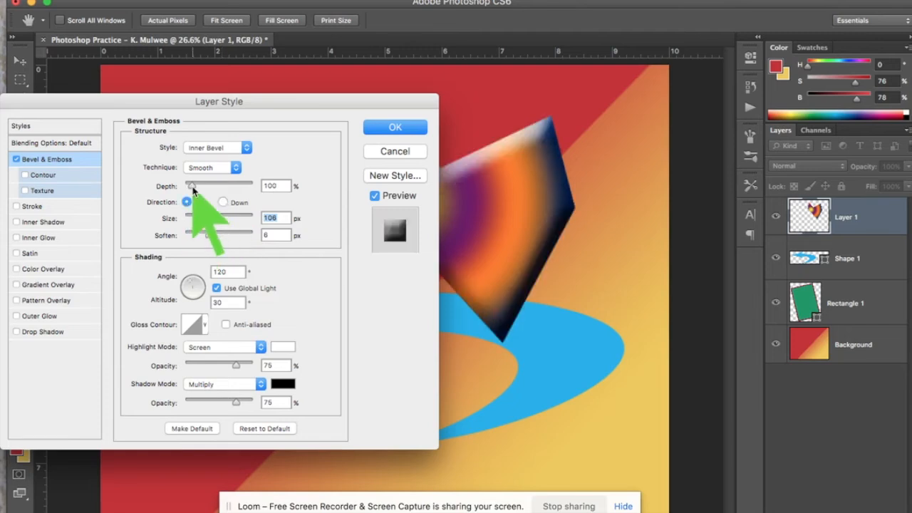
pyautogui.moveTo(193, 186); pyautogui.dragTo(218, 189)
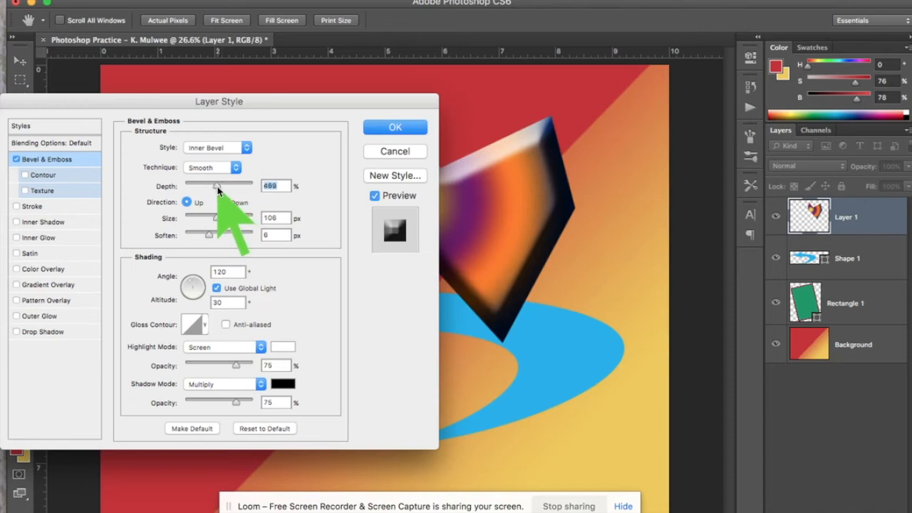
# - Try the Chisel Hard technique on Layer 1's bevel and switch back to Smooth
pyautogui.click(236, 169)
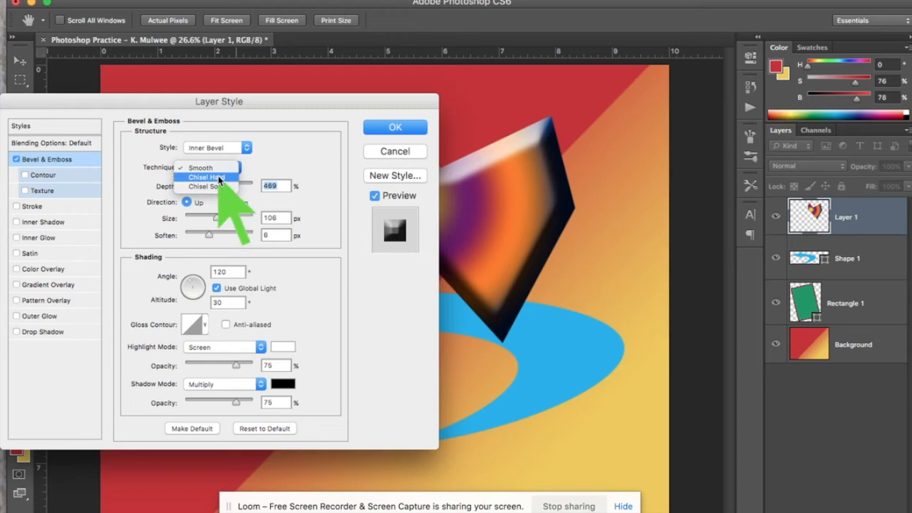
pyautogui.click(219, 176)
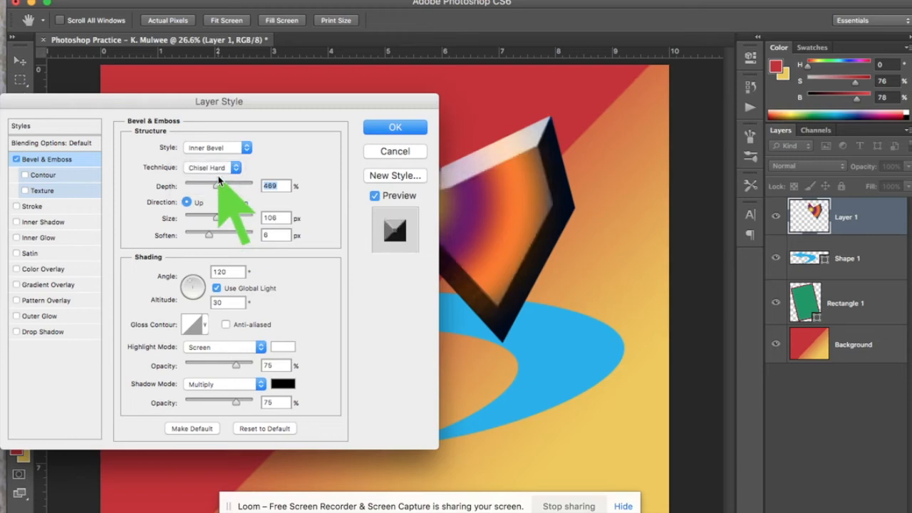
pyautogui.click(231, 168)
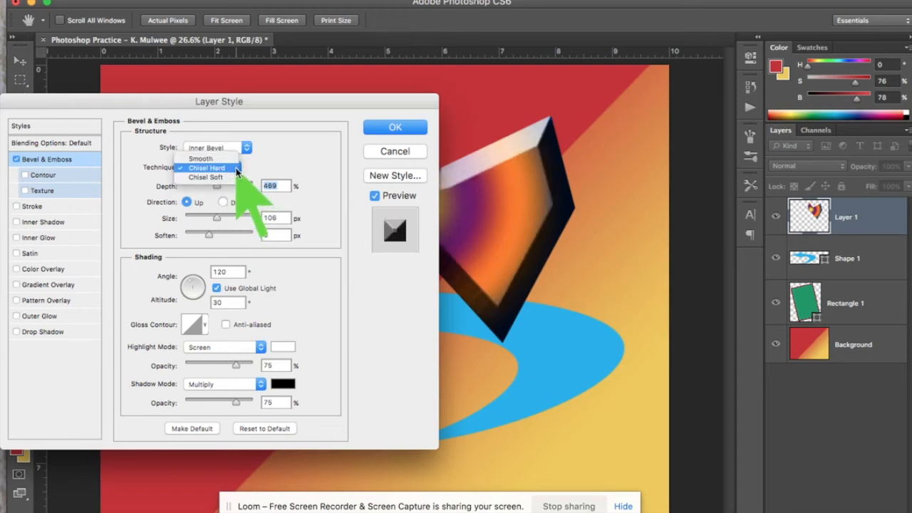
pyautogui.click(214, 159)
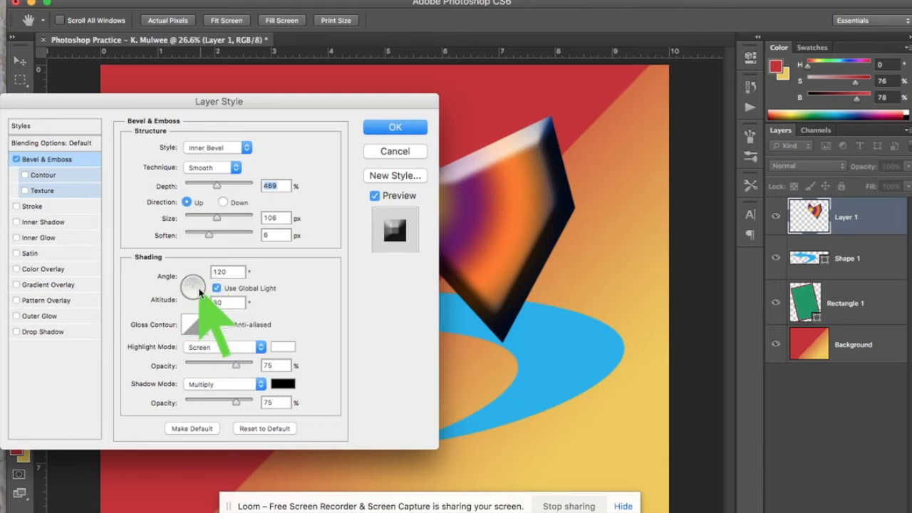
# - Set the bevel's shading angle to 67° and altitude to 21°, and apply the layer style to Layer 1
pyautogui.moveTo(200, 292)
pyautogui.mouseDown()
pyautogui.moveTo(189, 298)
pyautogui.moveTo(198, 283)
pyautogui.mouseUp()
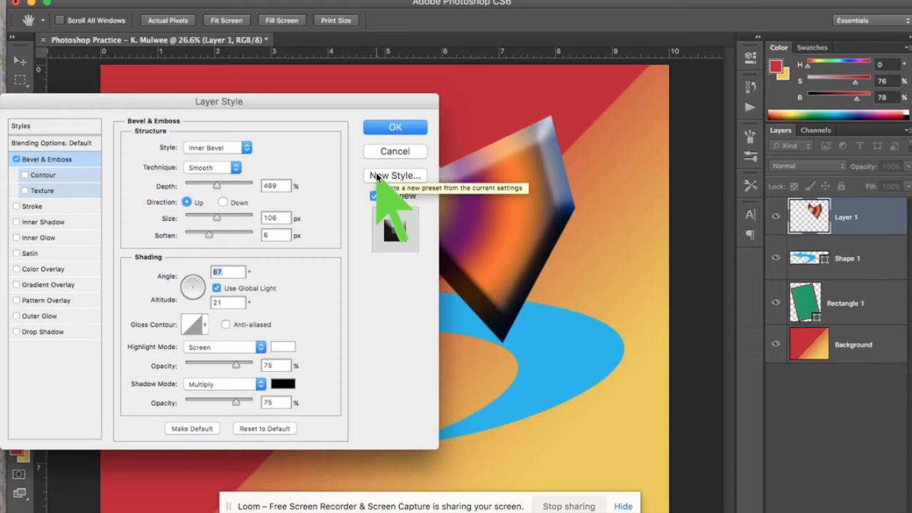
pyautogui.moveTo(259, 104); pyautogui.dragTo(298, 86)
pyautogui.click(433, 108)
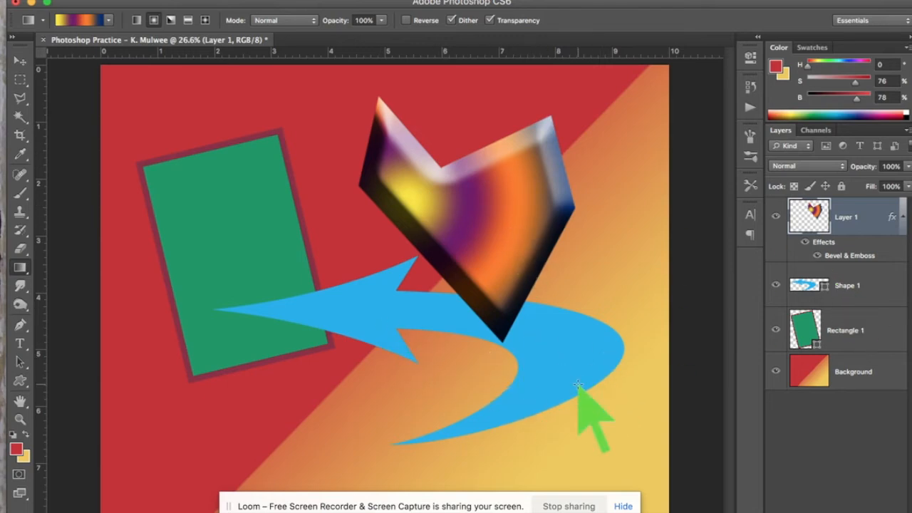
# - Turn on Drop Shadow in the Blending Options of Shape 1 and move the Layer Style dialog off the arrow
pyautogui.click(880, 285)
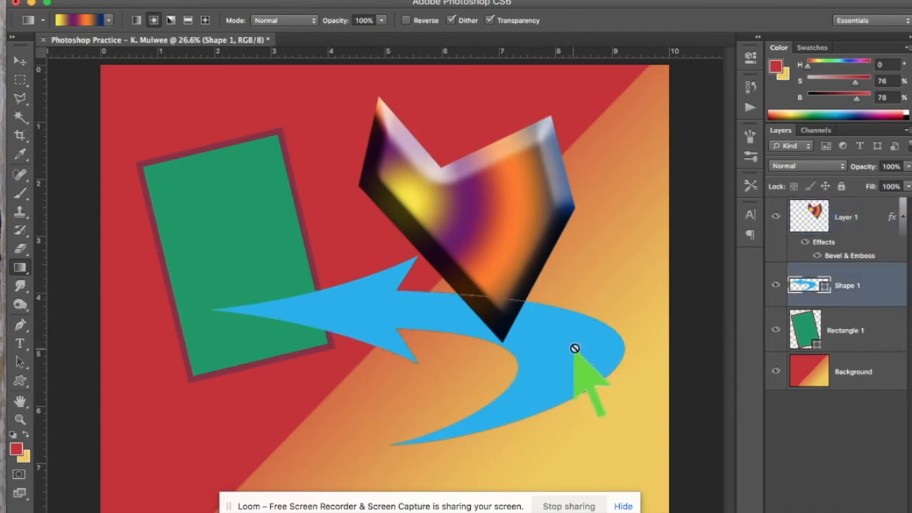
pyautogui.click(807, 512)
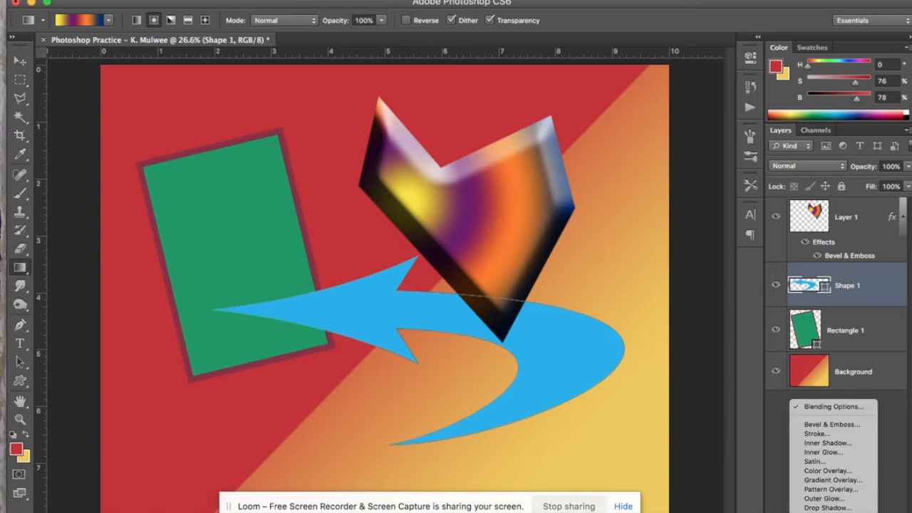
pyautogui.click(819, 407)
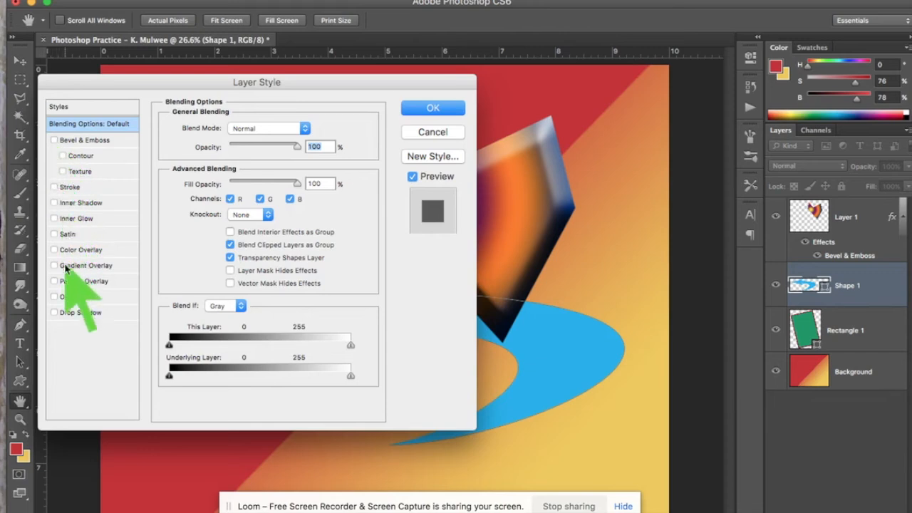
pyautogui.click(54, 313)
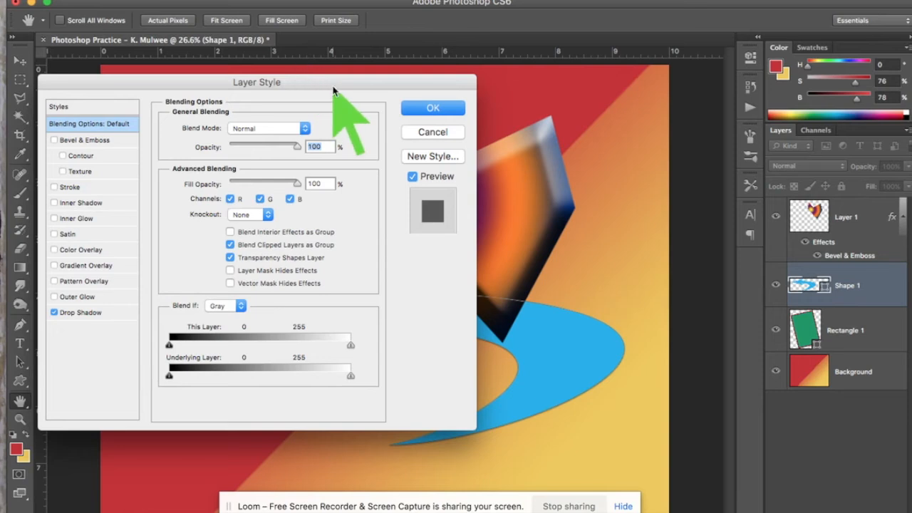
pyautogui.moveTo(352, 82); pyautogui.dragTo(259, 78)
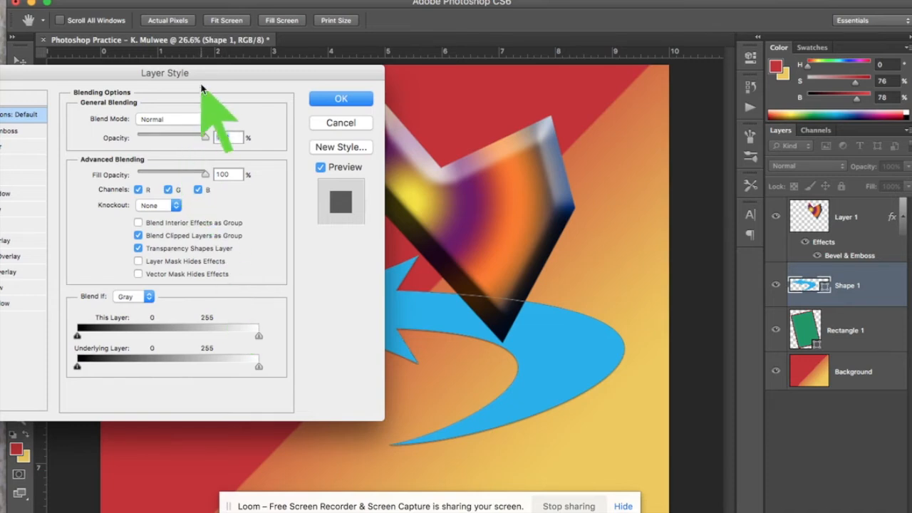
pyautogui.moveTo(205, 77); pyautogui.dragTo(180, 76)
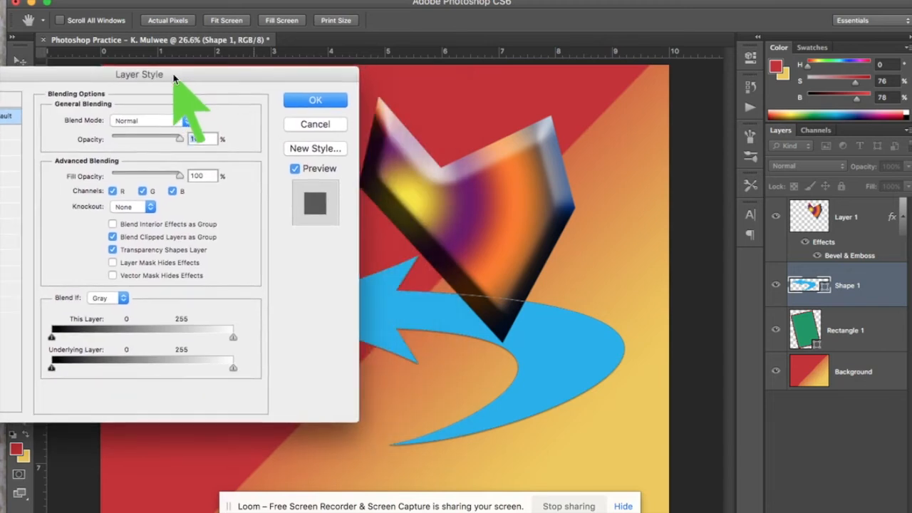
# - Try Shape 1's black Blend If sliders at 80 for This Layer and 132 for Underlying Layer, and return both to 0
pyautogui.moveTo(52, 337); pyautogui.dragTo(108, 335)
pyautogui.moveTo(52, 367); pyautogui.dragTo(147, 369)
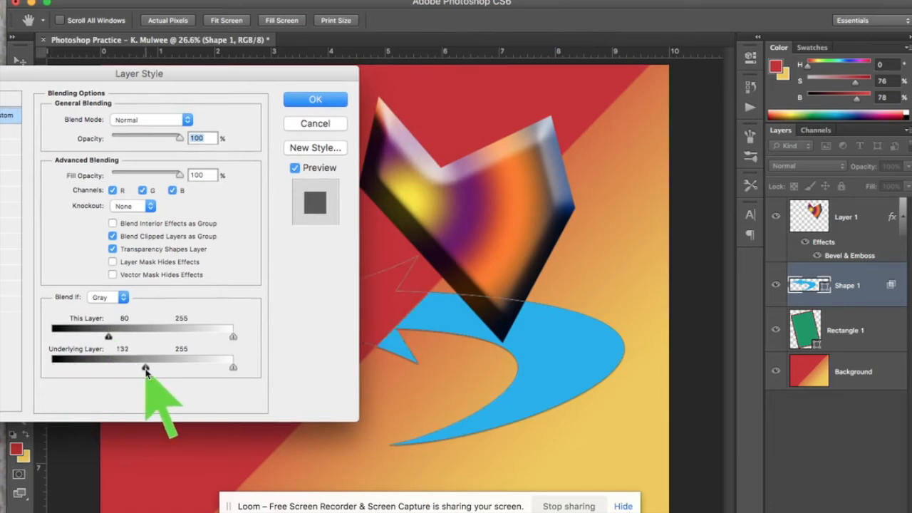
pyautogui.moveTo(146, 371); pyautogui.dragTo(52, 368)
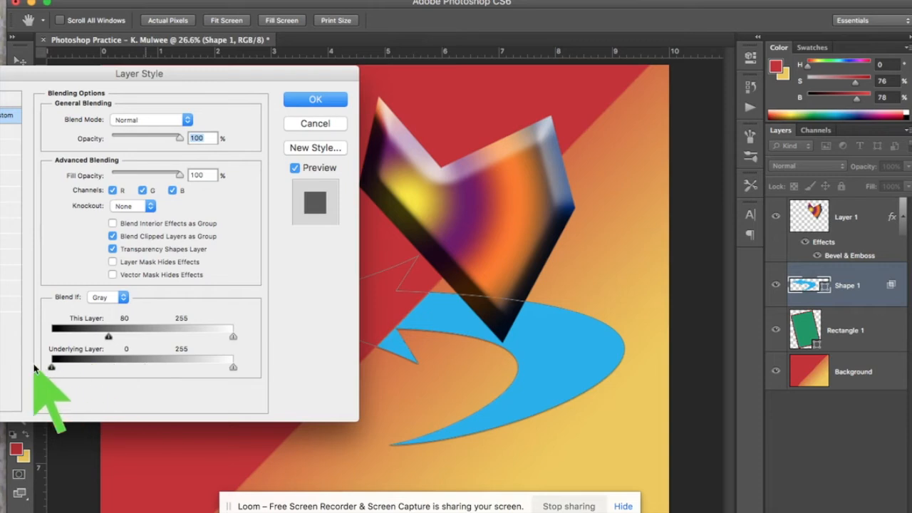
pyautogui.moveTo(107, 341); pyautogui.dragTo(32, 338)
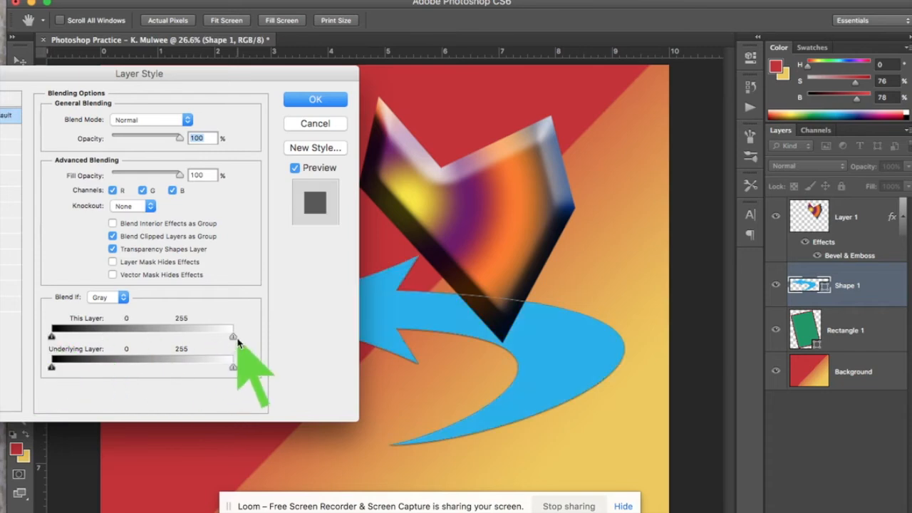
# - Try Shape 1's white This Layer Blend If slider at 133, return it to 255, and discard the layer style changes
pyautogui.moveTo(234, 338); pyautogui.dragTo(146, 340)
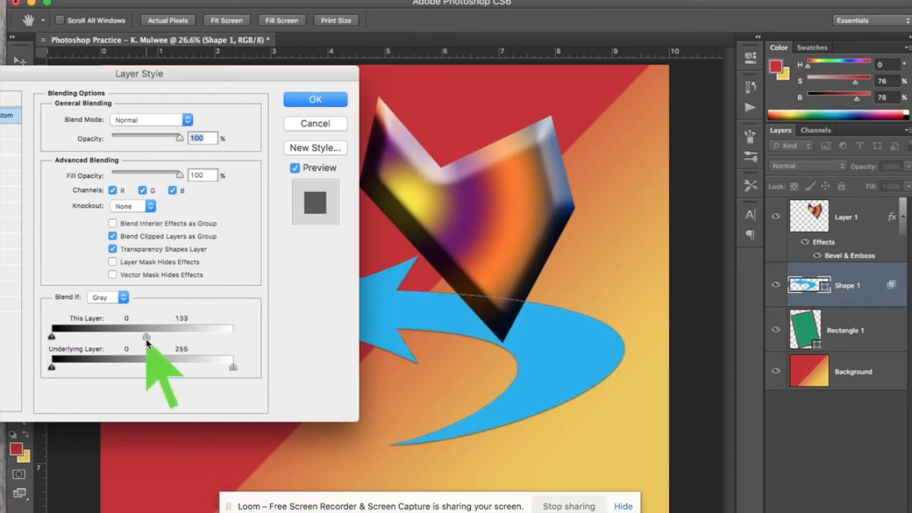
pyautogui.moveTo(147, 340); pyautogui.dragTo(269, 348)
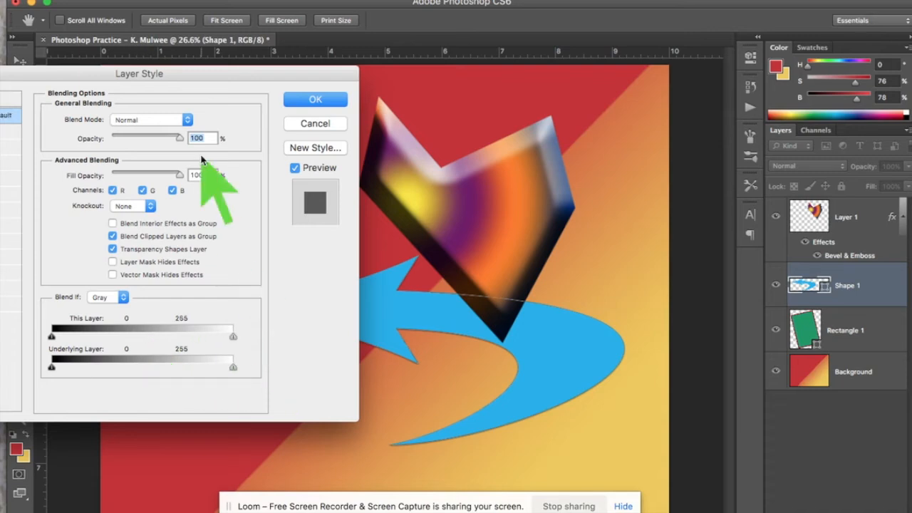
pyautogui.moveTo(190, 77); pyautogui.dragTo(286, 66)
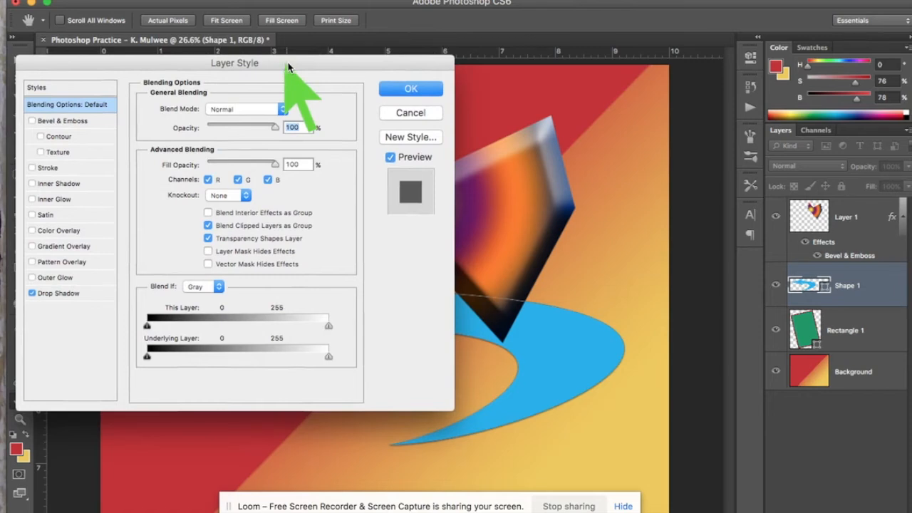
pyautogui.click(417, 115)
# - Try Drop Shadow and a Deep knockout in Layer 1's Blending Options, keeping the Normal blend mode
pyautogui.click(864, 213)
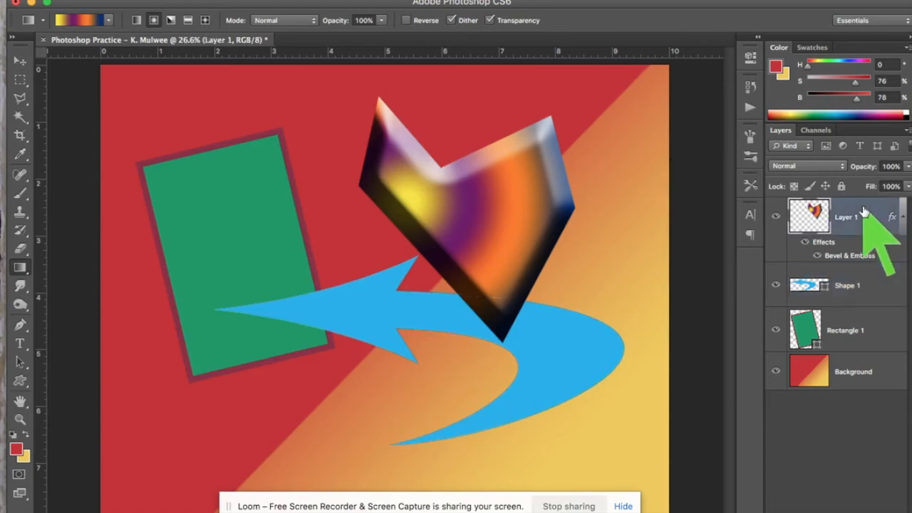
pyautogui.click(803, 512)
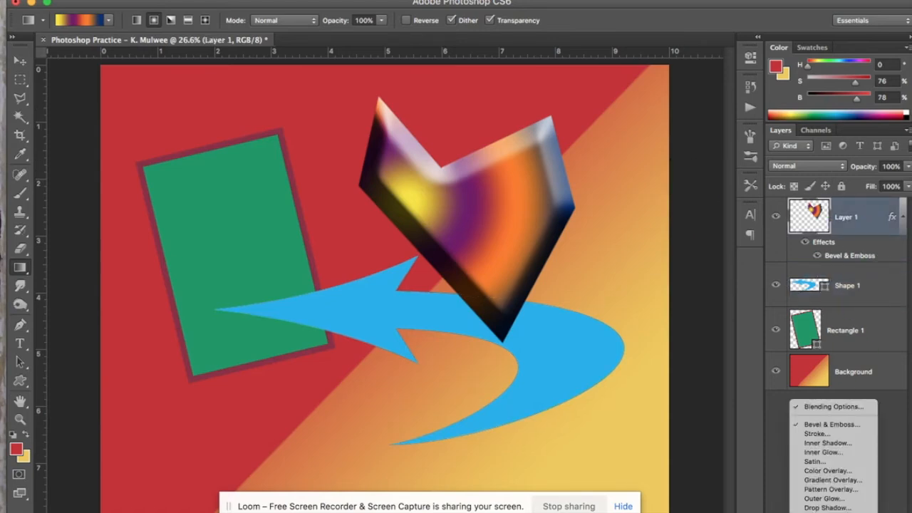
pyautogui.click(834, 407)
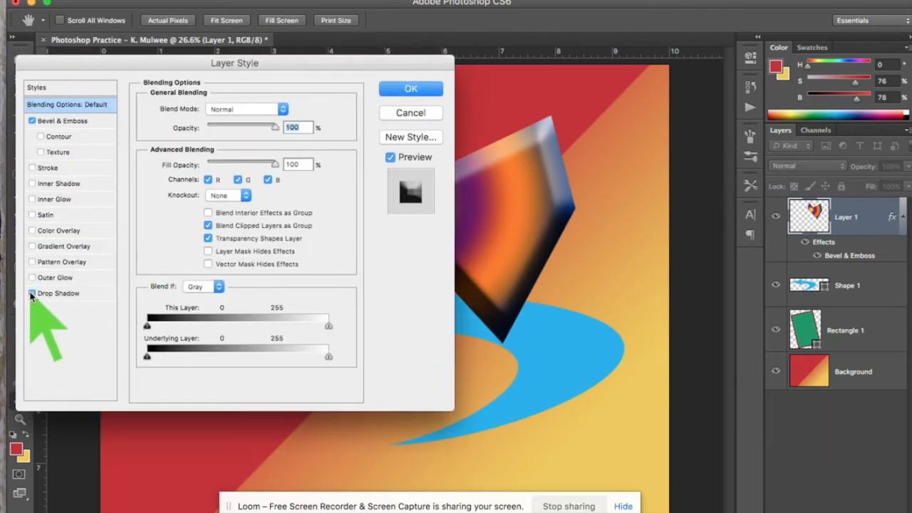
pyautogui.click(31, 294)
pyautogui.click(244, 196)
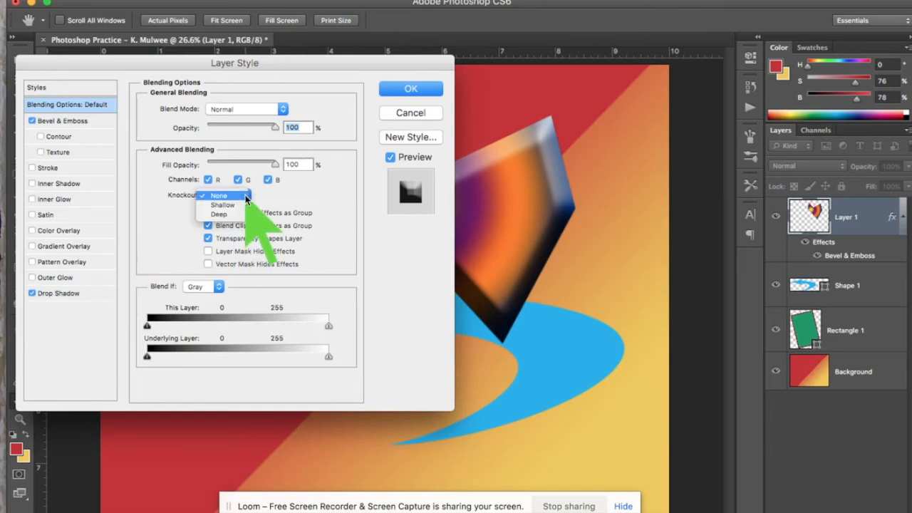
pyautogui.click(235, 214)
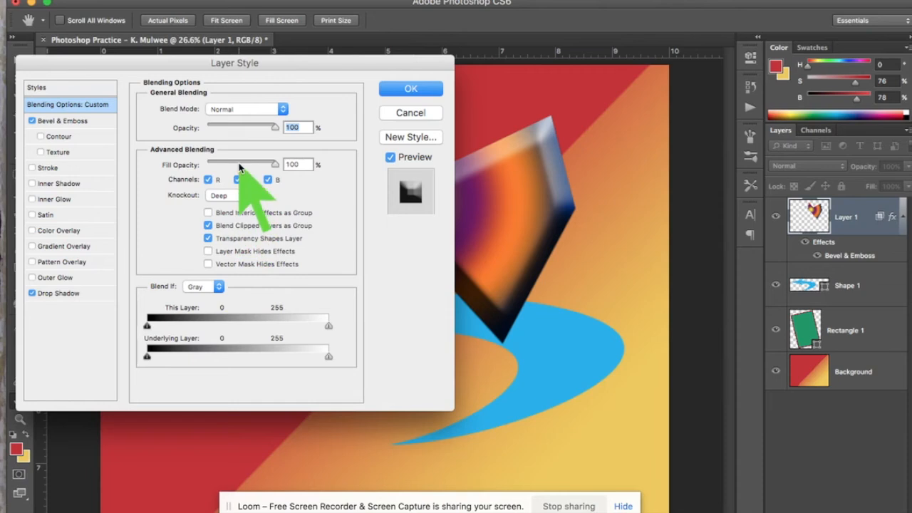
pyautogui.moveTo(275, 168)
pyautogui.mouseDown()
pyautogui.moveTo(228, 166)
pyautogui.moveTo(290, 164)
pyautogui.mouseUp()
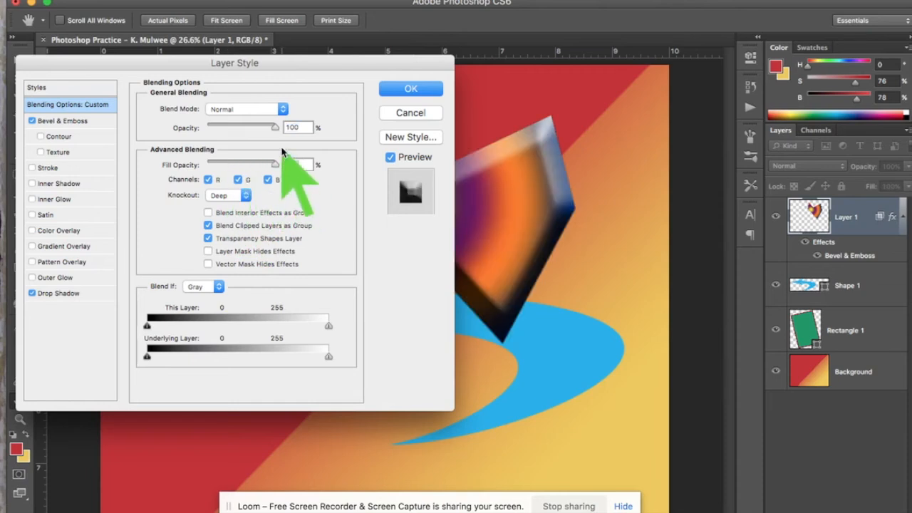
pyautogui.moveTo(275, 132); pyautogui.dragTo(305, 128)
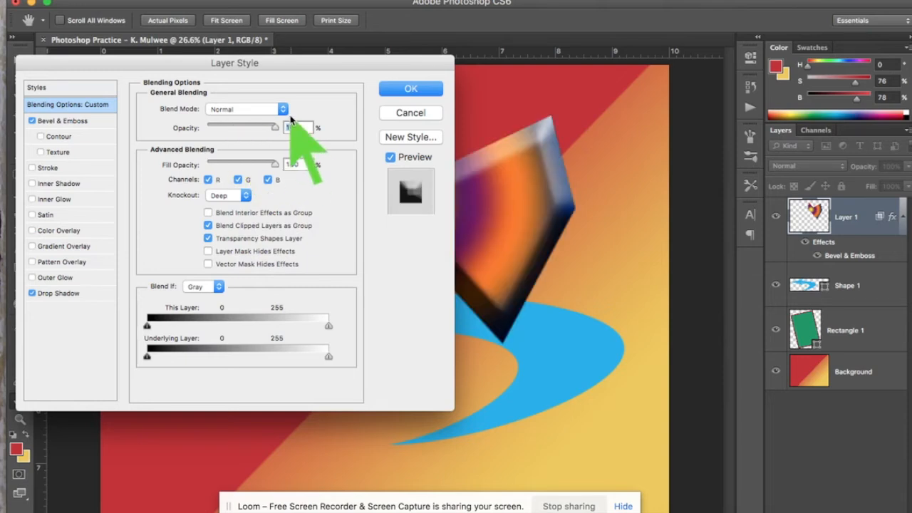
pyautogui.click(283, 110)
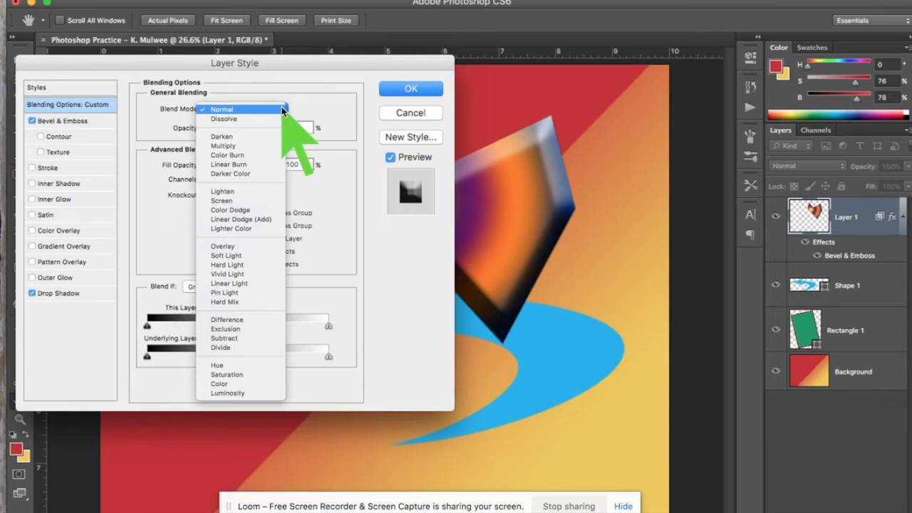
pyautogui.click(281, 108)
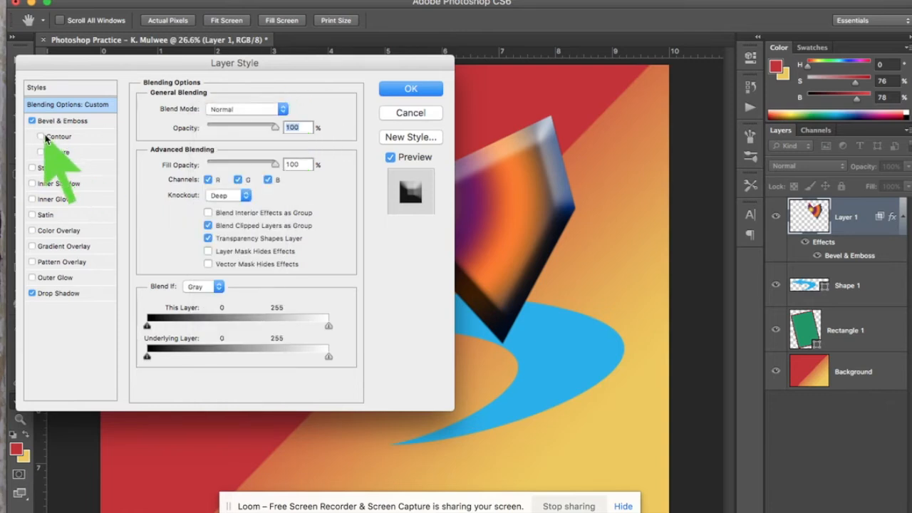
# - Try Outer Glow and Pattern Overlay on Layer 1 and discard the layer style changes
pyautogui.click(32, 278)
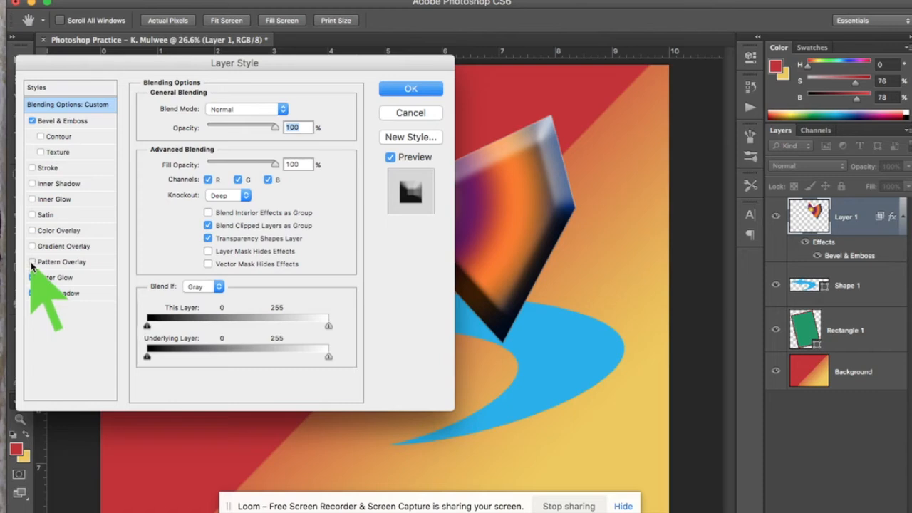
pyautogui.click(31, 263)
pyautogui.click(32, 278)
pyautogui.click(31, 293)
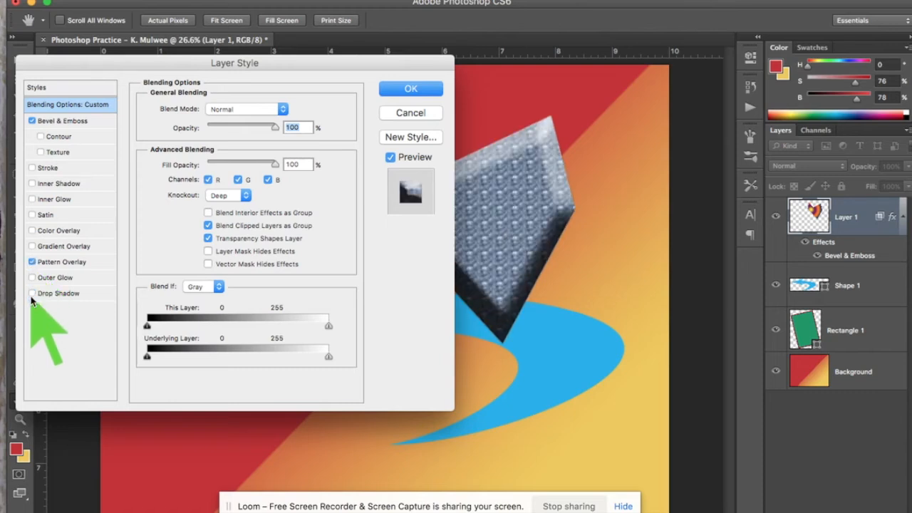
pyautogui.click(31, 263)
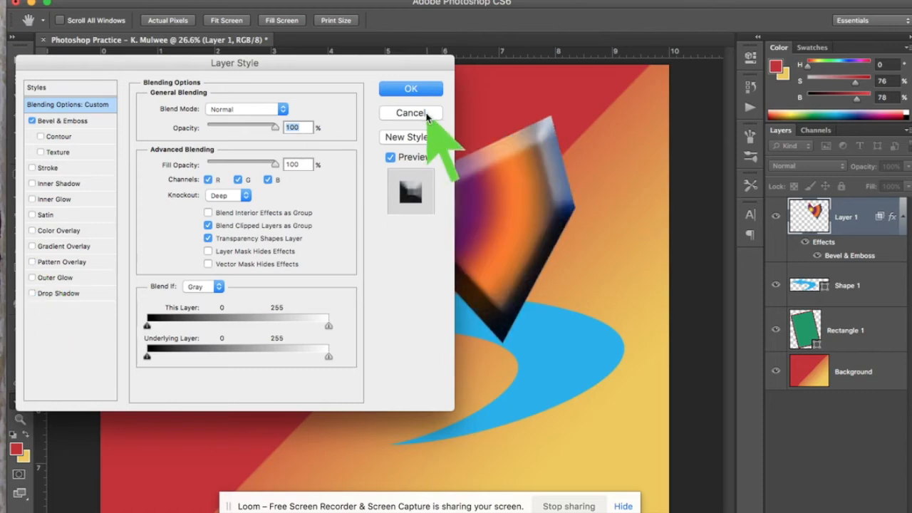
pyautogui.click(417, 93)
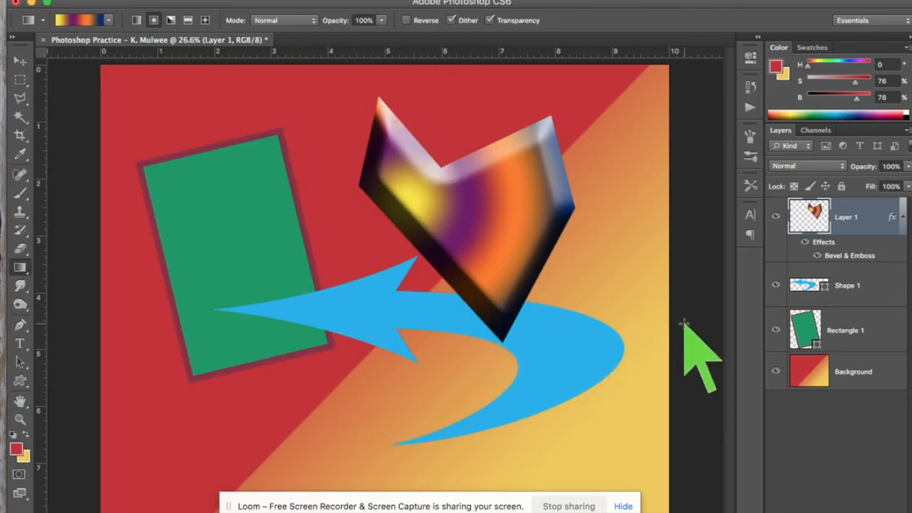
# - Turn on Pattern Overlay for Shape 1 and choose the fourth pattern, the fine gray texture
pyautogui.click(859, 285)
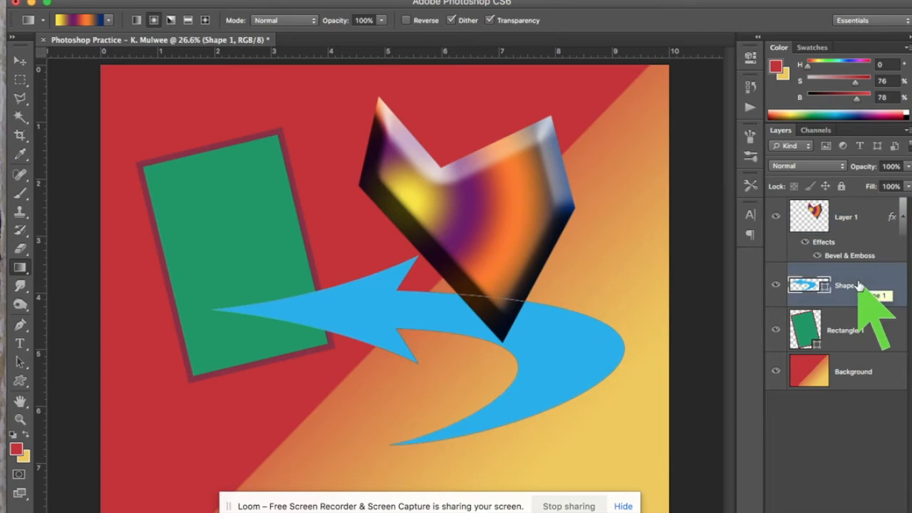
pyautogui.click(809, 512)
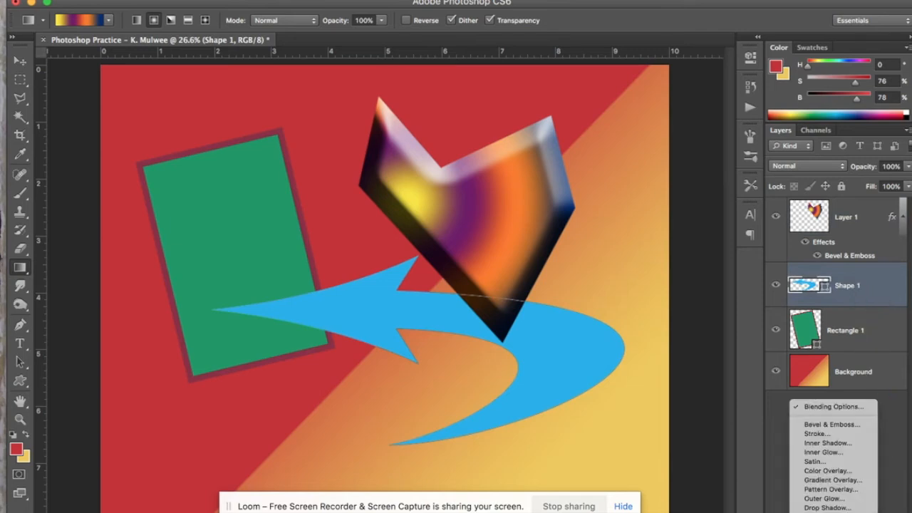
pyautogui.click(813, 407)
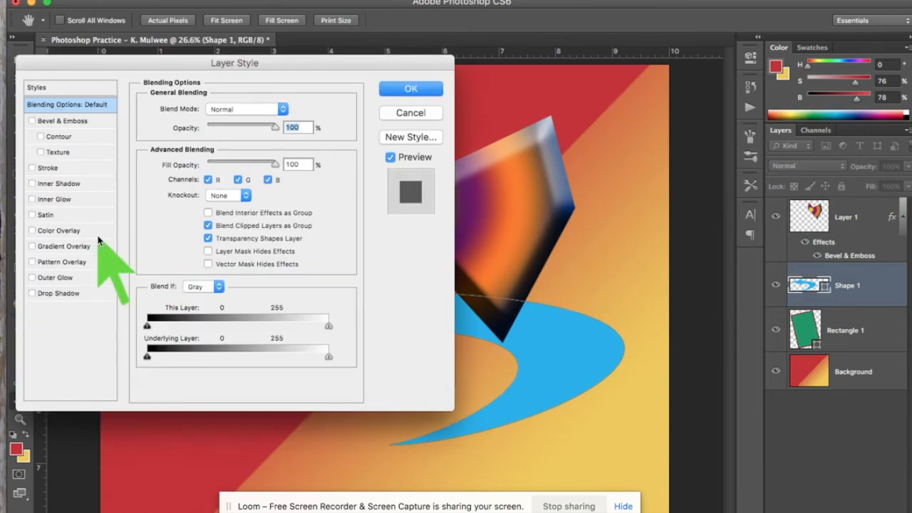
pyautogui.click(31, 262)
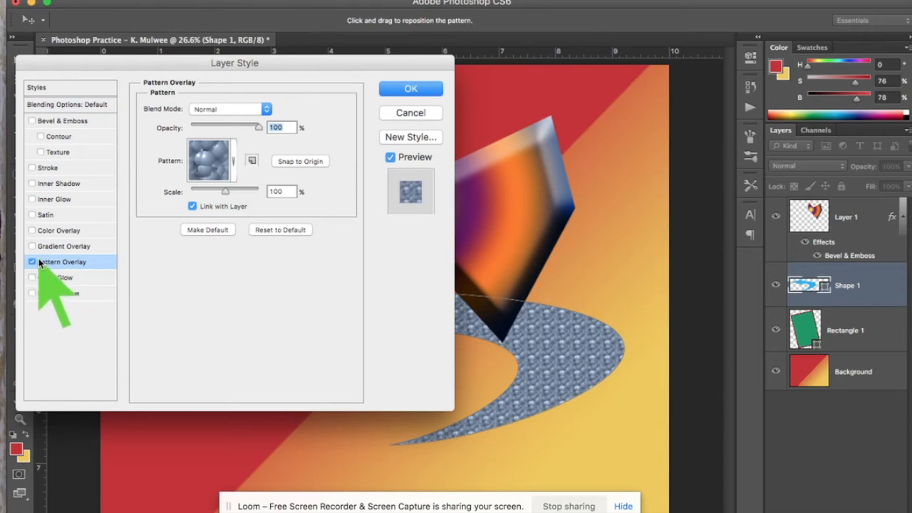
pyautogui.moveTo(300, 64); pyautogui.dragTo(239, 57)
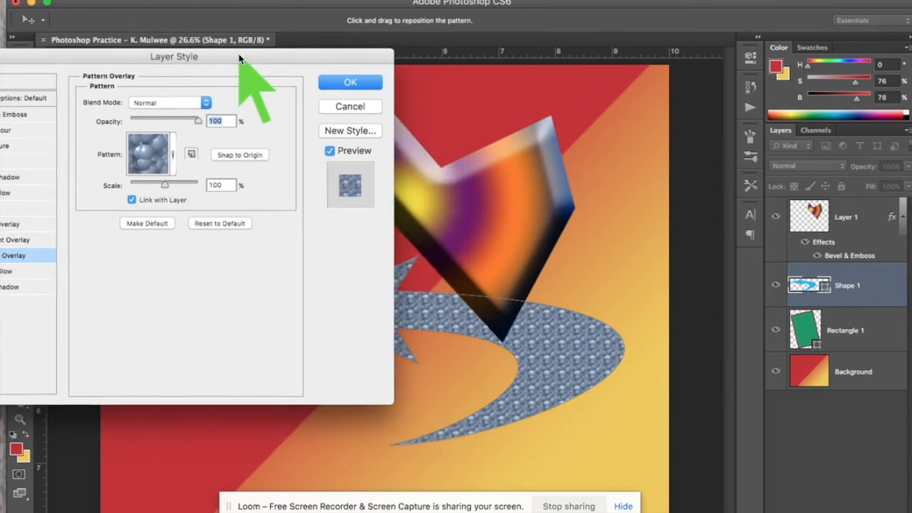
pyautogui.click(173, 156)
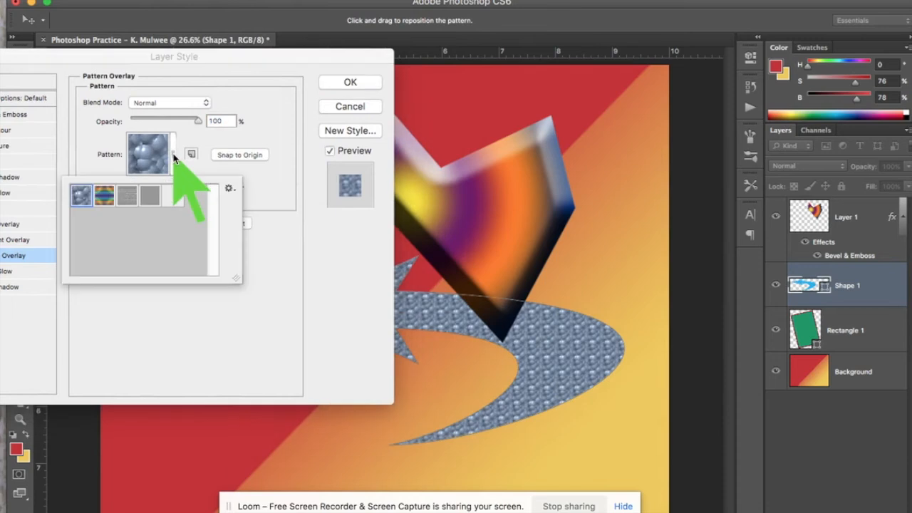
pyautogui.click(147, 198)
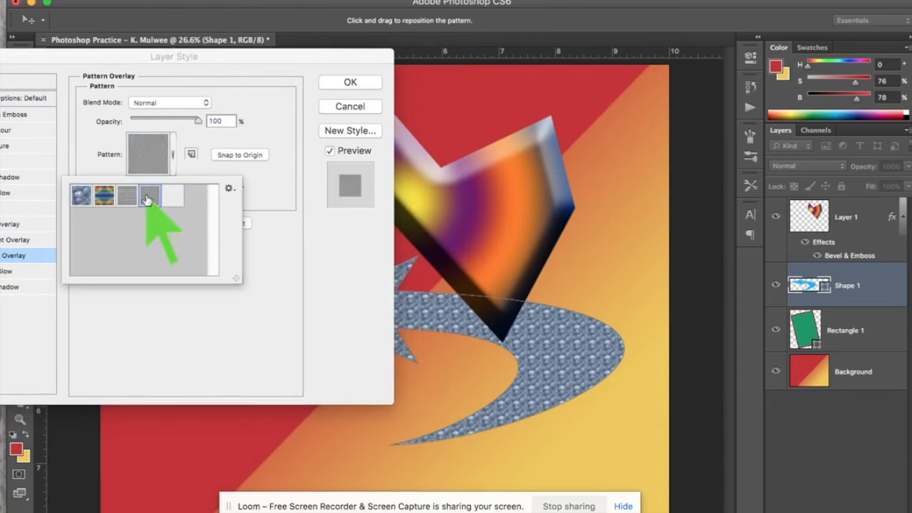
pyautogui.click(175, 163)
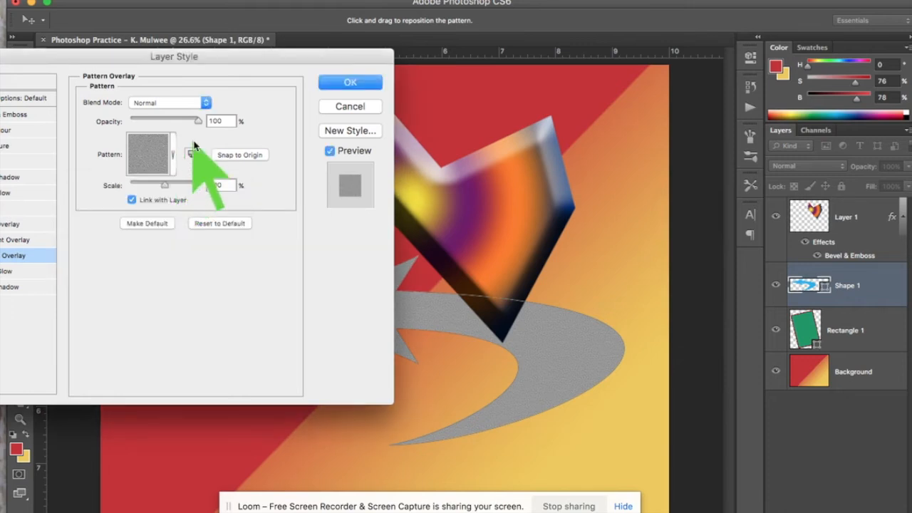
# - Set the pattern overlay's scale to 690% and opacity to 55%, and apply the layer style to Shape 1
pyautogui.moveTo(166, 184); pyautogui.dragTo(188, 187)
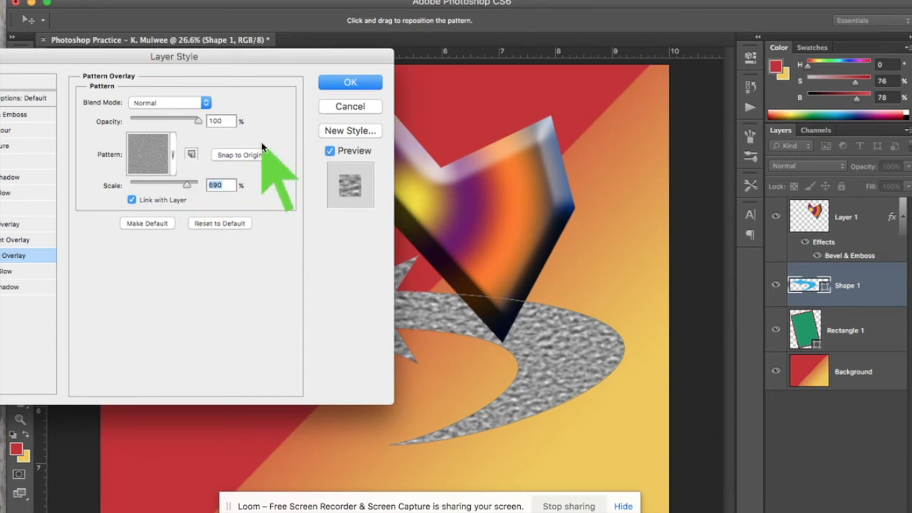
pyautogui.moveTo(200, 122); pyautogui.dragTo(169, 123)
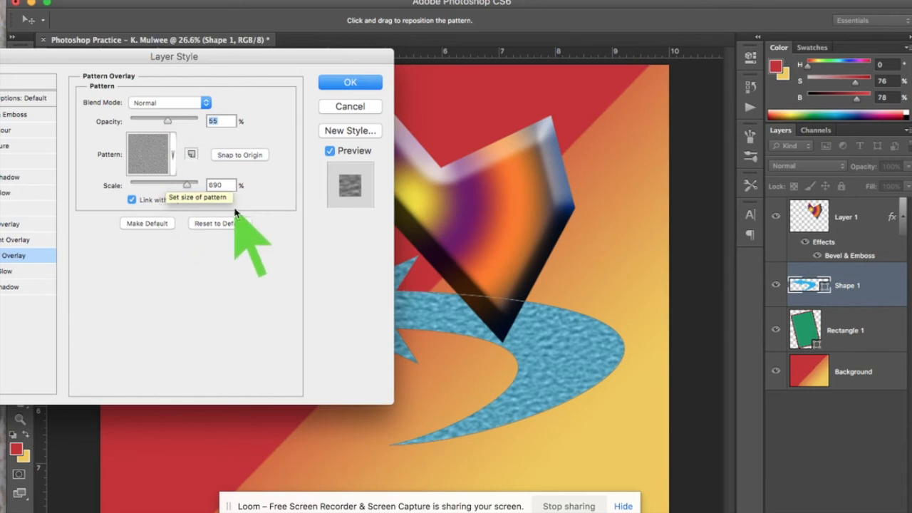
pyautogui.click(364, 81)
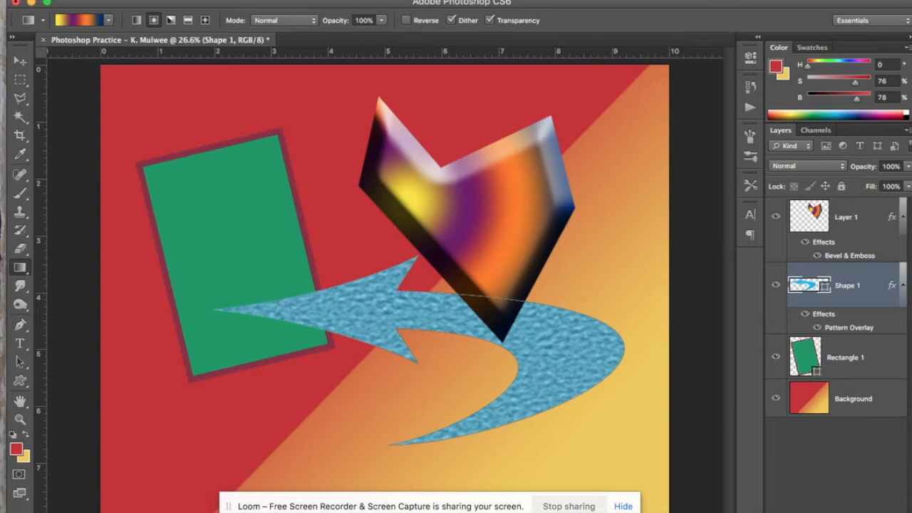
# - Add a new empty layer at the top of the stack, above Layer 1, and choose the Brush Tool
pyautogui.press('super+shift+alt+n')
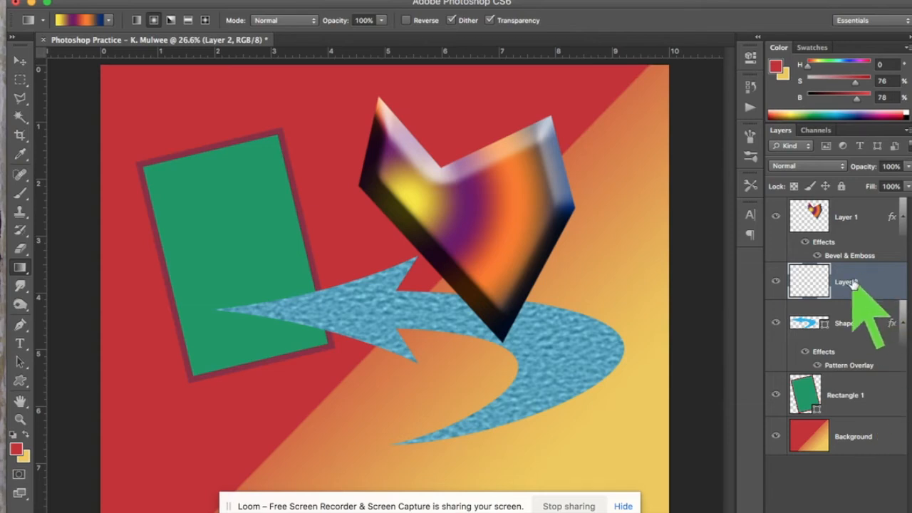
pyautogui.moveTo(855, 284); pyautogui.dragTo(845, 212)
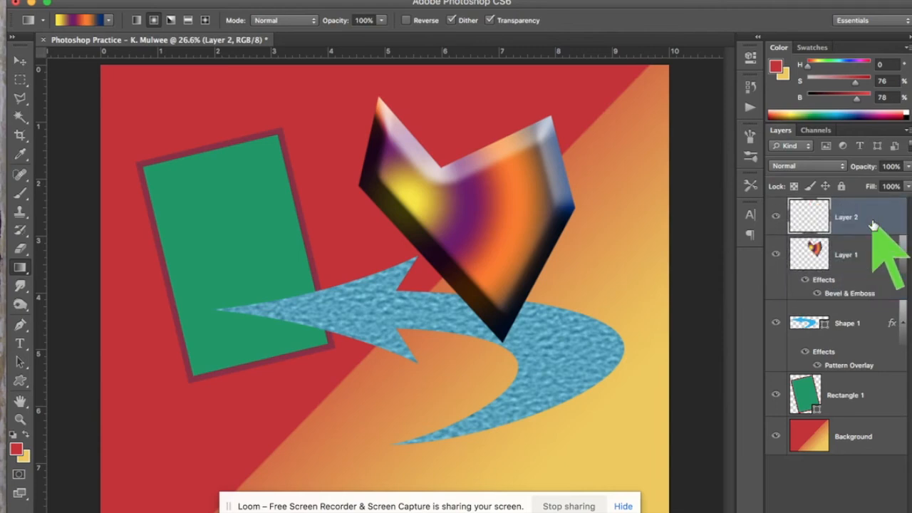
pyautogui.click(19, 196)
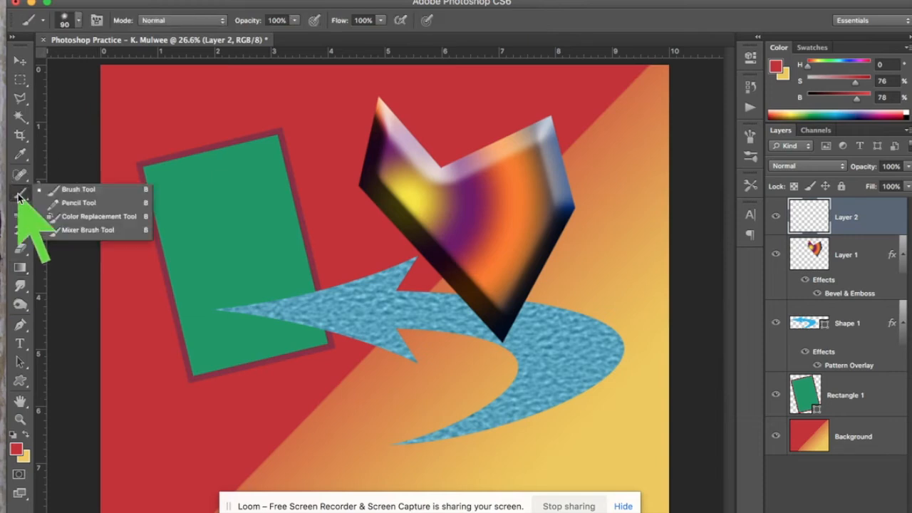
pyautogui.click(63, 189)
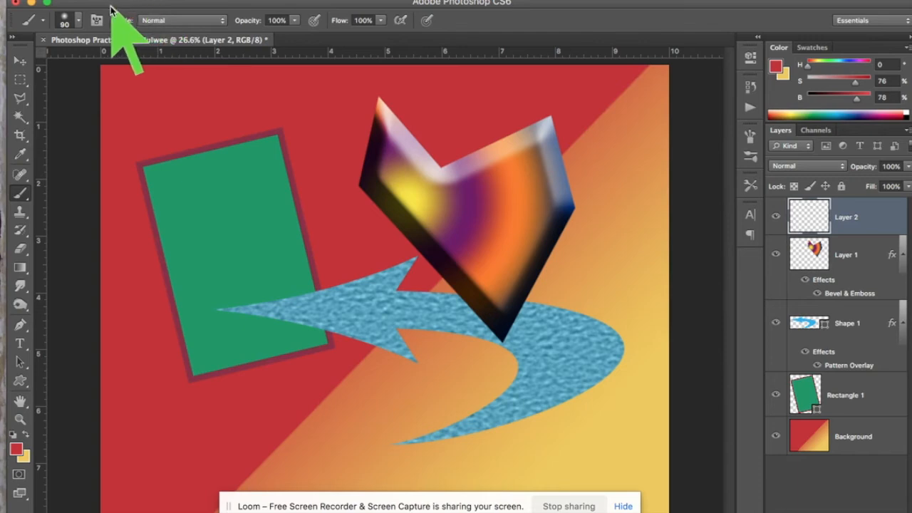
# - Set the foreground color to purple #b330c7 and paint a freehand squiggle on Layer 2 across the green rectangle and beveled shape
pyautogui.click(79, 26)
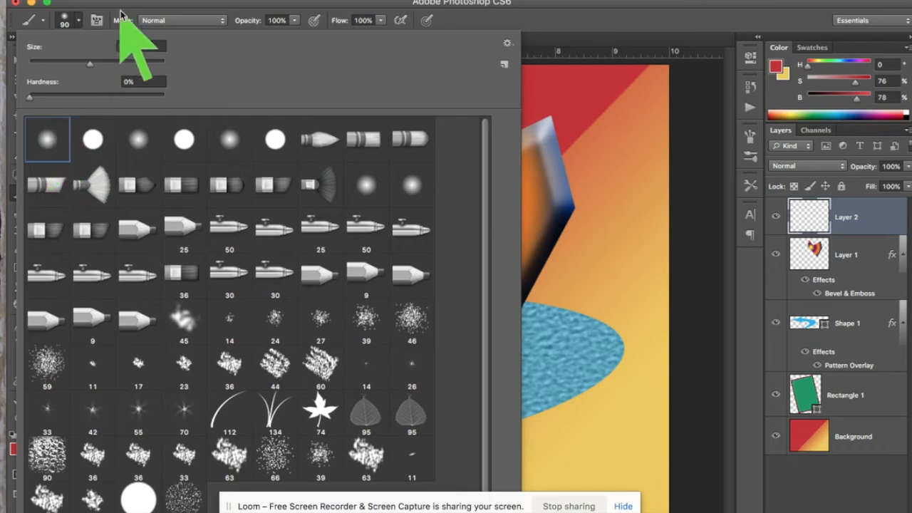
pyautogui.click(146, 4)
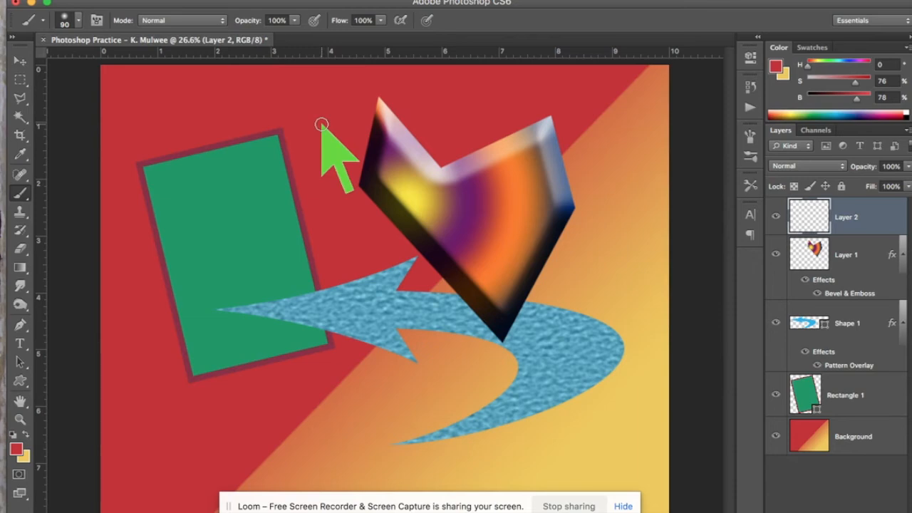
pyautogui.click(16, 449)
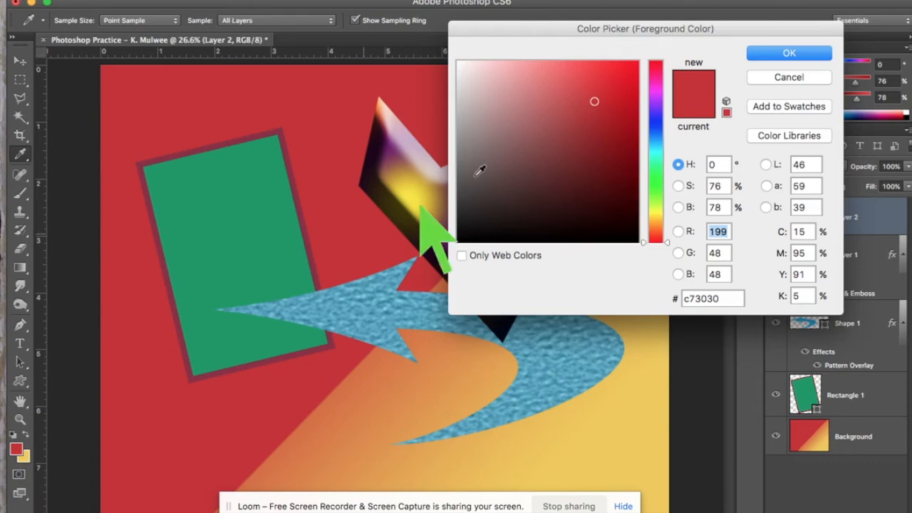
pyautogui.click(655, 146)
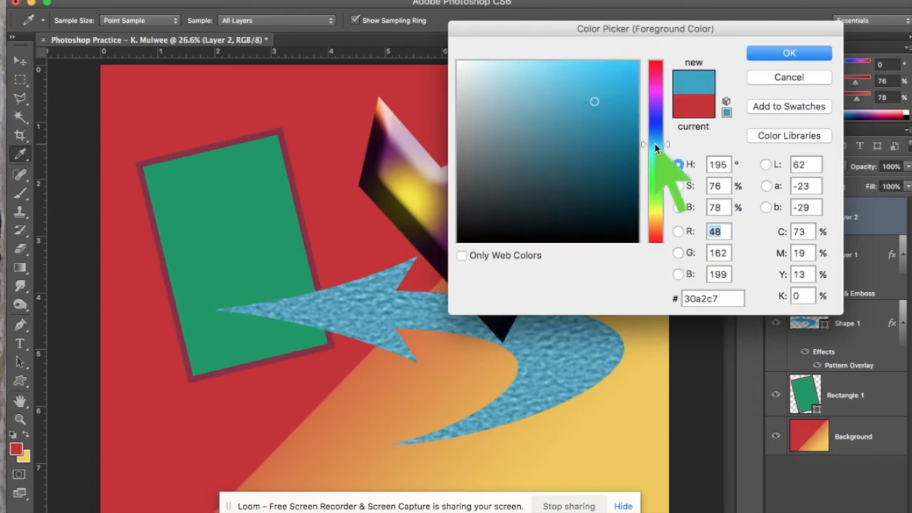
pyautogui.click(655, 94)
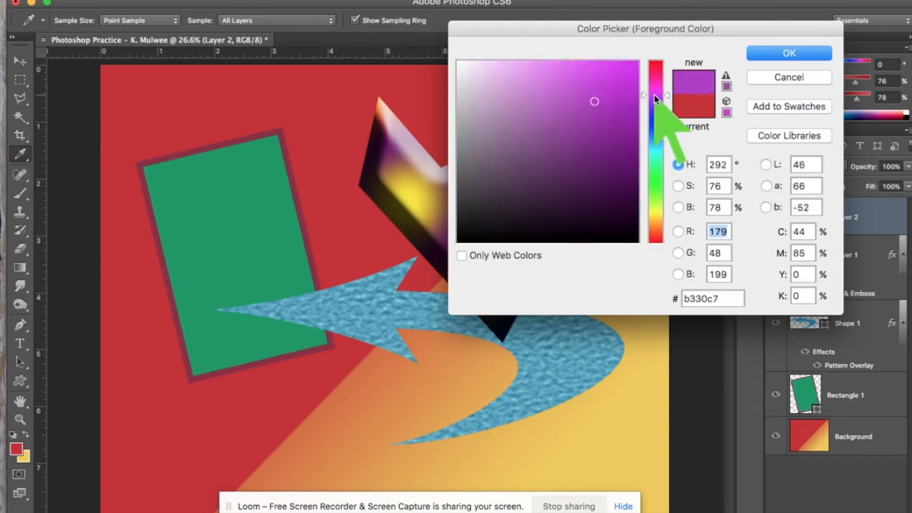
pyautogui.click(769, 53)
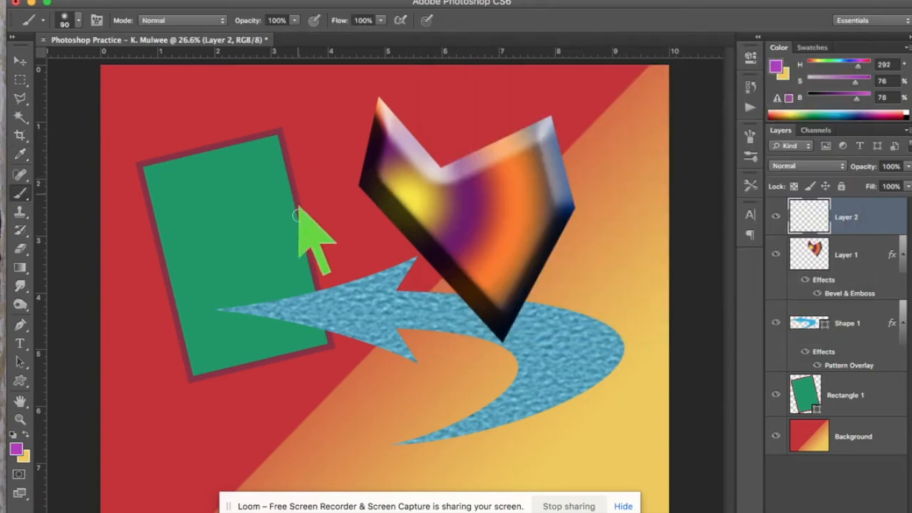
pyautogui.moveTo(251, 228)
pyautogui.mouseDown()
pyautogui.moveTo(214, 222)
pyautogui.moveTo(198, 200)
pyautogui.moveTo(203, 168)
pyautogui.moveTo(253, 189)
pyautogui.moveTo(263, 160)
pyautogui.moveTo(202, 129)
pyautogui.moveTo(258, 112)
pyautogui.moveTo(316, 203)
pyautogui.moveTo(332, 97)
pyautogui.moveTo(357, 112)
pyautogui.moveTo(360, 146)
pyautogui.moveTo(387, 191)
pyautogui.moveTo(413, 270)
pyautogui.mouseUp()
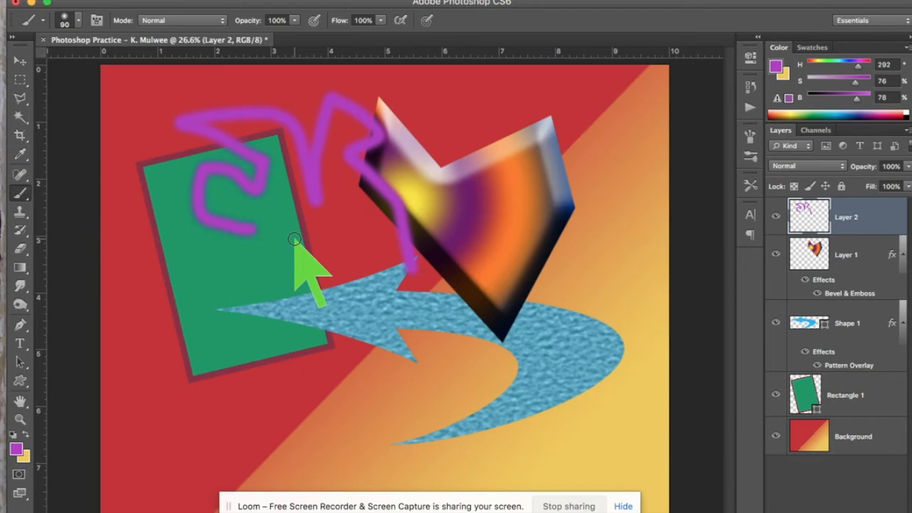
# - Set the soft round brush's size to 178 px
pyautogui.click(78, 21)
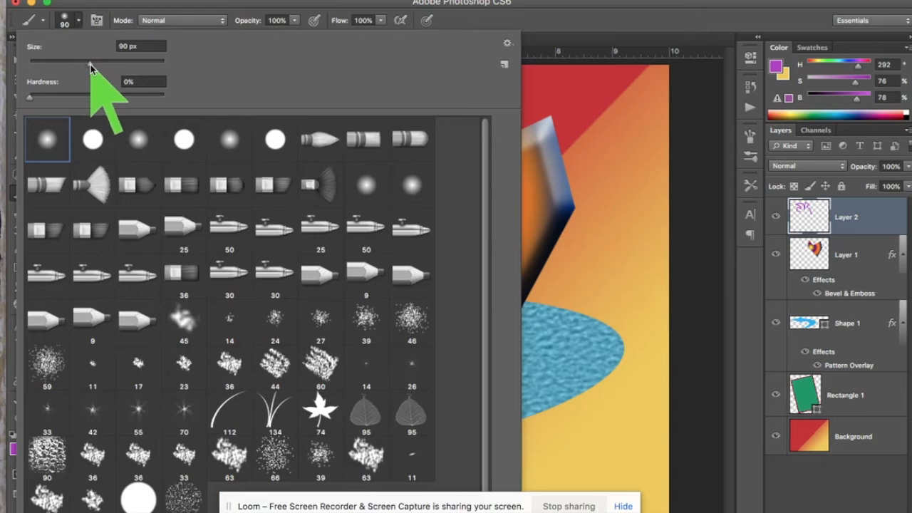
pyautogui.moveTo(90, 64)
pyautogui.mouseDown()
pyautogui.moveTo(117, 66)
pyautogui.moveTo(80, 64)
pyautogui.moveTo(124, 60)
pyautogui.mouseUp()
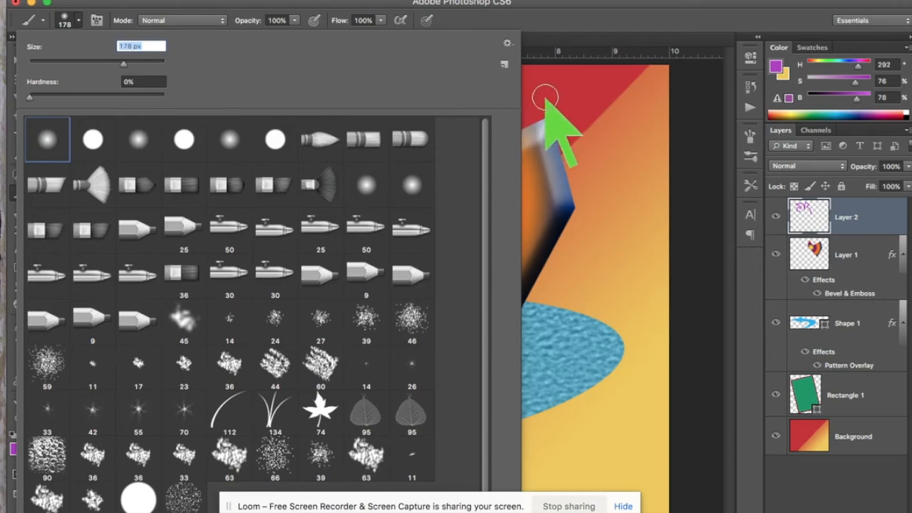
pyautogui.click(550, 22)
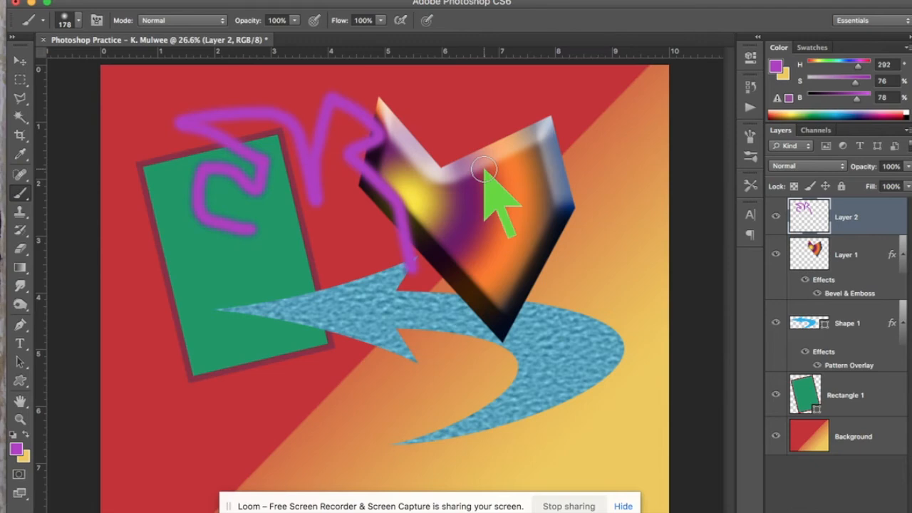
# - Shrink and enlarge the brush in steps, ending at a size of 700 px
pyautogui.press('[')
pyautogui.press('[')
pyautogui.press('[')
pyautogui.press('[')
pyautogui.press(']')
pyautogui.press(']')
pyautogui.press(']')
pyautogui.press(']')
pyautogui.press(']')
pyautogui.press(']')
pyautogui.press(']')
pyautogui.press(']')
pyautogui.press(']')
pyautogui.press(']')
pyautogui.press(']')
pyautogui.press(']')
pyautogui.press(']')
pyautogui.press(']')
pyautogui.press(']')
pyautogui.press(']')
pyautogui.press(']')
pyautogui.press('[')
pyautogui.press('[')
pyautogui.press('[')
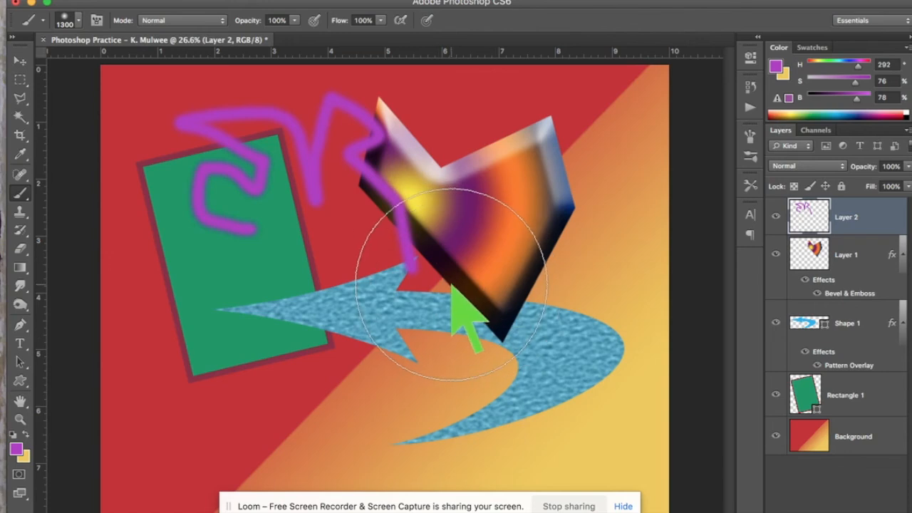
pyautogui.press('[')
pyautogui.press('[')
pyautogui.press('[')
pyautogui.press('[')
pyautogui.press('[')
pyautogui.press('[')
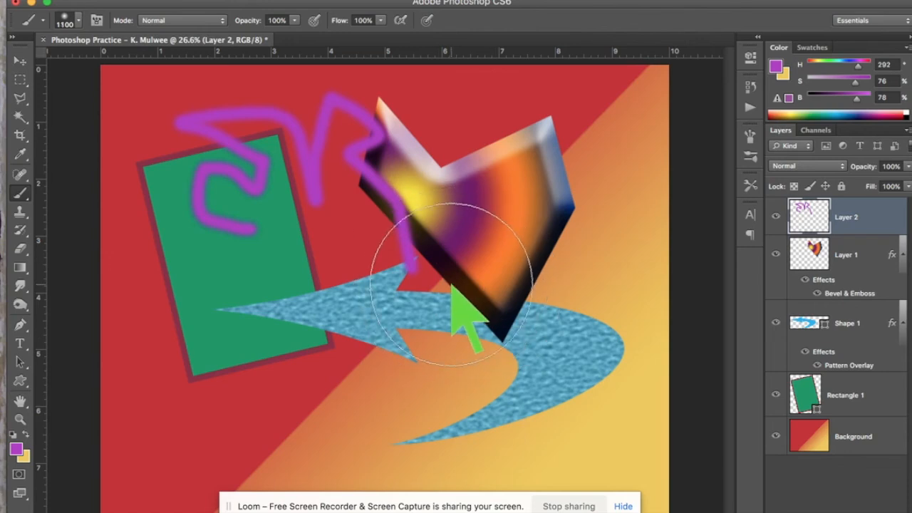
# - Paint a broad soft purple swath across the canvas's lower half on Layer 2, and move that layer between Shape 1 and Rectangle 1
pyautogui.moveTo(434, 432)
pyautogui.mouseDown()
pyautogui.moveTo(250, 416)
pyautogui.moveTo(287, 350)
pyautogui.moveTo(353, 396)
pyautogui.moveTo(403, 410)
pyautogui.moveTo(504, 323)
pyautogui.moveTo(557, 330)
pyautogui.moveTo(579, 367)
pyautogui.mouseUp()
pyautogui.moveTo(617, 271)
pyautogui.mouseDown()
pyautogui.moveTo(615, 286)
pyautogui.moveTo(617, 271)
pyautogui.mouseUp()
pyautogui.press('super+z')
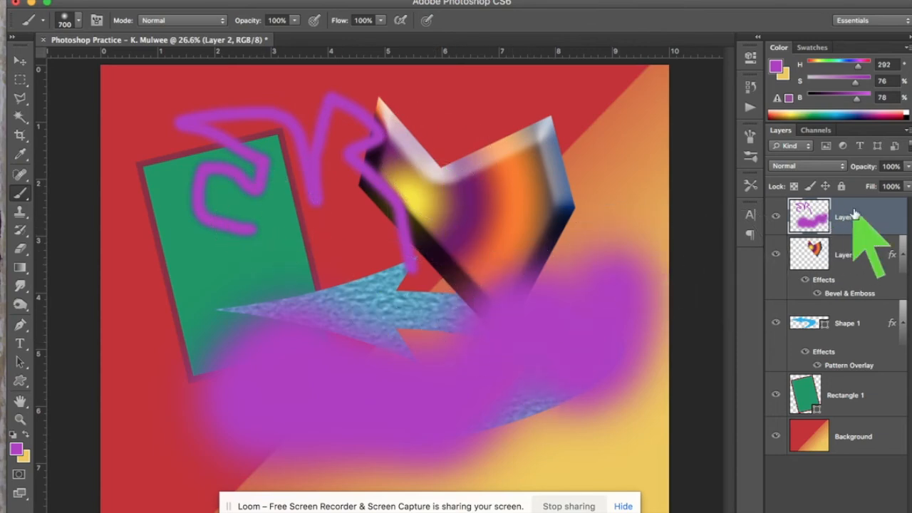
pyautogui.moveTo(847, 226); pyautogui.dragTo(854, 367)
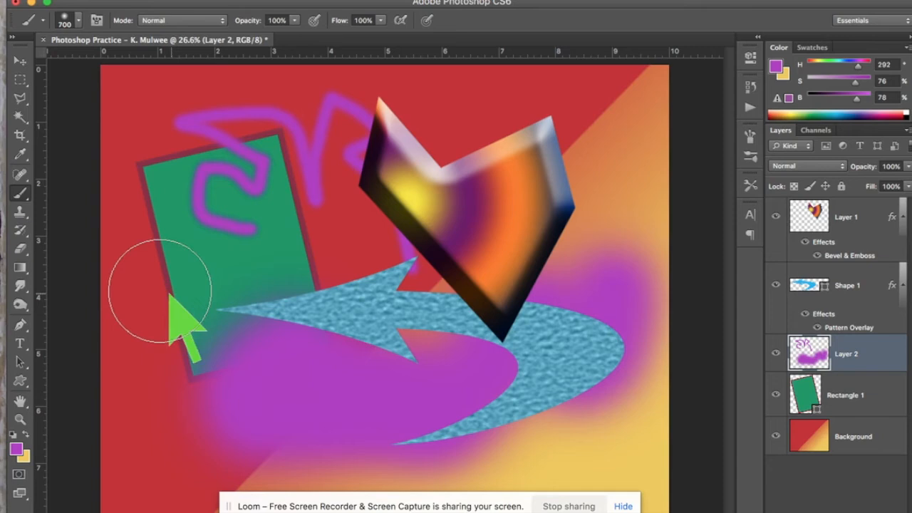
# - Erase curved streaks from Layer 2's large purple swath with the Eraser Tool in Block mode
pyautogui.click(22, 247)
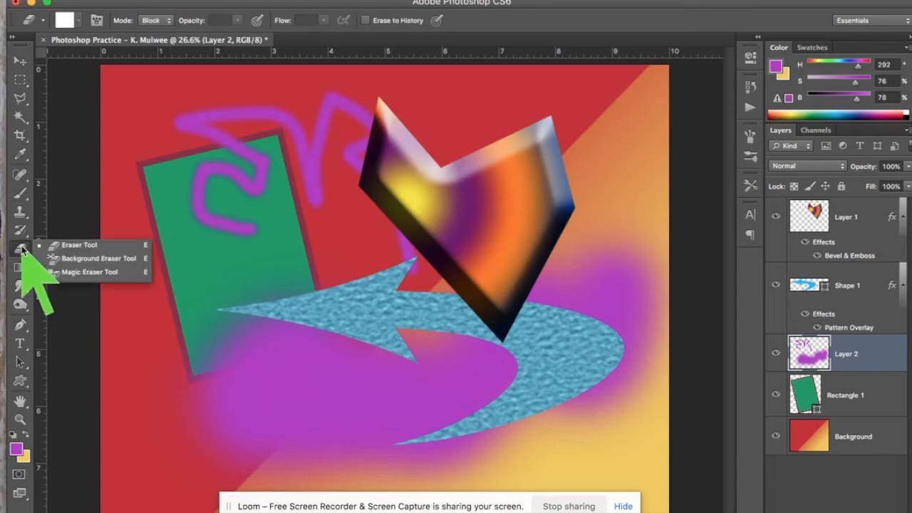
pyautogui.click(69, 244)
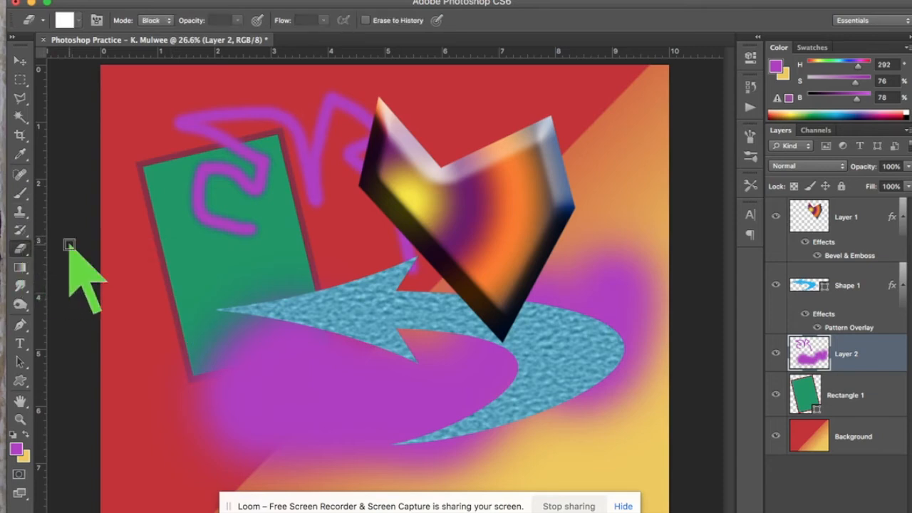
pyautogui.click(43, 24)
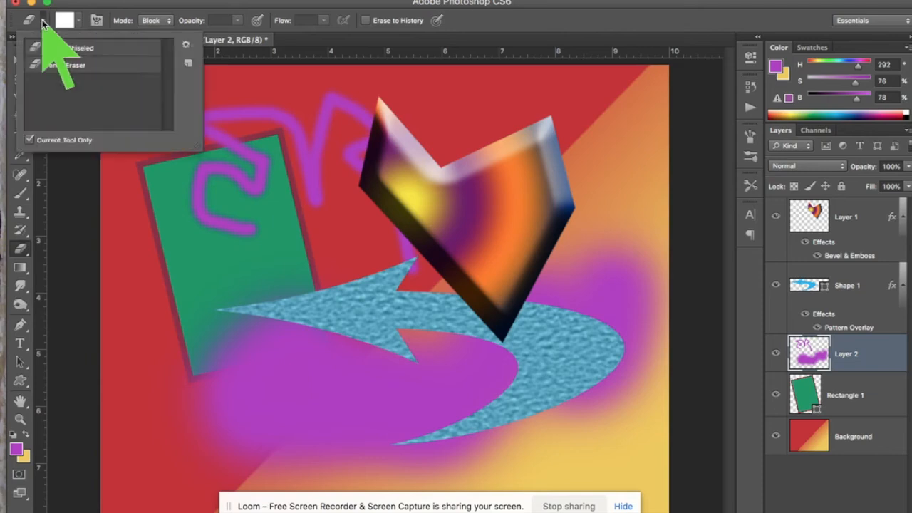
pyautogui.click(43, 23)
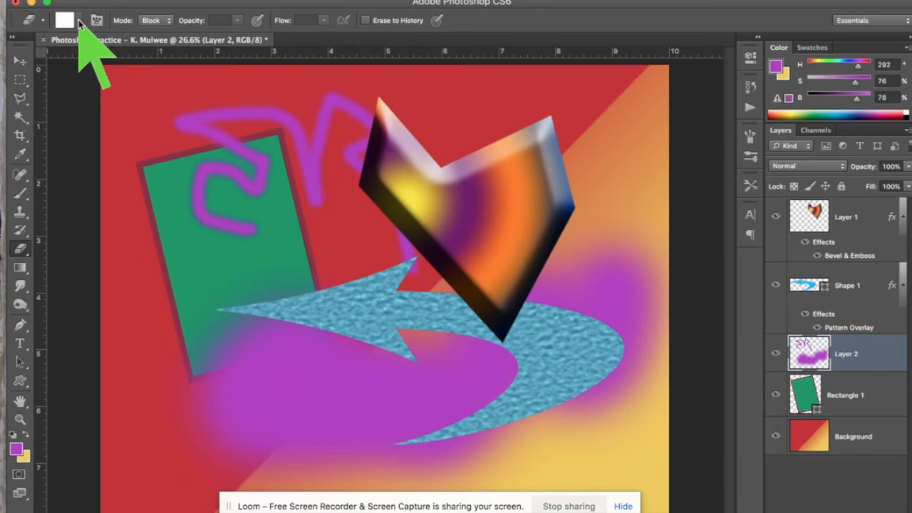
pyautogui.click(22, 249)
pyautogui.click(22, 252)
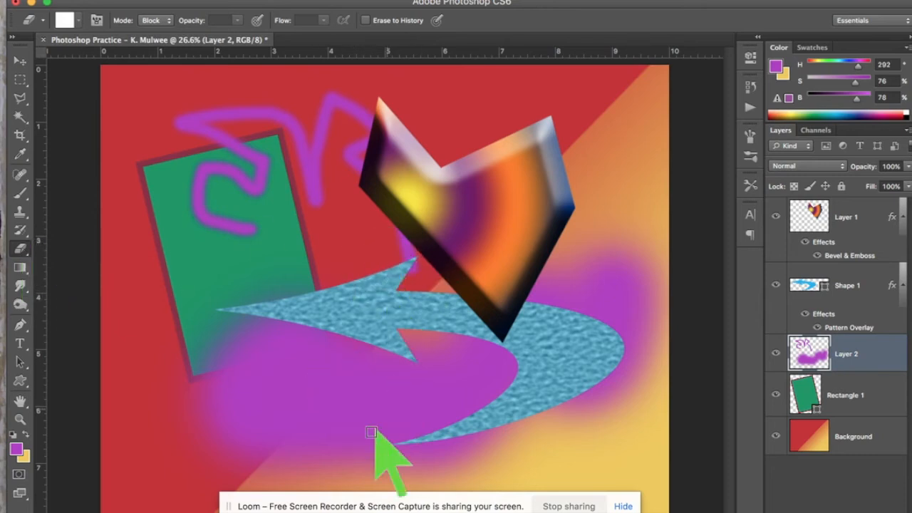
pyautogui.moveTo(349, 413)
pyautogui.mouseDown()
pyautogui.moveTo(366, 361)
pyautogui.moveTo(273, 340)
pyautogui.moveTo(254, 392)
pyautogui.moveTo(209, 405)
pyautogui.moveTo(218, 359)
pyautogui.mouseUp()
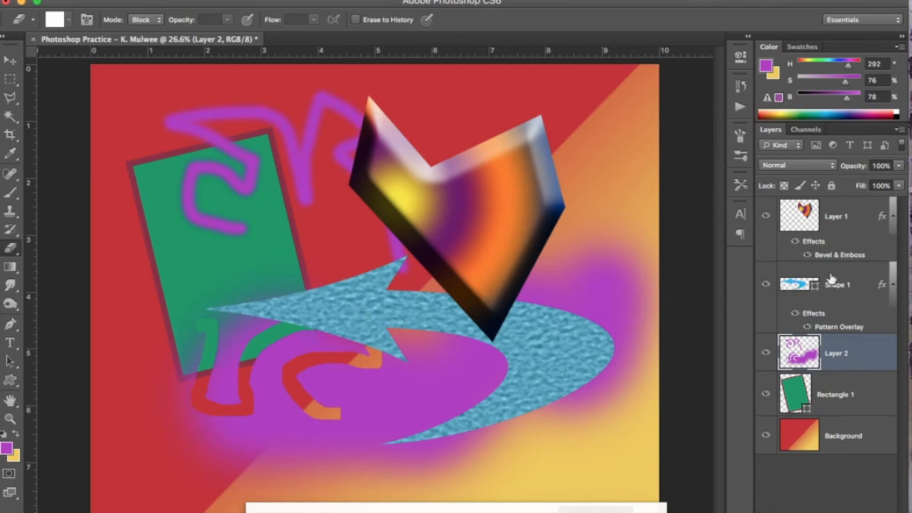
# - Turn on Drop Shadow in Shape 1's layer style and show its settings
pyautogui.click(852, 281)
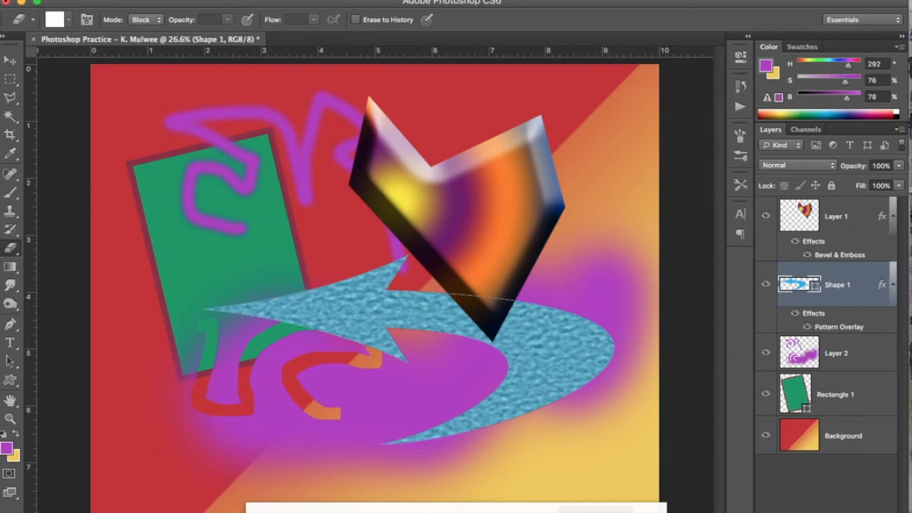
pyautogui.click(789, 512)
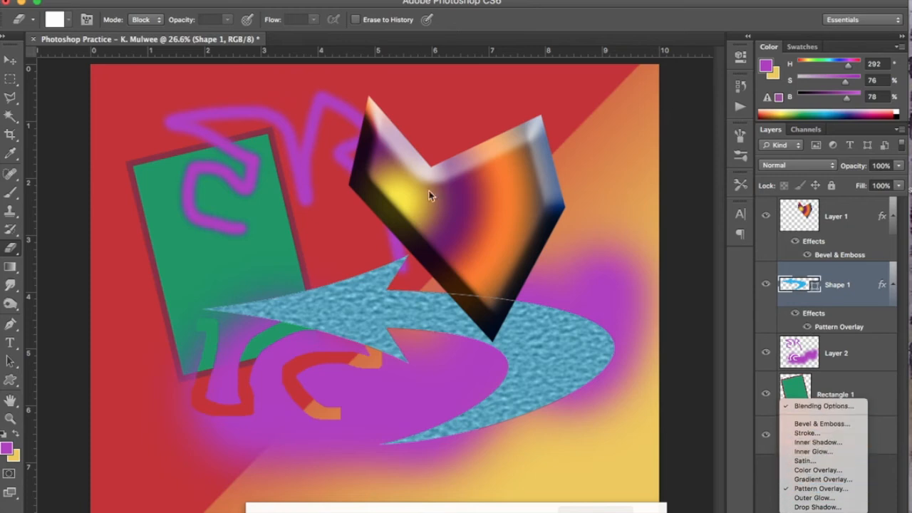
pyautogui.click(238, 2)
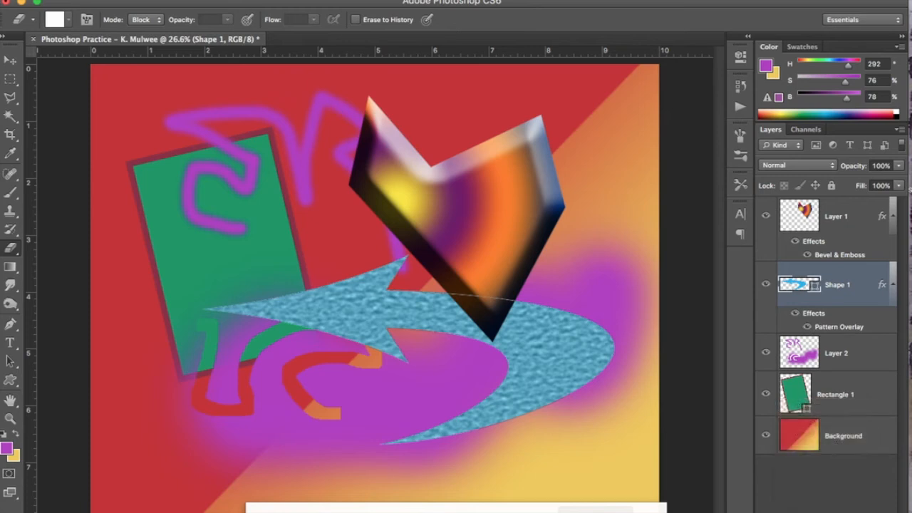
pyautogui.click(217, 0)
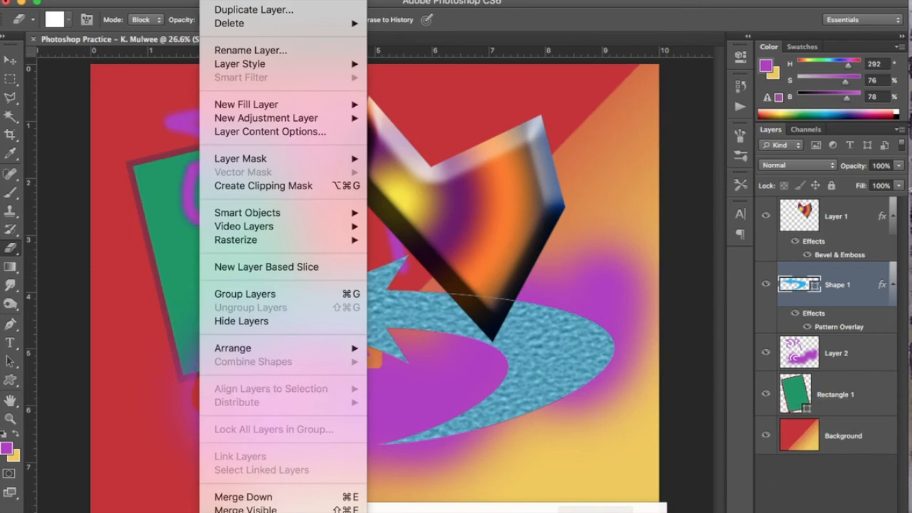
pyautogui.moveTo(230, 63)
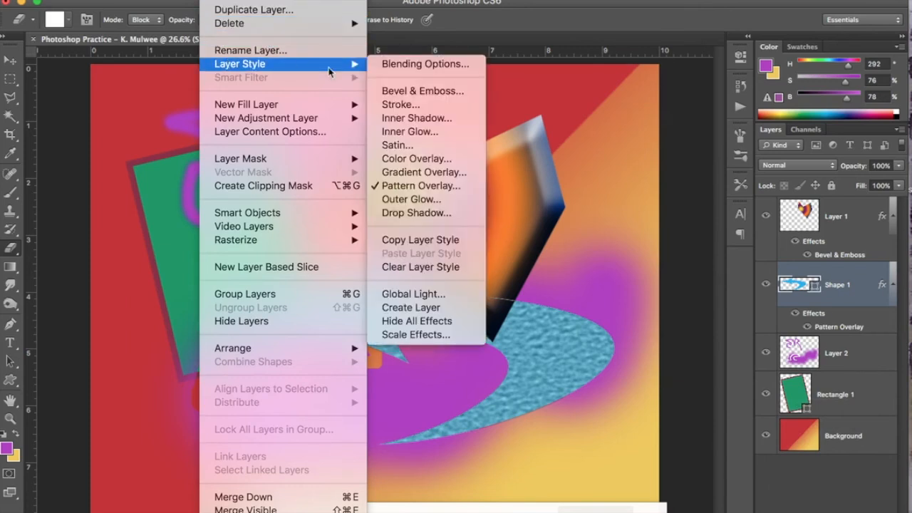
pyautogui.click(400, 65)
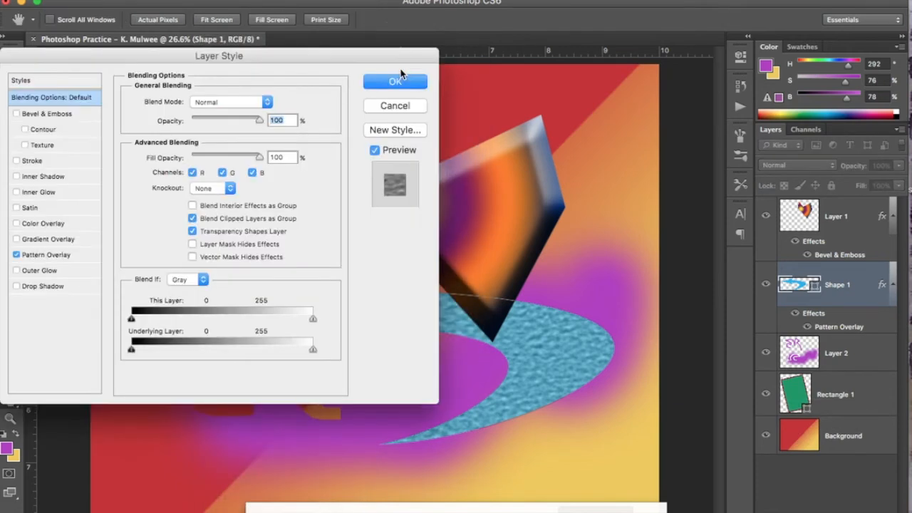
pyautogui.moveTo(311, 57); pyautogui.dragTo(777, 68)
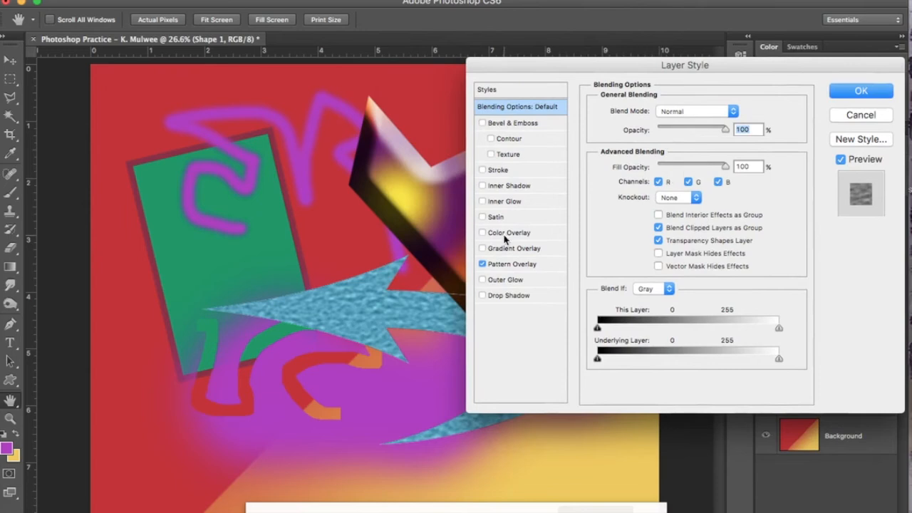
pyautogui.click(483, 295)
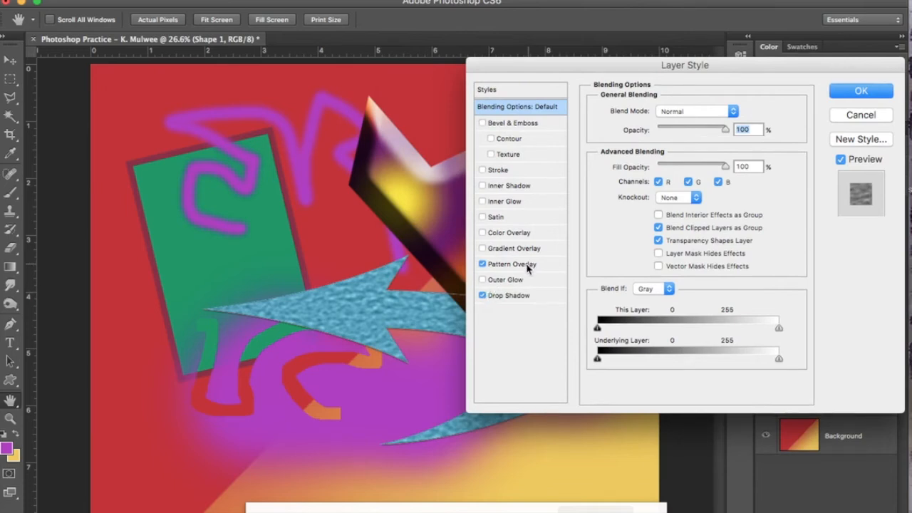
pyautogui.click(521, 296)
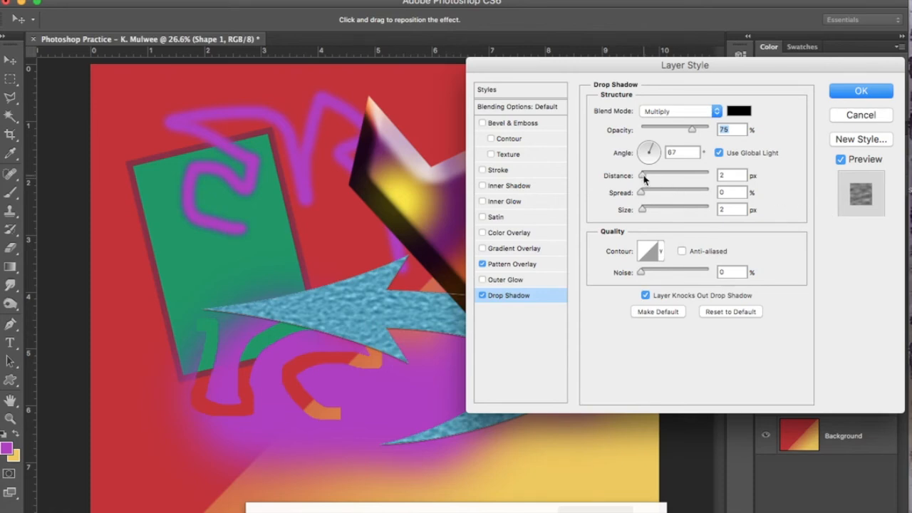
# - Set Shape 1's drop shadow distance to 83 px, spread to 60% and size to 35 px
pyautogui.moveTo(643, 176); pyautogui.dragTo(689, 175)
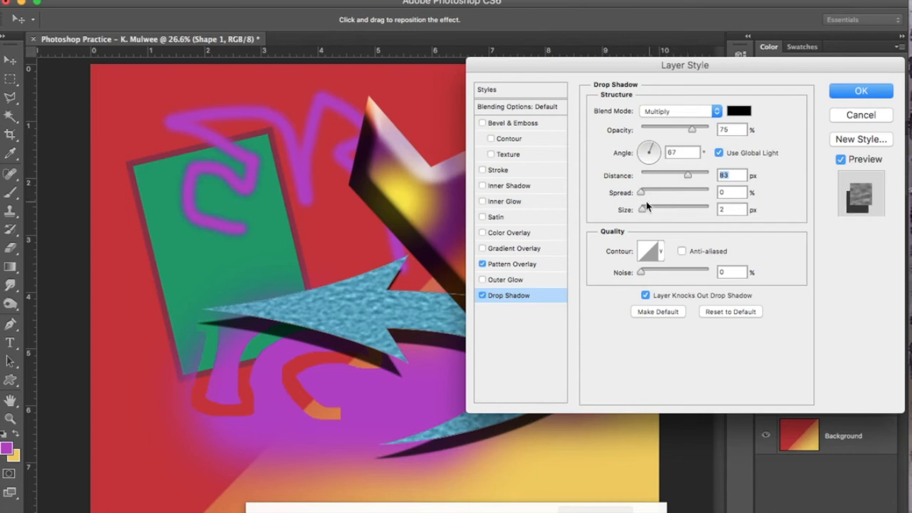
pyautogui.moveTo(640, 197); pyautogui.dragTo(658, 197)
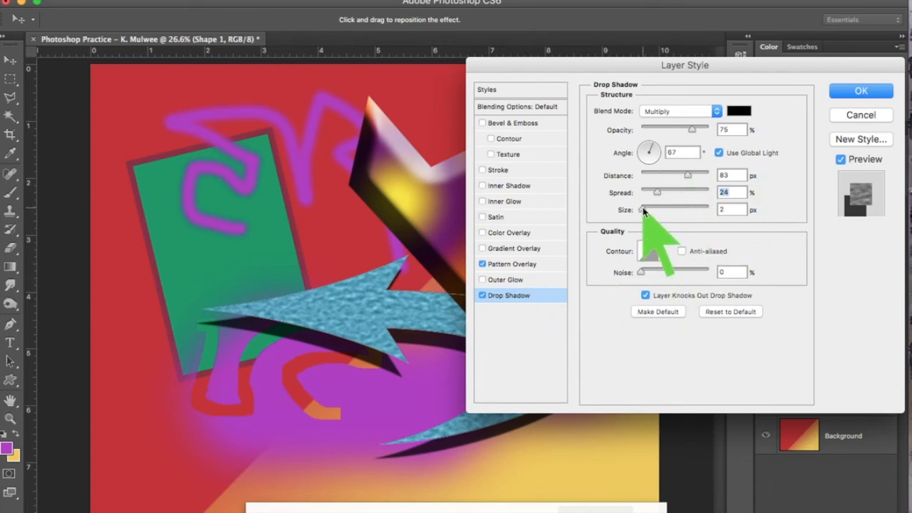
pyautogui.moveTo(657, 198); pyautogui.dragTo(682, 197)
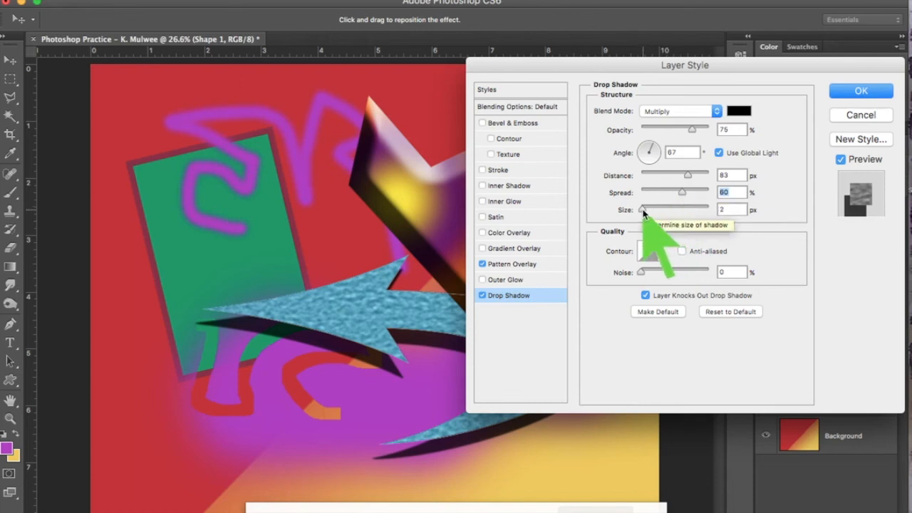
pyautogui.moveTo(643, 211); pyautogui.dragTo(668, 214)
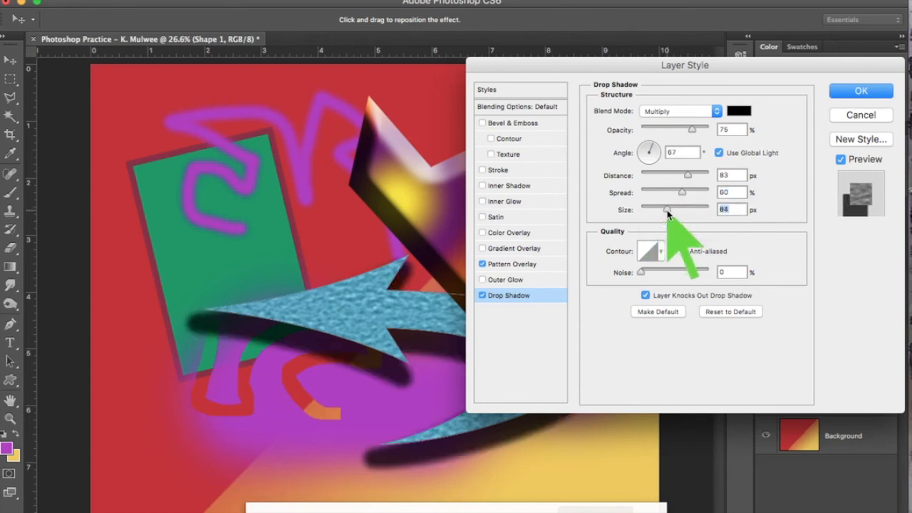
pyautogui.moveTo(667, 212); pyautogui.dragTo(655, 212)
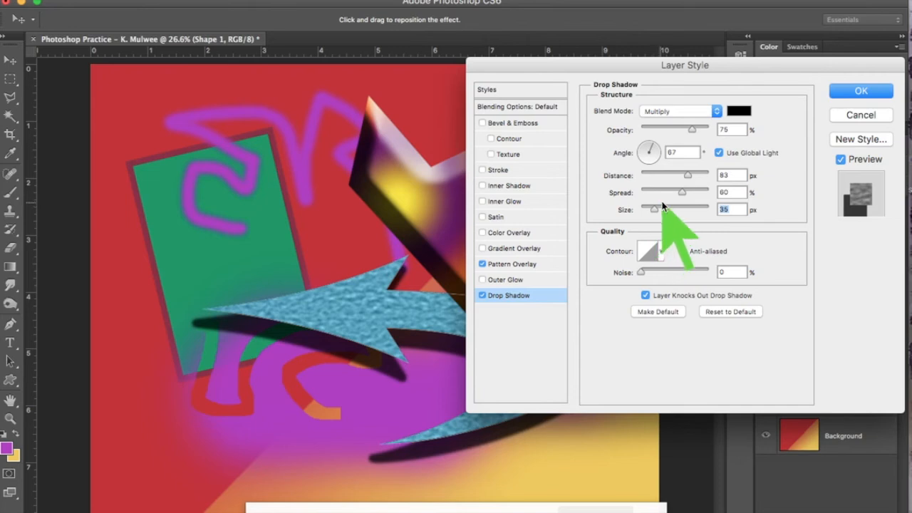
pyautogui.moveTo(682, 194); pyautogui.dragTo(682, 193)
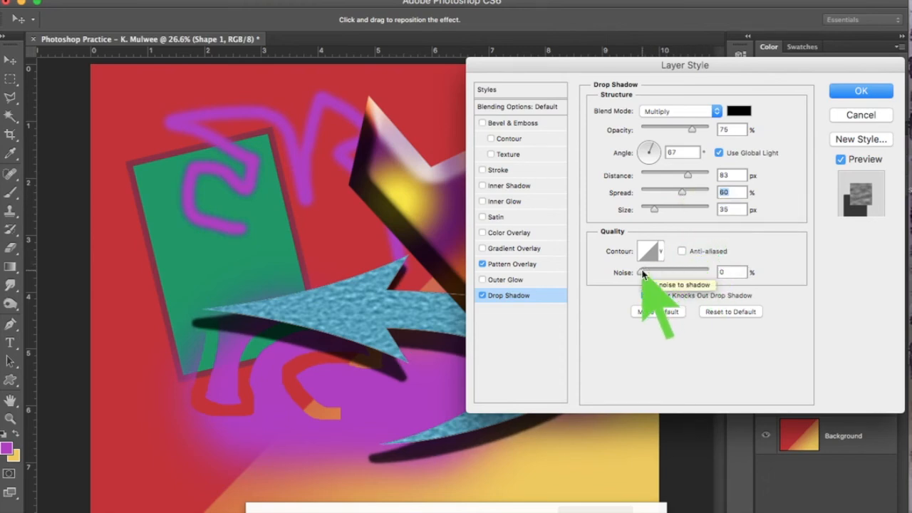
# - Set Shape 1's drop shadow to 42% noise, 43% opacity, 137 px distance and 32 px size
pyautogui.moveTo(642, 272); pyautogui.dragTo(663, 272)
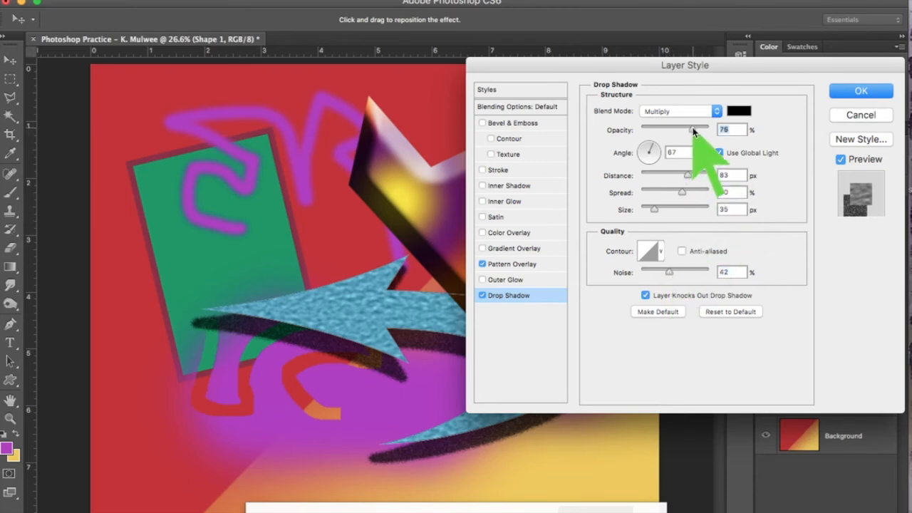
pyautogui.moveTo(691, 130); pyautogui.dragTo(678, 133)
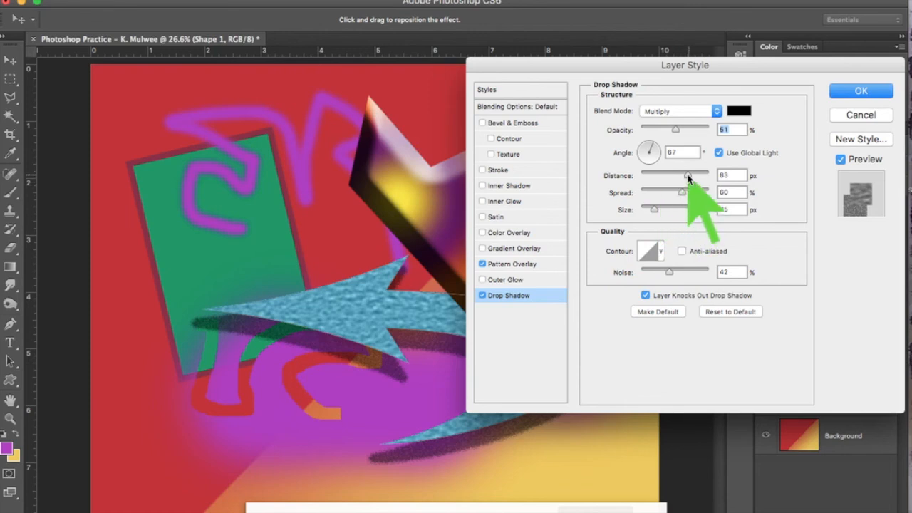
pyautogui.moveTo(689, 176); pyautogui.dragTo(690, 177)
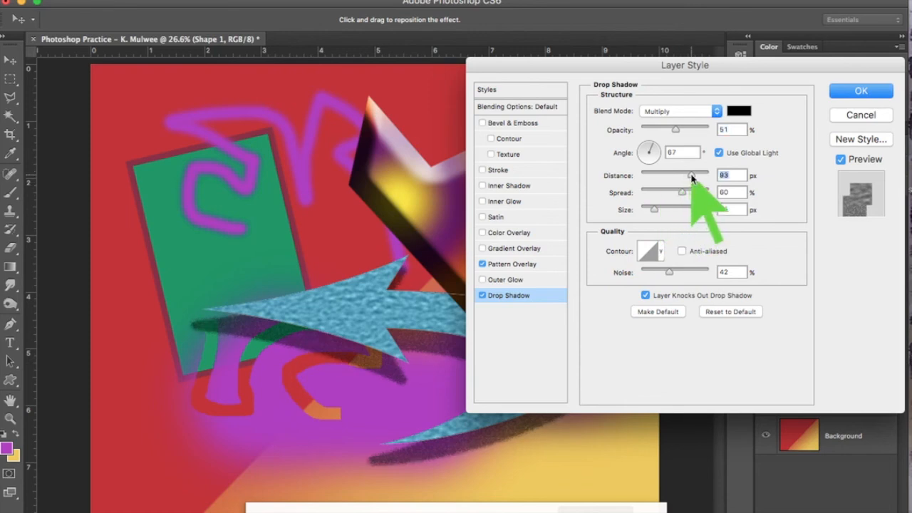
pyautogui.moveTo(691, 177); pyautogui.dragTo(704, 179)
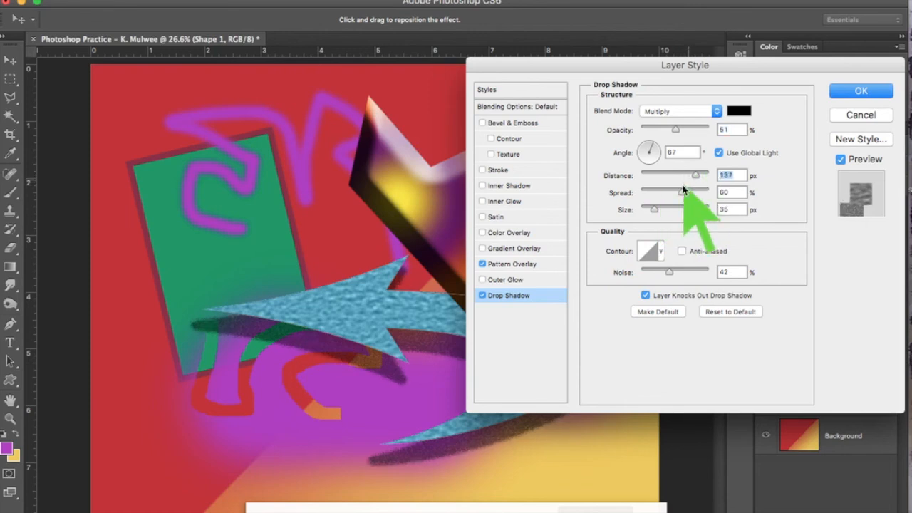
pyautogui.moveTo(655, 212); pyautogui.dragTo(660, 213)
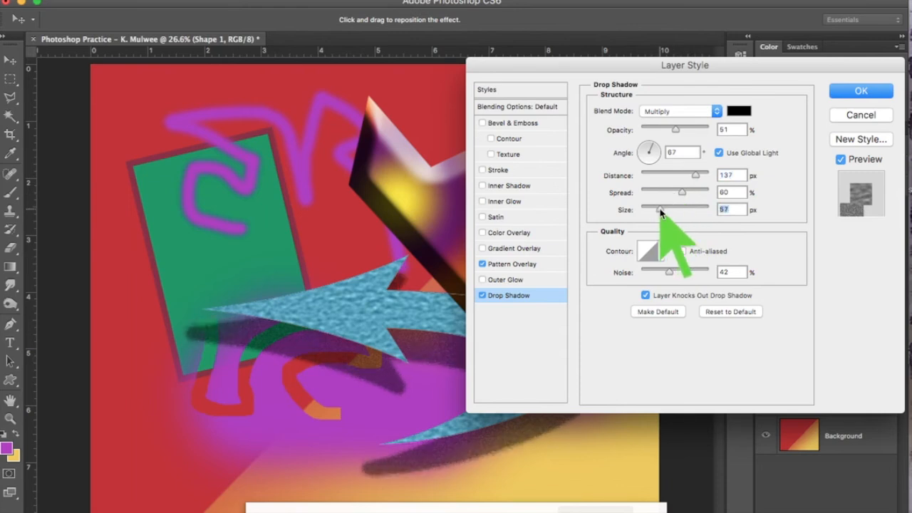
pyautogui.moveTo(661, 212); pyautogui.dragTo(655, 212)
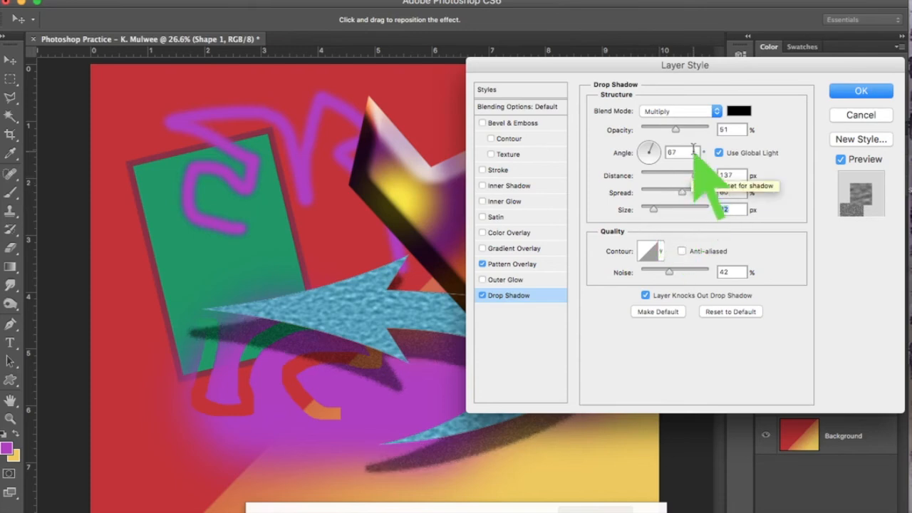
pyautogui.moveTo(676, 131); pyautogui.dragTo(667, 131)
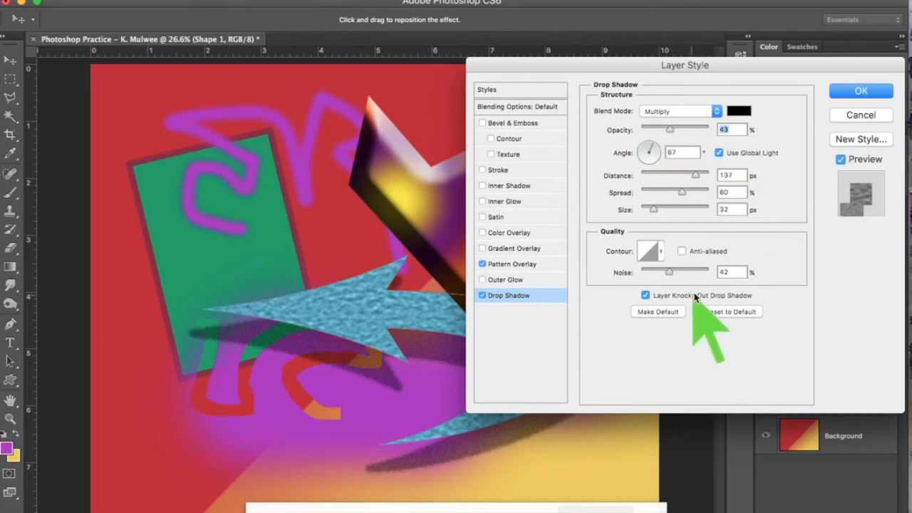
# - Try several contour presets for the drop shadow, return to the linear one, and apply the layer style
pyautogui.click(662, 256)
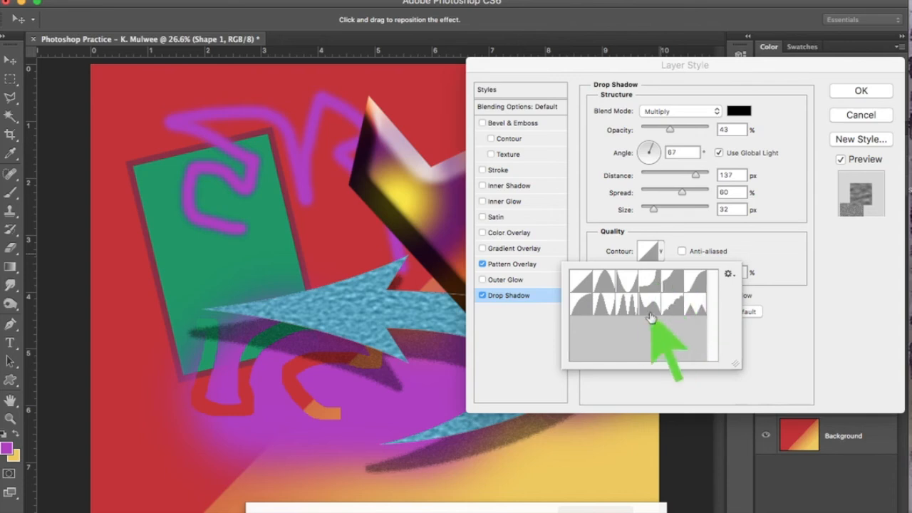
pyautogui.click(672, 289)
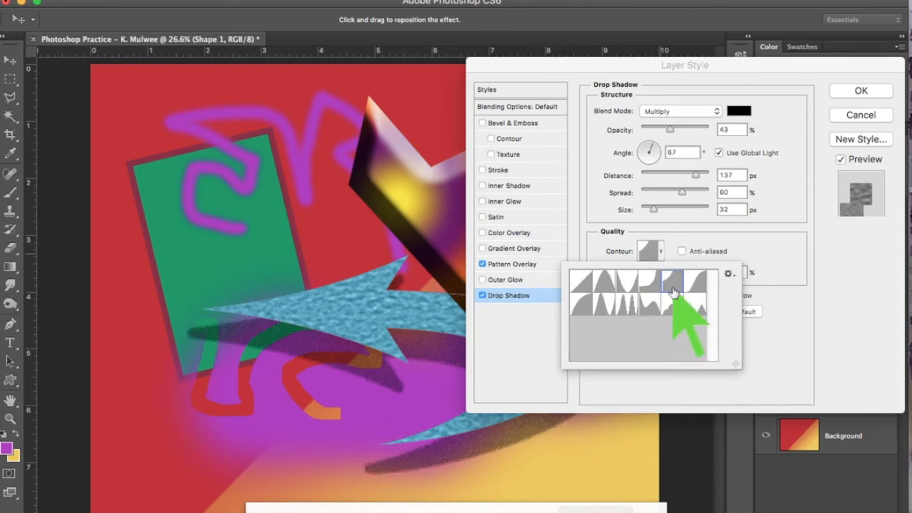
pyautogui.click(693, 284)
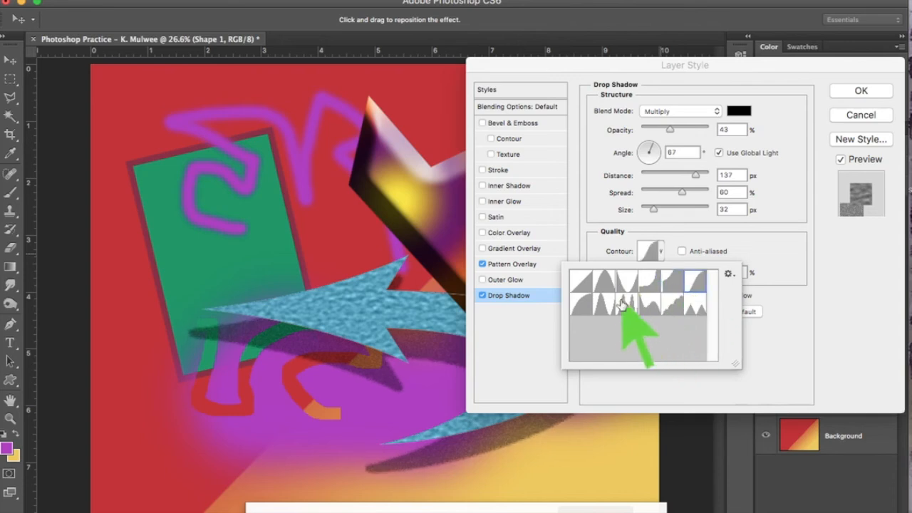
pyautogui.click(603, 304)
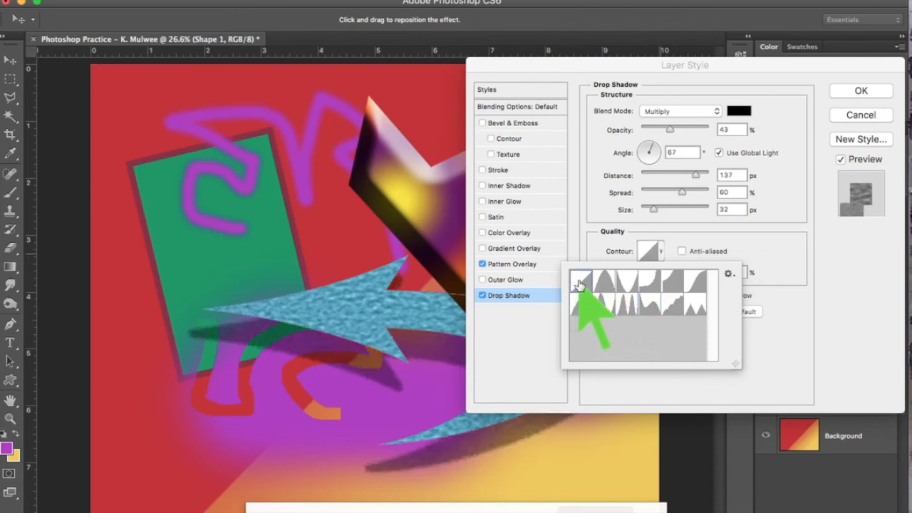
pyautogui.click(769, 257)
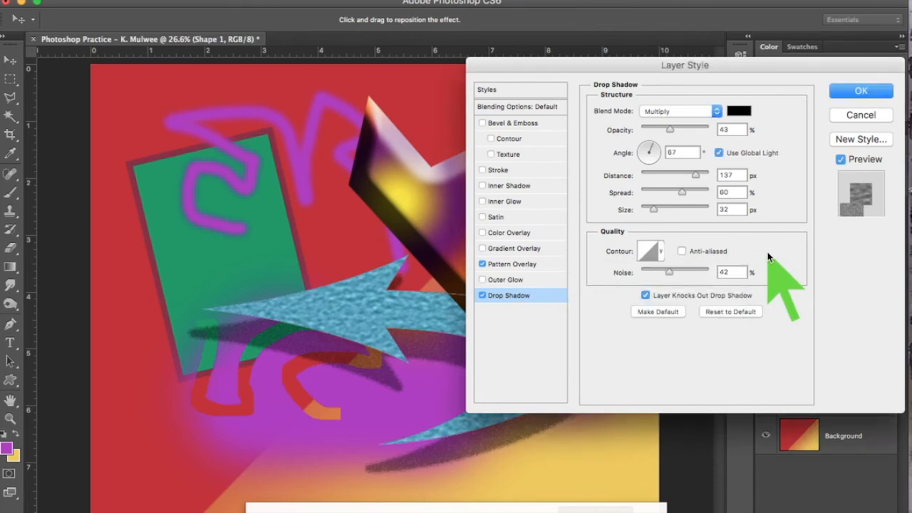
pyautogui.click(861, 91)
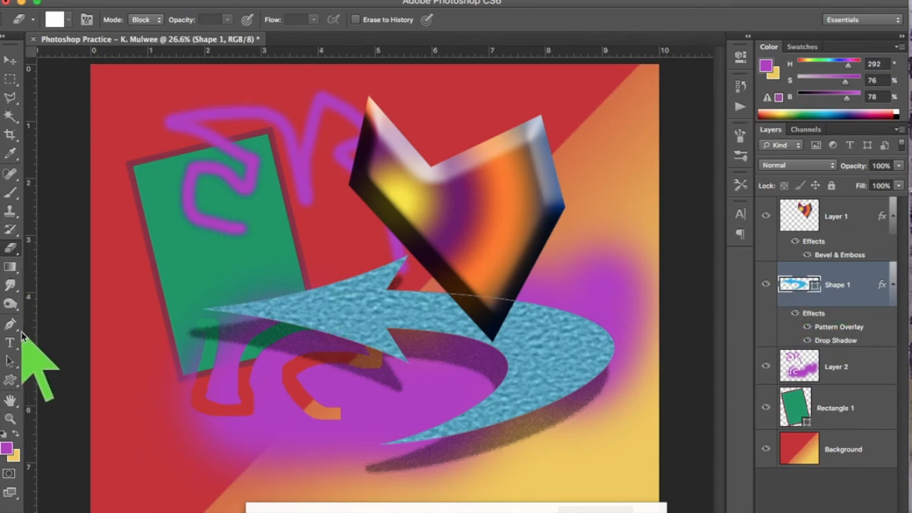
# - Try to erase part of Shape 1 with the Eraser Tool, and decline rasterizing the shape
pyautogui.click(10, 380)
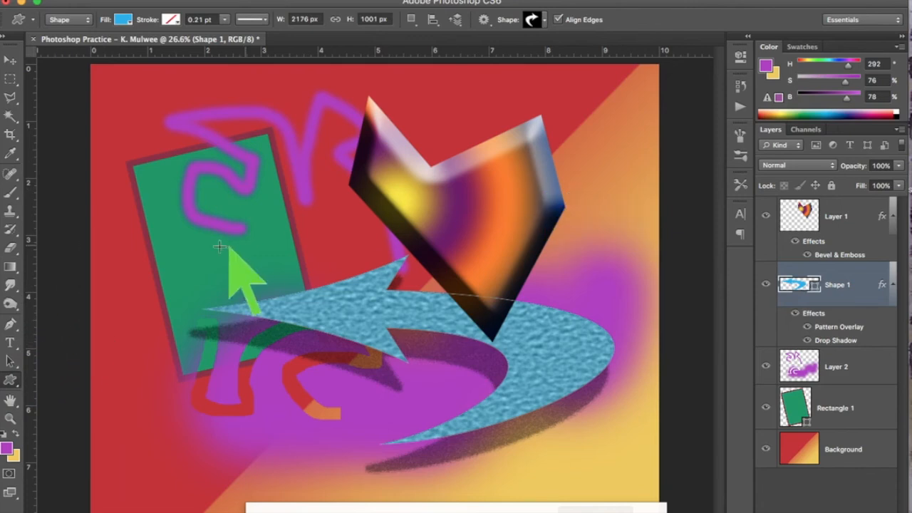
pyautogui.click(9, 246)
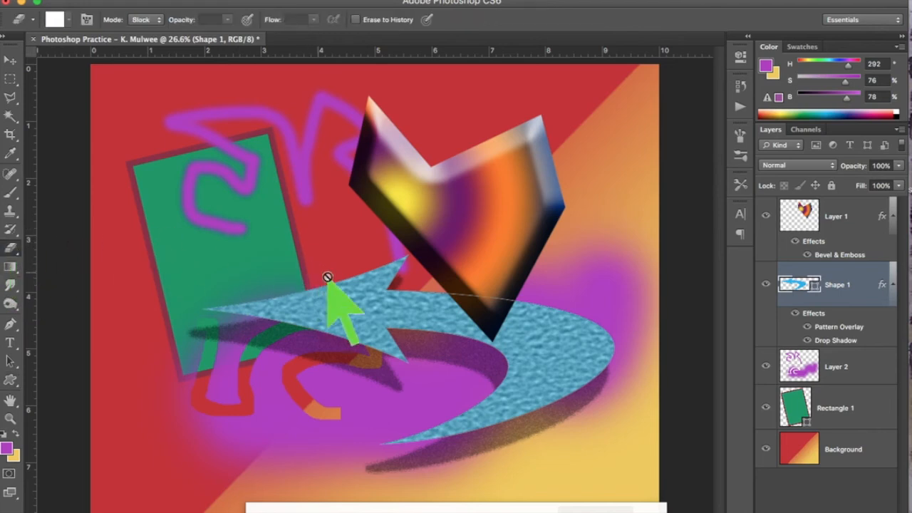
pyautogui.click(399, 322)
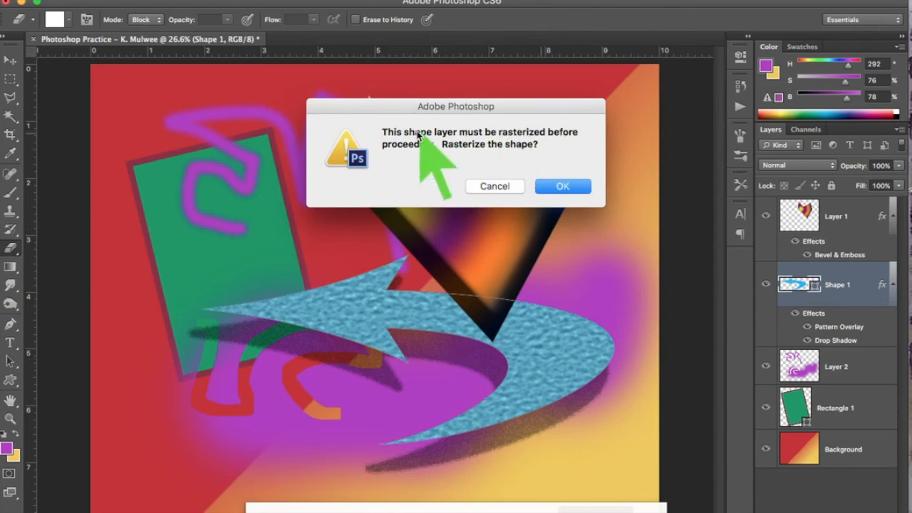
pyautogui.click(494, 186)
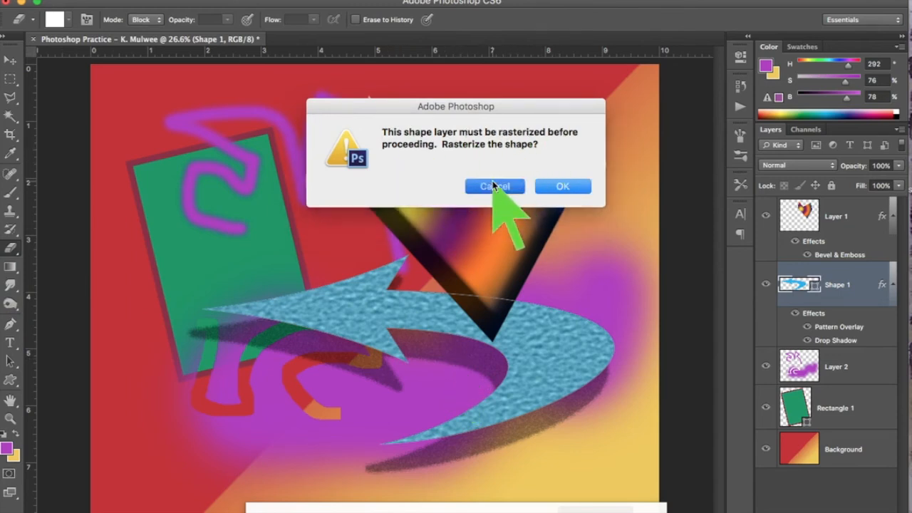
pyautogui.click(563, 188)
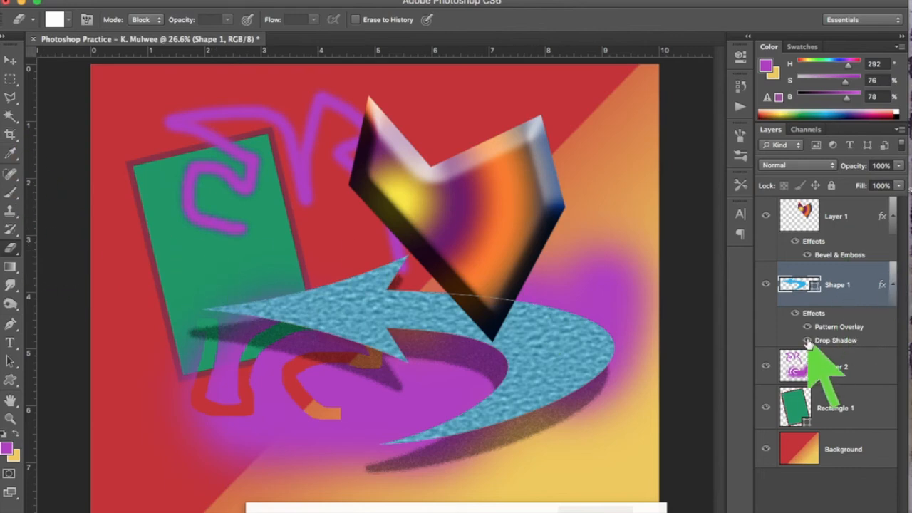
# - Try the Eraser Tool on the Rectangle 1 layer as well, and decline rasterizing it
pyautogui.click(843, 398)
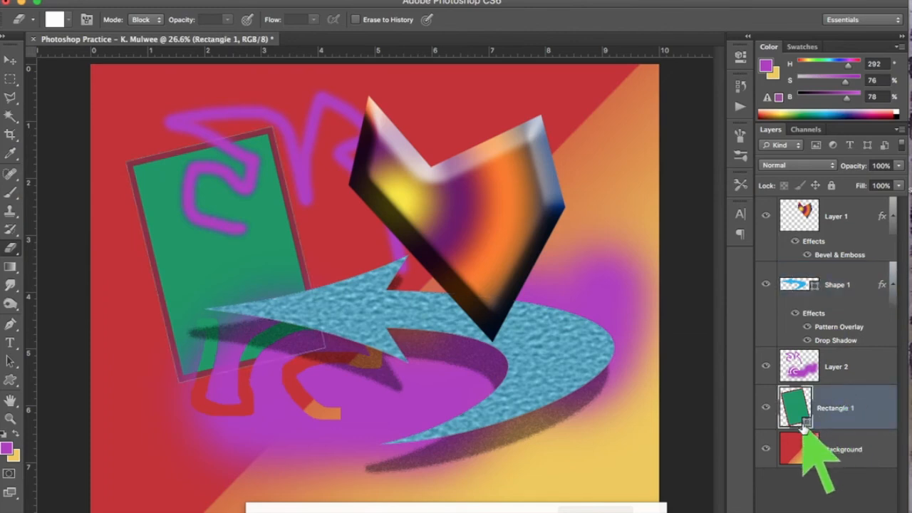
pyautogui.click(332, 318)
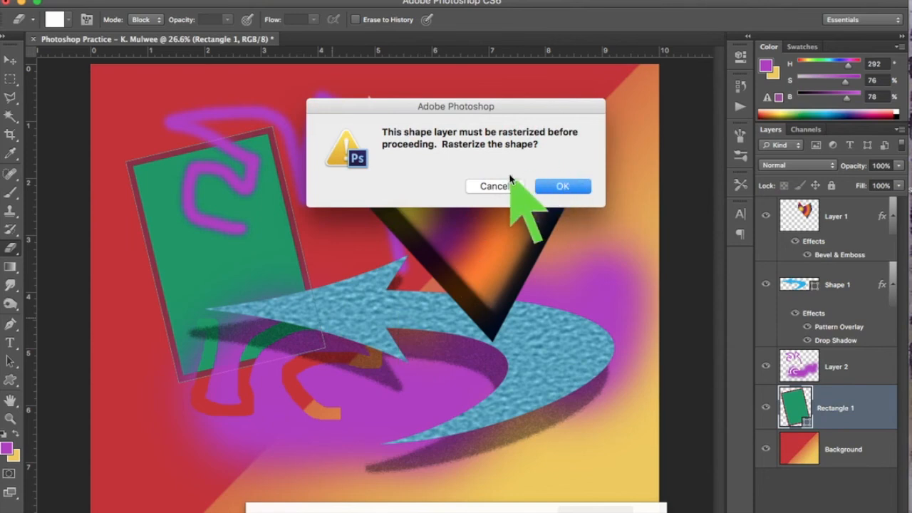
pyautogui.click(501, 186)
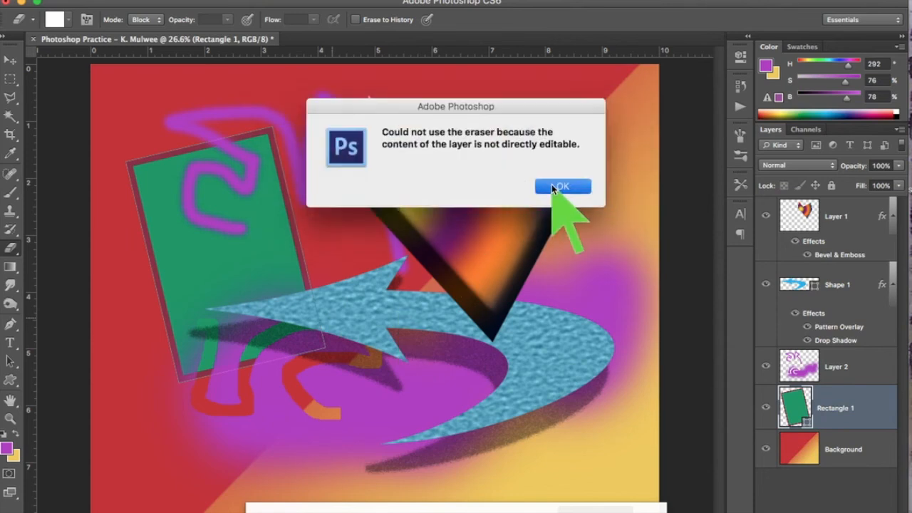
pyautogui.click(560, 186)
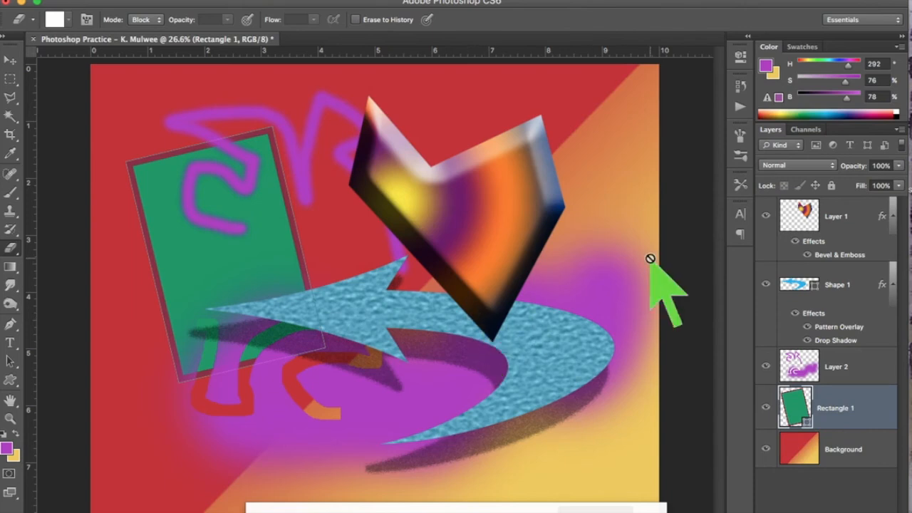
# - Rasterize the Shape 1 layer
pyautogui.click(849, 277)
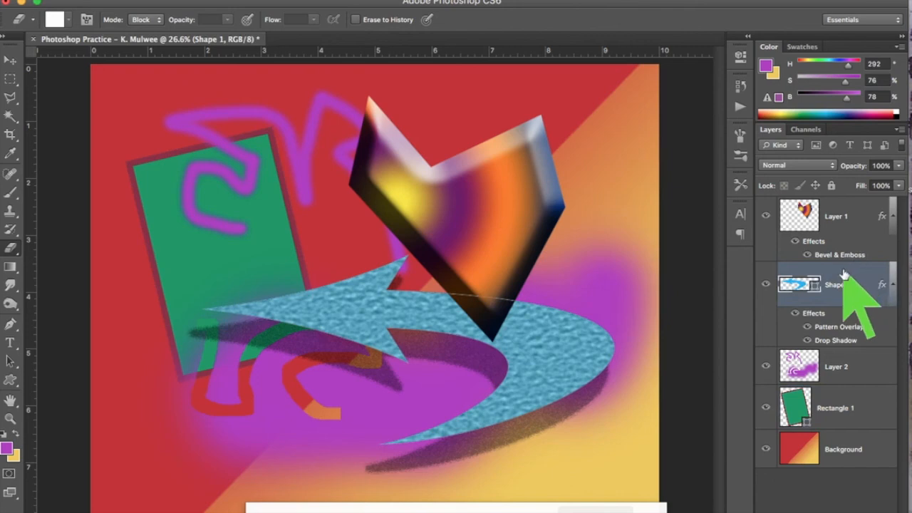
pyautogui.rightClick(845, 275)
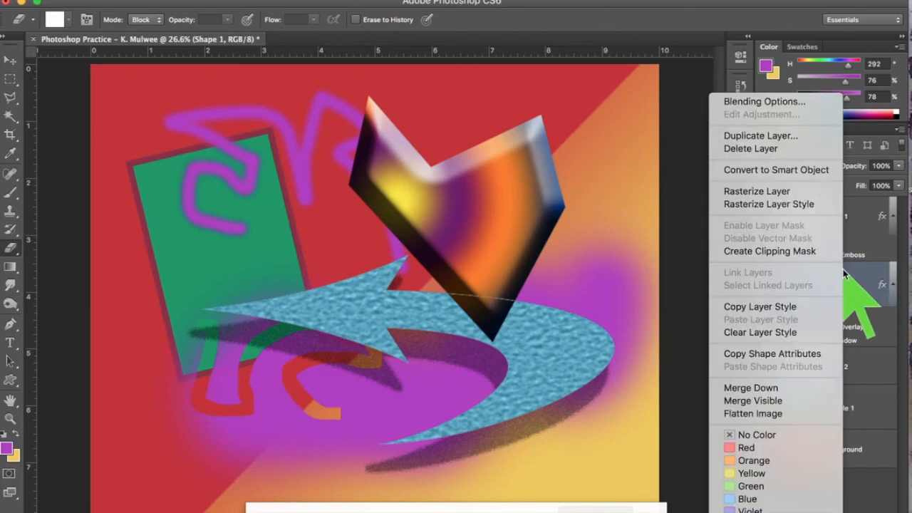
pyautogui.click(775, 193)
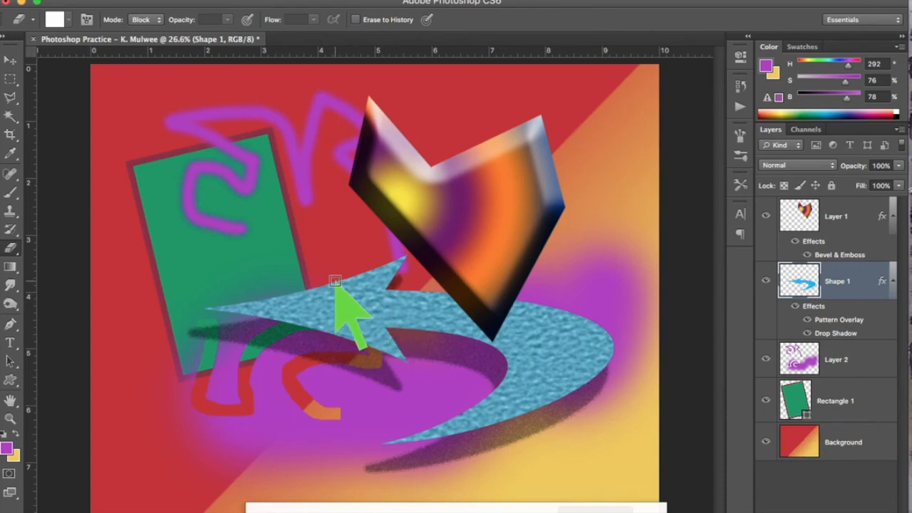
# - Erase a winding streak across the neck of Shape 1's arrowhead, and undo both the erasing and the rasterizing
pyautogui.moveTo(335, 281)
pyautogui.mouseDown()
pyautogui.moveTo(389, 334)
pyautogui.moveTo(415, 304)
pyautogui.moveTo(442, 318)
pyautogui.mouseUp()
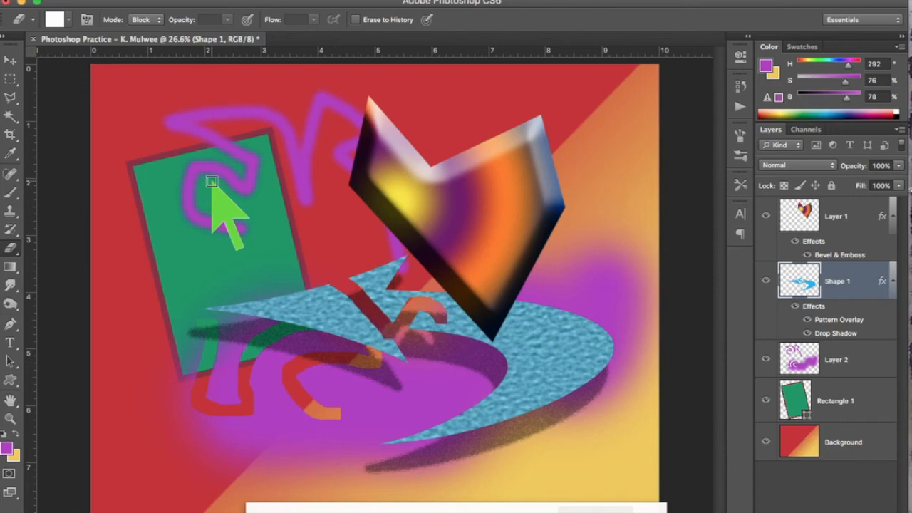
pyautogui.press('super+z')
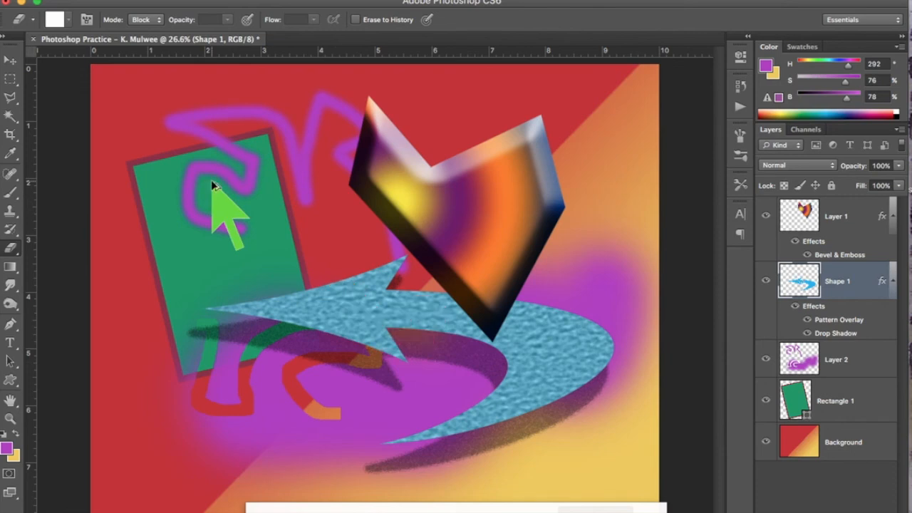
pyautogui.press('super+z')
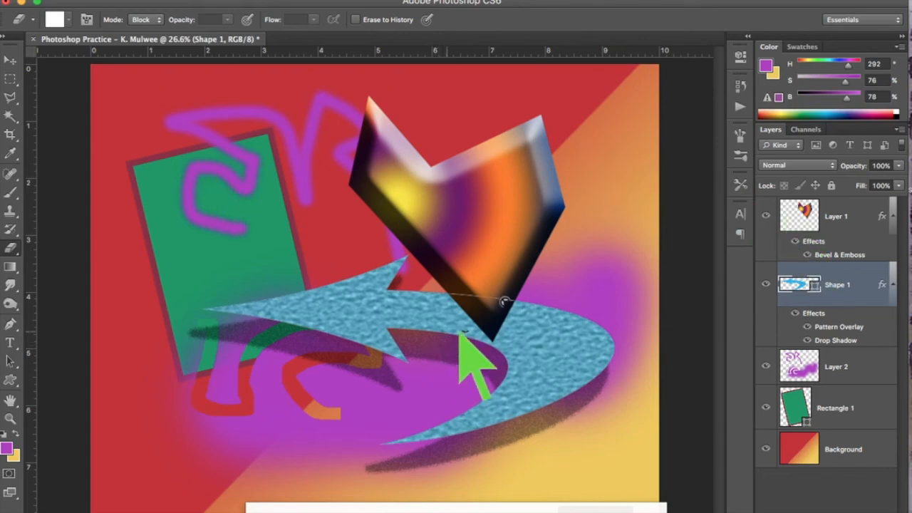
# - Select Layer 1 and open Save As for the practice document
pyautogui.click(850, 237)
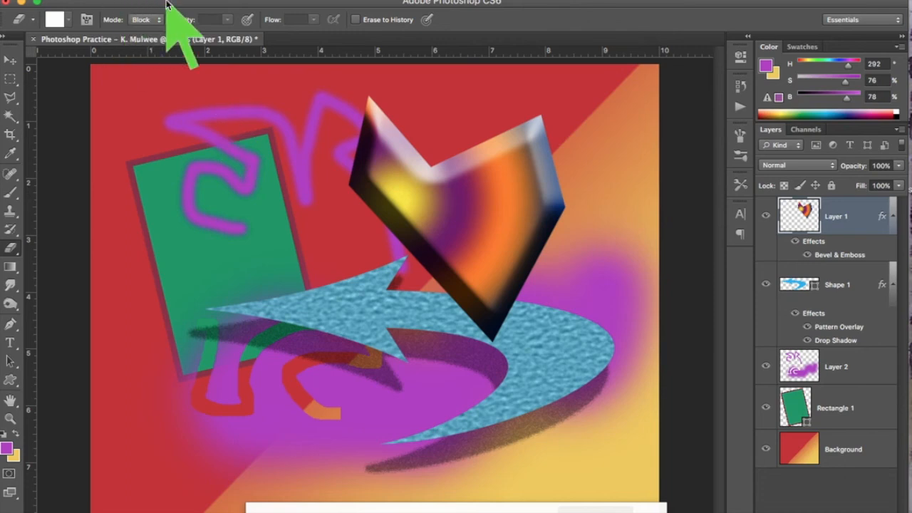
pyautogui.click(117, 0)
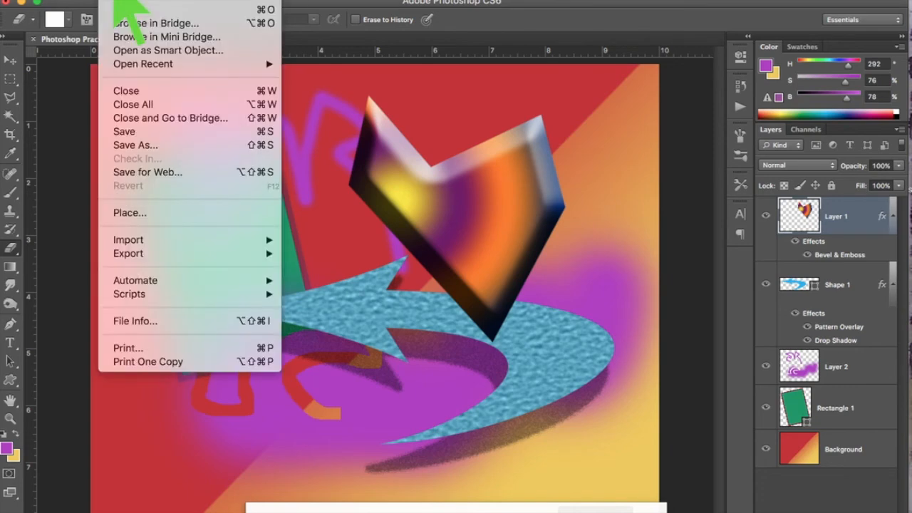
pyautogui.click(119, 146)
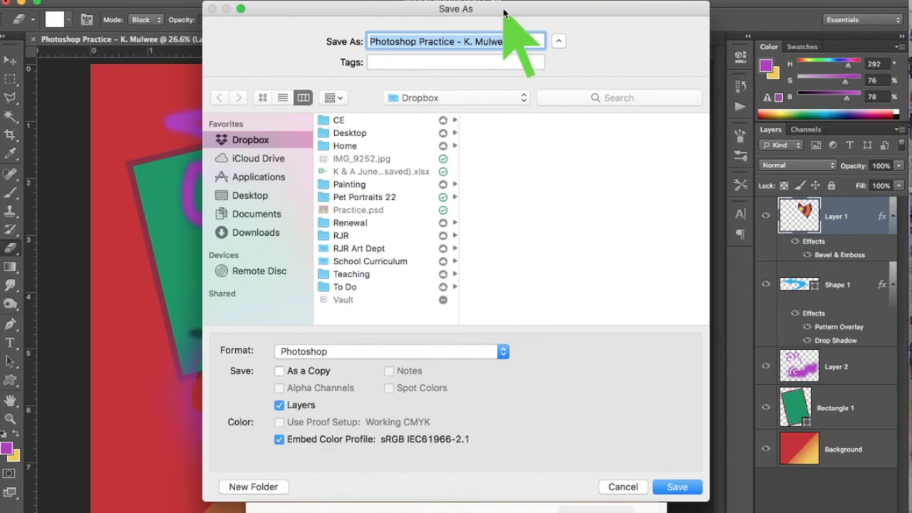
pyautogui.moveTo(503, 12); pyautogui.dragTo(553, 11)
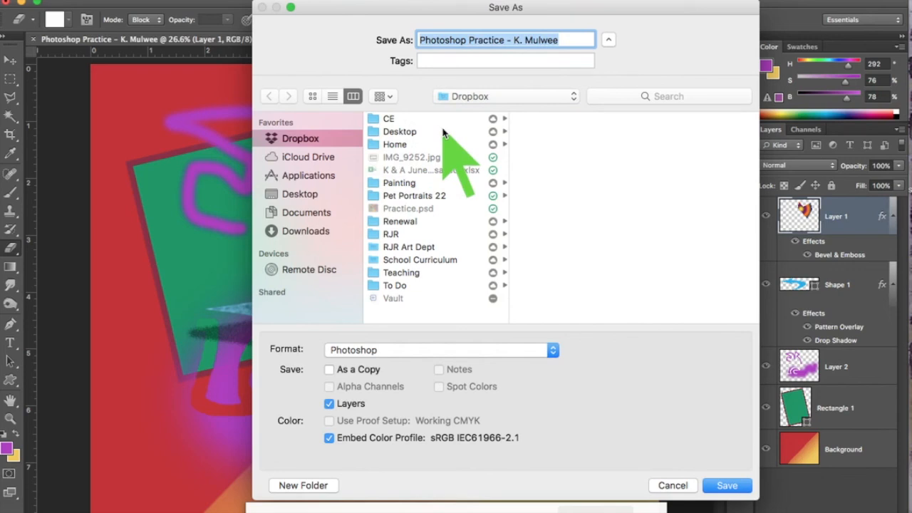
# - Create a folder on the Desktop named with the student's full name and select it as the save location
pyautogui.click(300, 195)
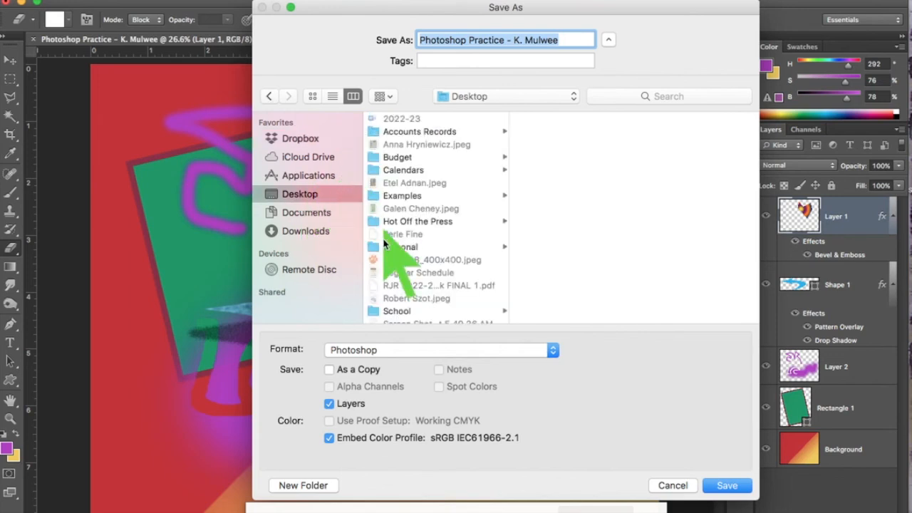
pyautogui.click(303, 485)
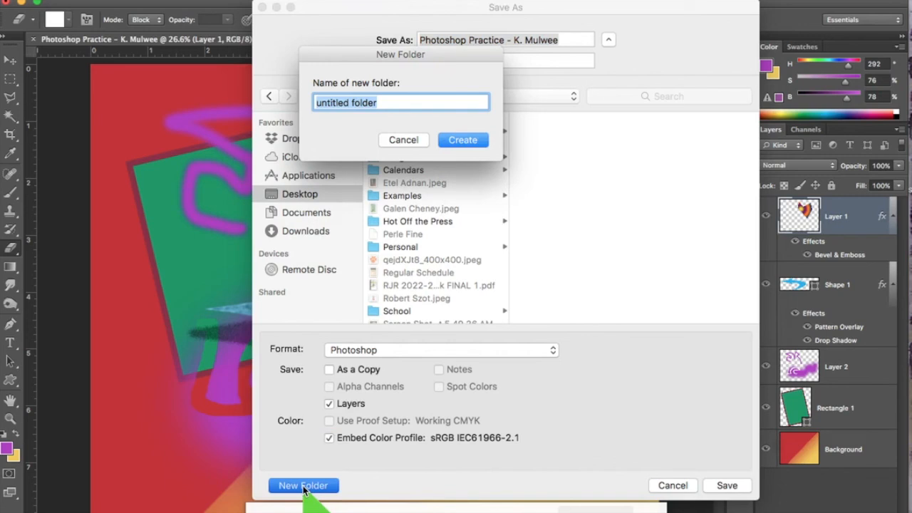
pyautogui.write('Kenneth Mulwee')
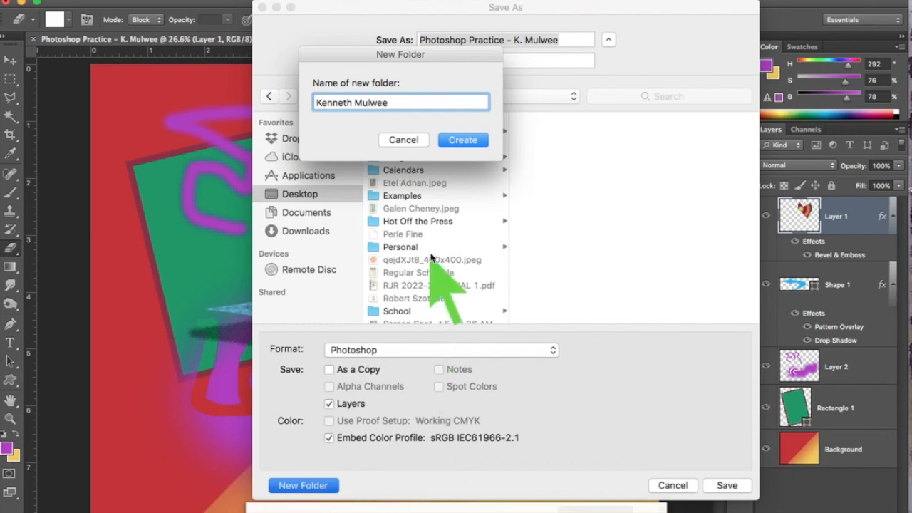
pyautogui.click(467, 140)
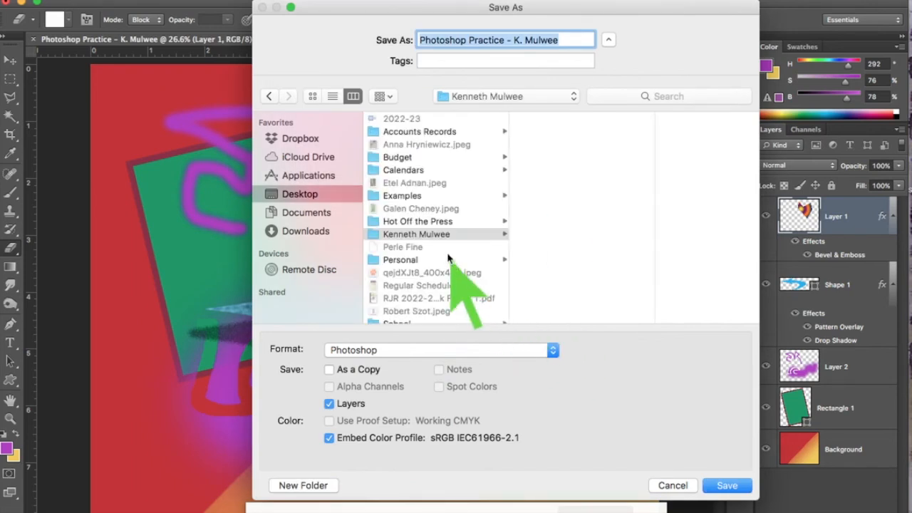
pyautogui.click(442, 237)
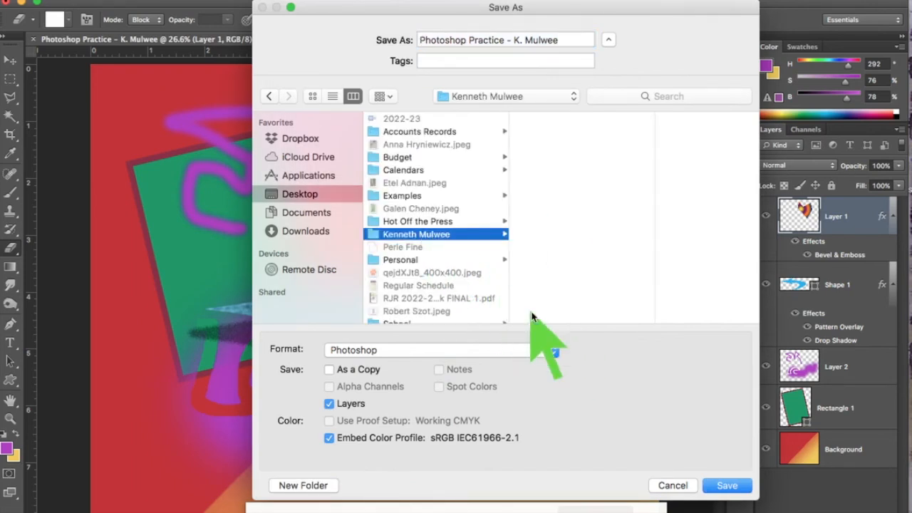
# - Try JPEG as the file format, return to Photoshop format, and save the document with Maximize Compatibility on
pyautogui.click(553, 350)
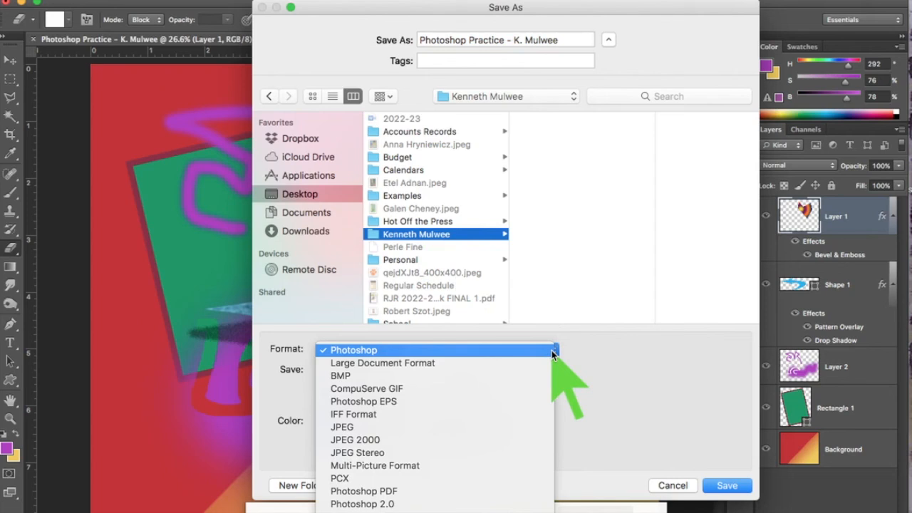
pyautogui.click(463, 428)
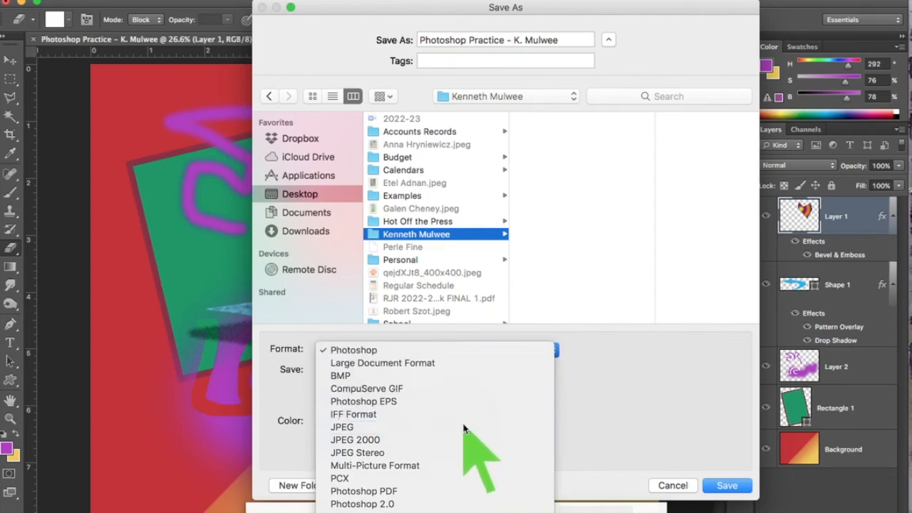
pyautogui.click(553, 351)
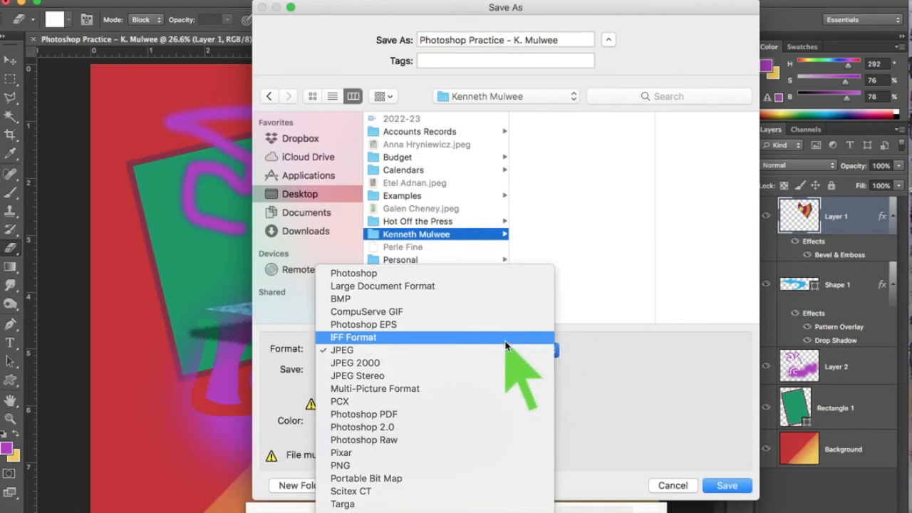
pyautogui.click(481, 274)
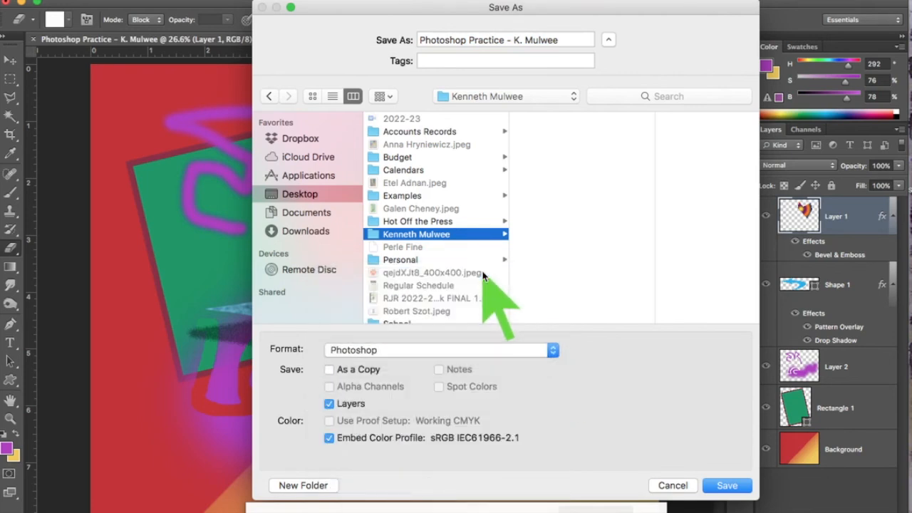
pyautogui.click(726, 486)
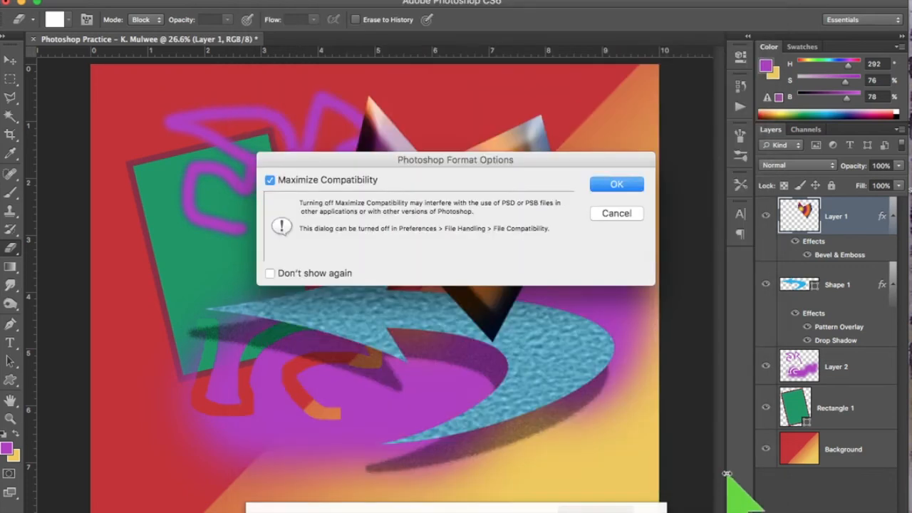
pyautogui.click(618, 184)
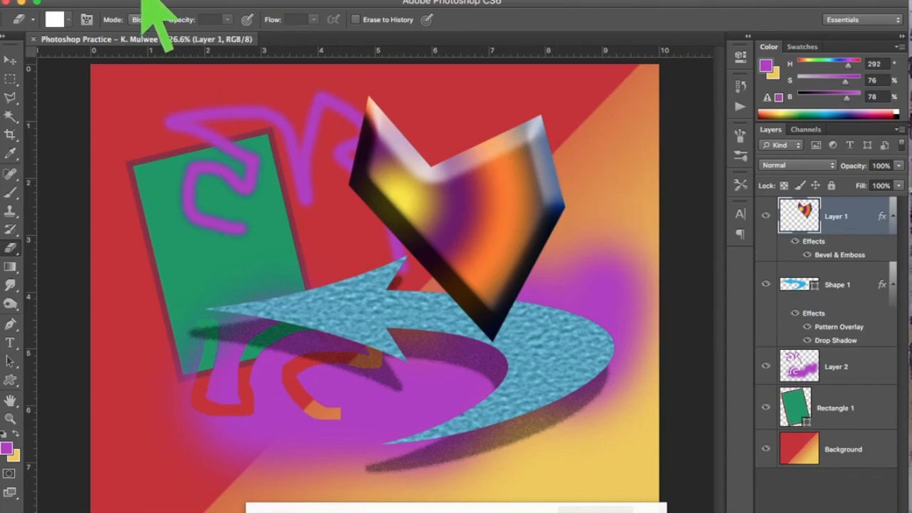
# - Start another Save As for the practice document and set the format to JPEG
pyautogui.click(122, 4)
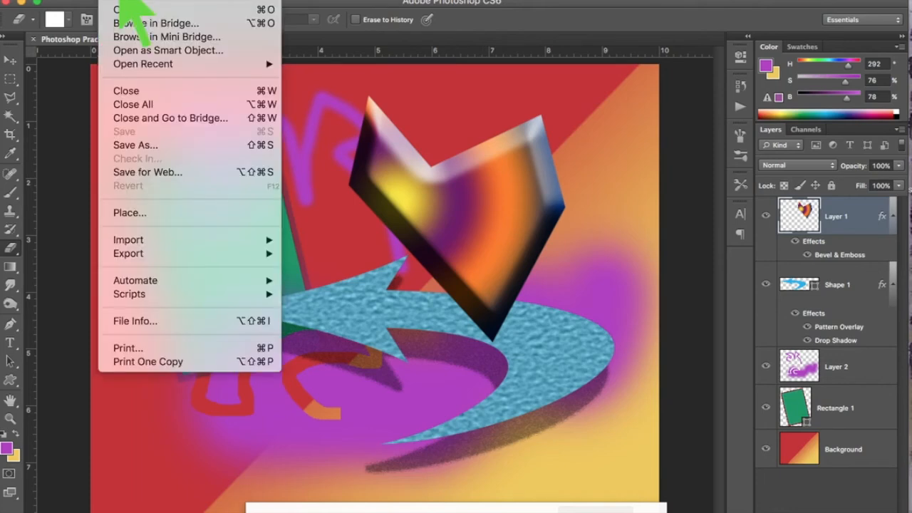
pyautogui.click(132, 145)
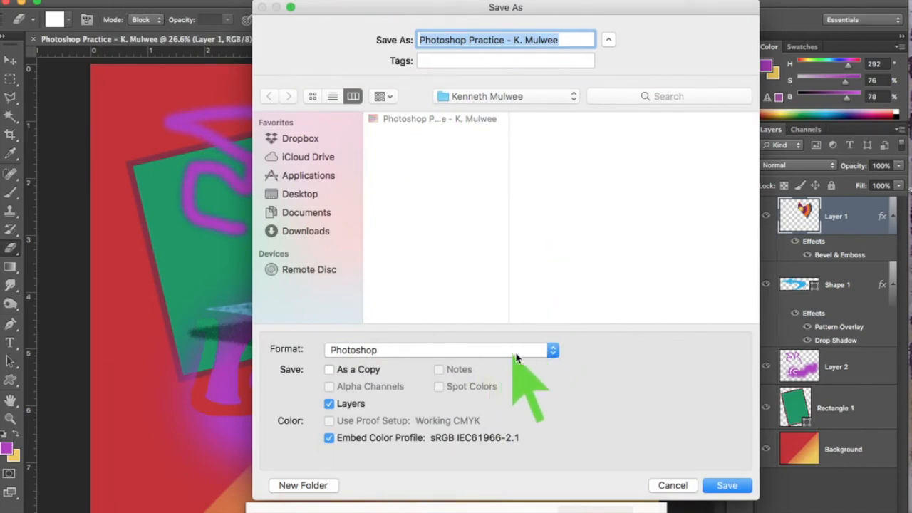
pyautogui.click(553, 350)
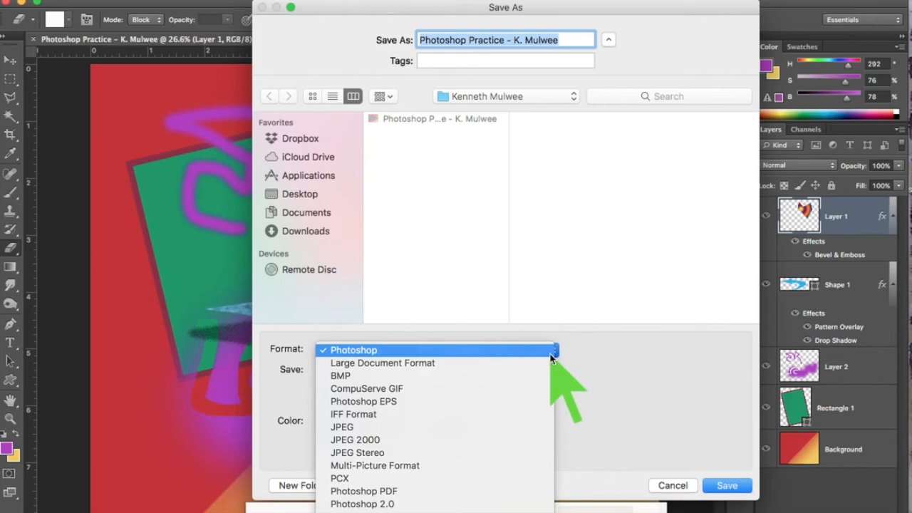
pyautogui.click(436, 427)
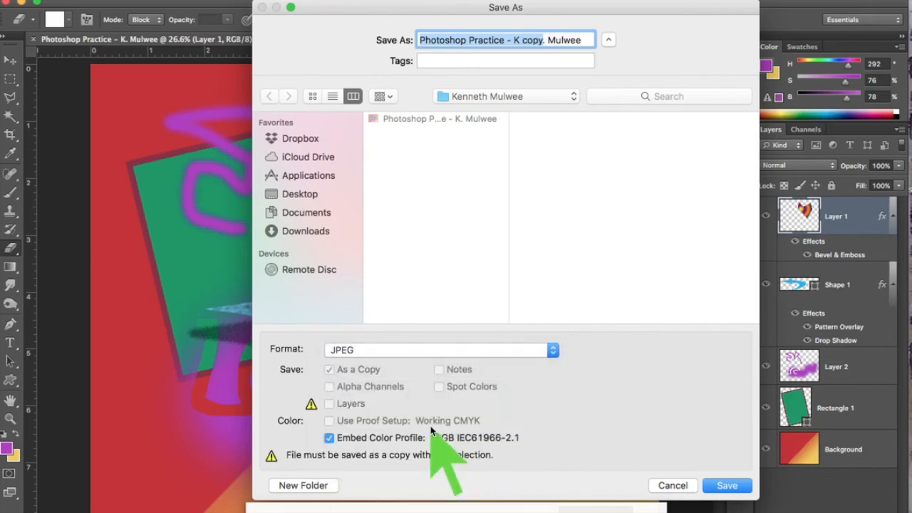
# - Remove "copy" from the JPEG's file name, try to save it, and decline replacing the existing file
pyautogui.click(545, 40)
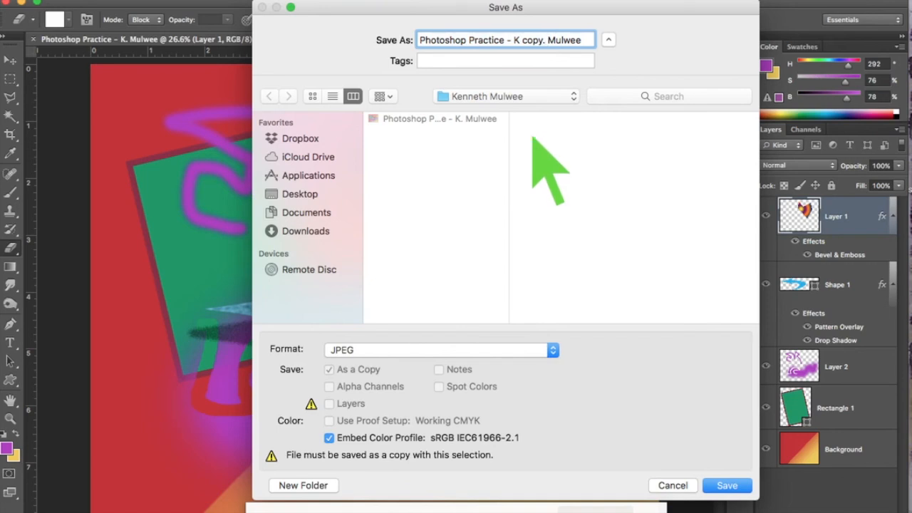
pyautogui.press('BackSpace')
pyautogui.press('BackSpace')
pyautogui.press('BackSpace')
pyautogui.press('BackSpace')
pyautogui.press('BackSpace')
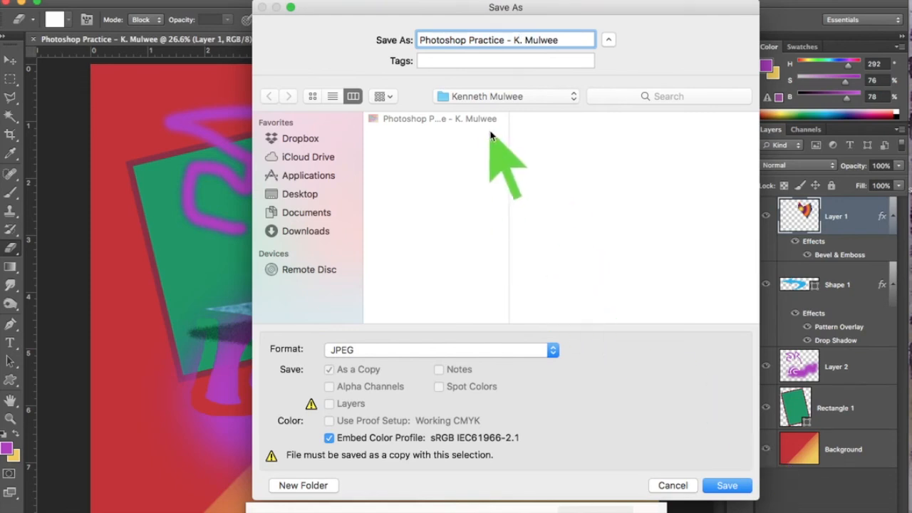
pyautogui.click(727, 486)
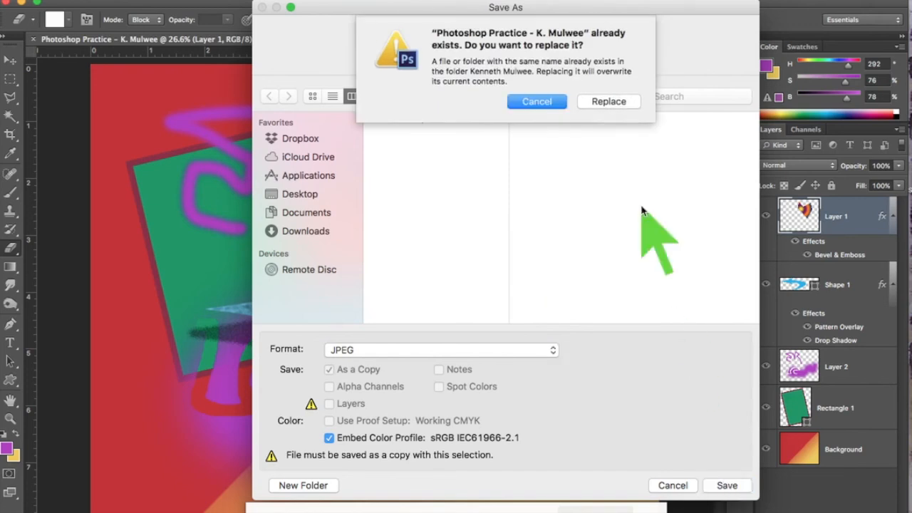
pyautogui.click(528, 101)
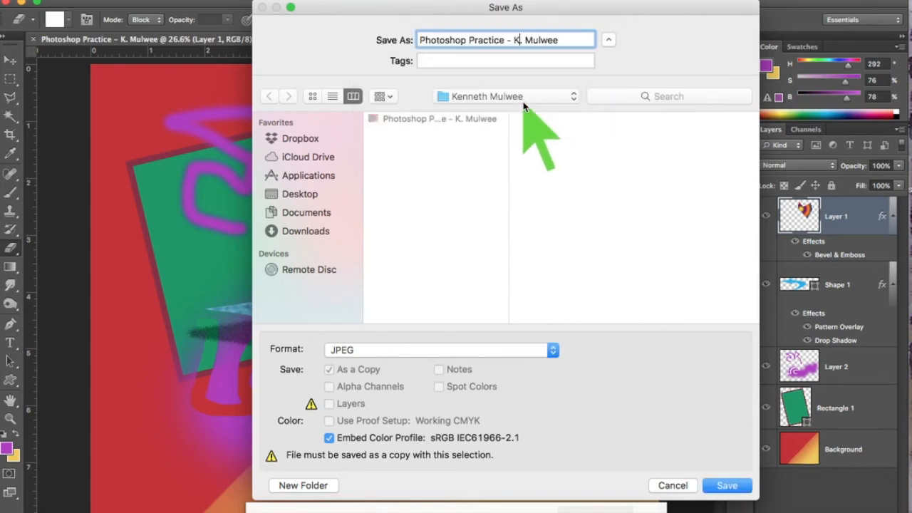
# - Add the .jpg extension to the file name and save the JPEG at Maximum quality 12 with the Progressive option
pyautogui.click(563, 40)
pyautogui.write('jpg')
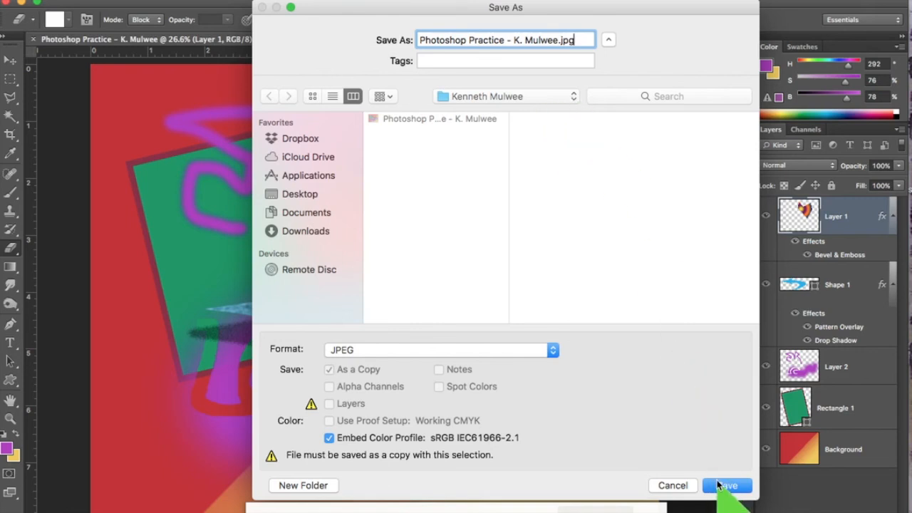
pyautogui.click(727, 486)
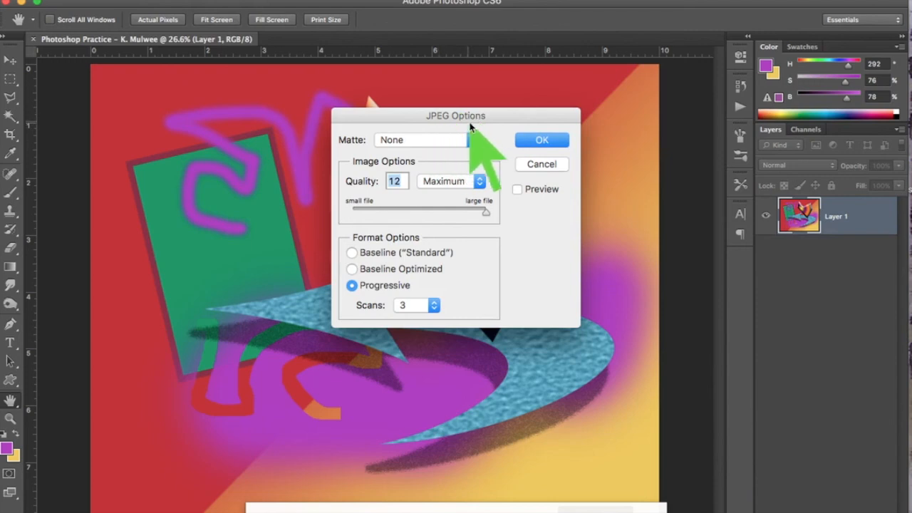
pyautogui.click(558, 143)
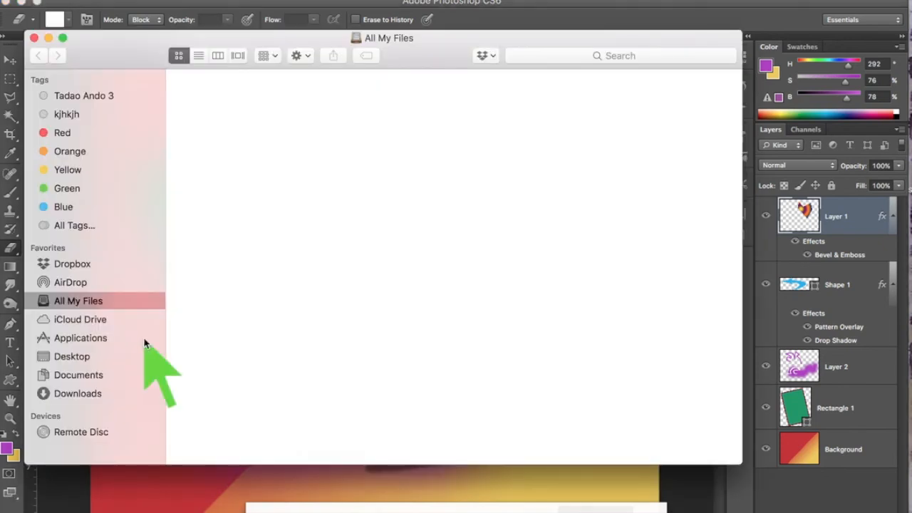
# - In Finder, find the newly created personal folder on the Desktop and open it
pyautogui.click(71, 359)
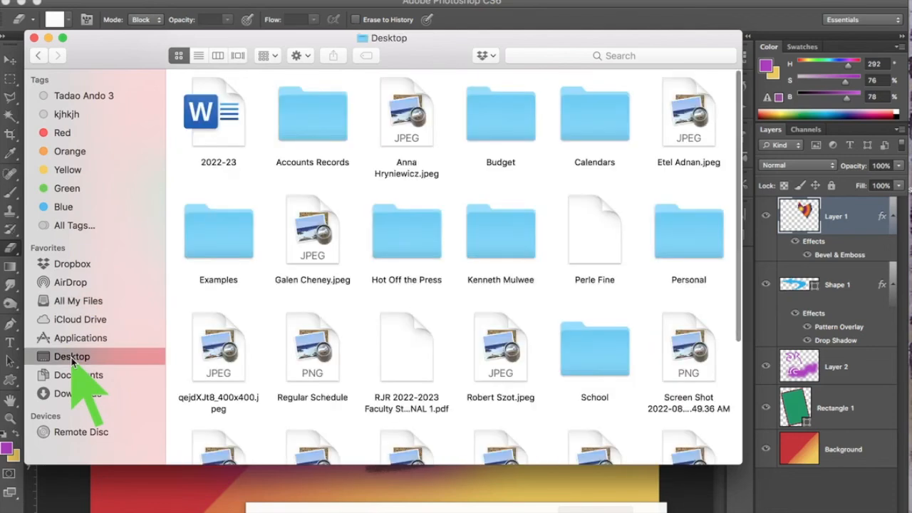
pyautogui.scroll(-3, 404, 275)
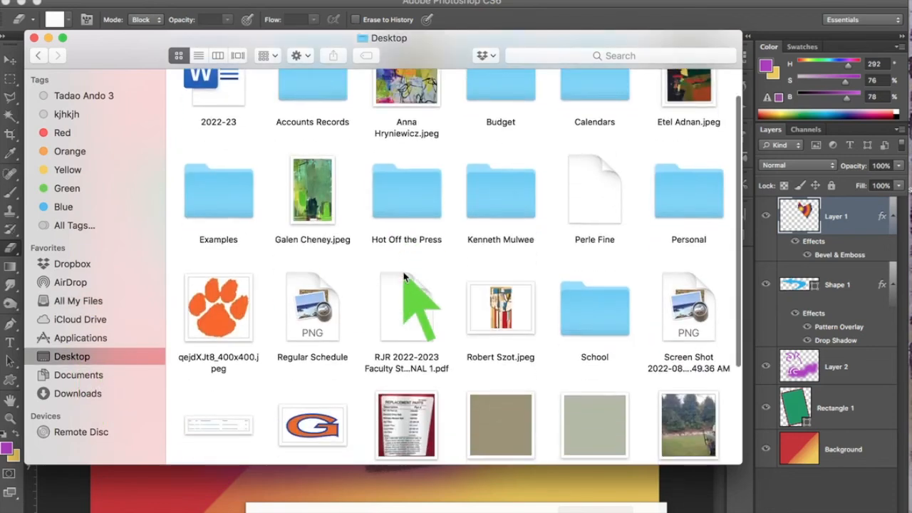
pyautogui.scroll(-5, 404, 275)
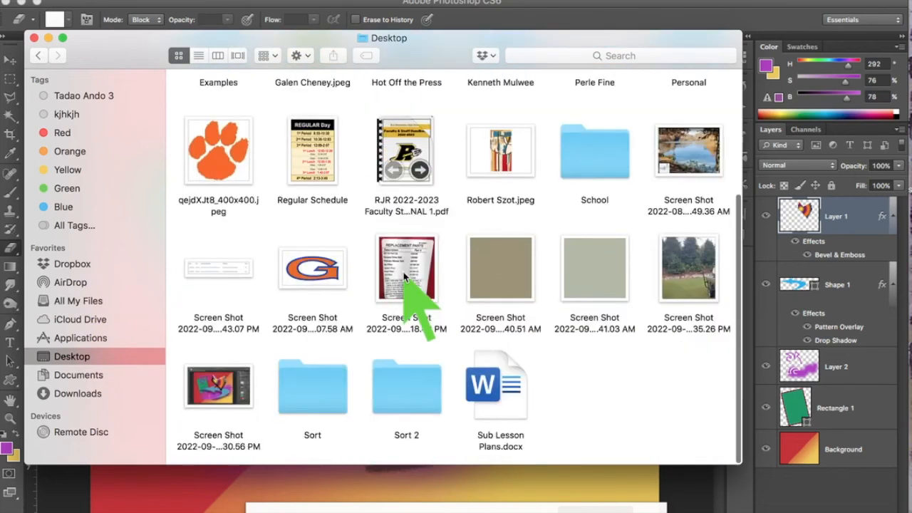
pyautogui.scroll(3, 404, 275)
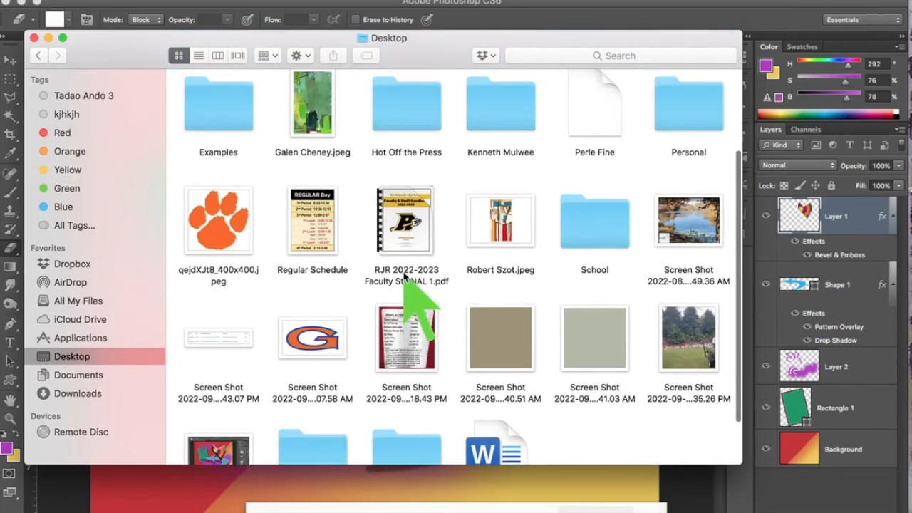
pyautogui.doubleClick(501, 114)
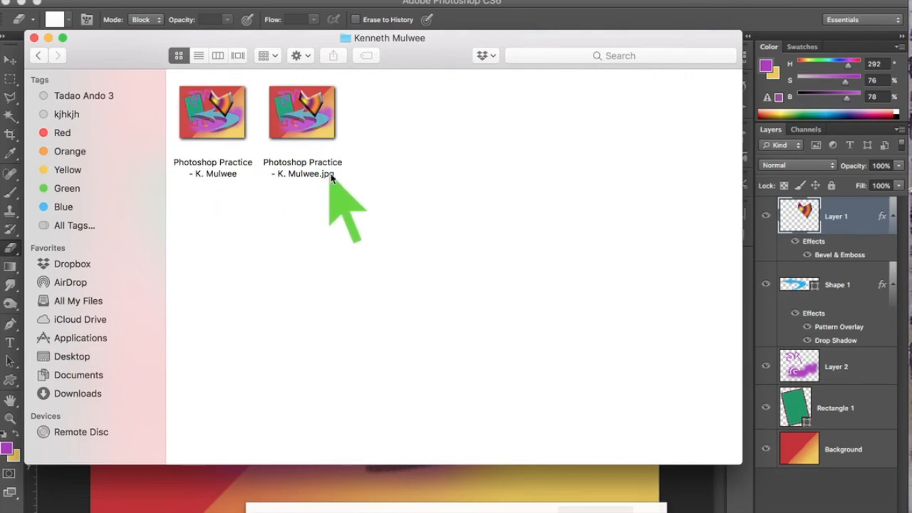
# - View the file information of the practice file without an extension to check its kind, and close the info window
pyautogui.click(227, 174)
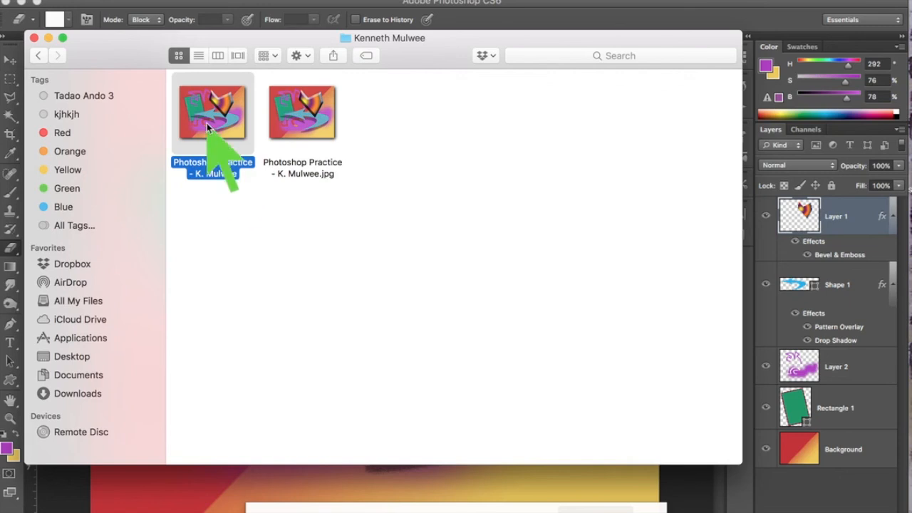
pyautogui.rightClick(207, 126)
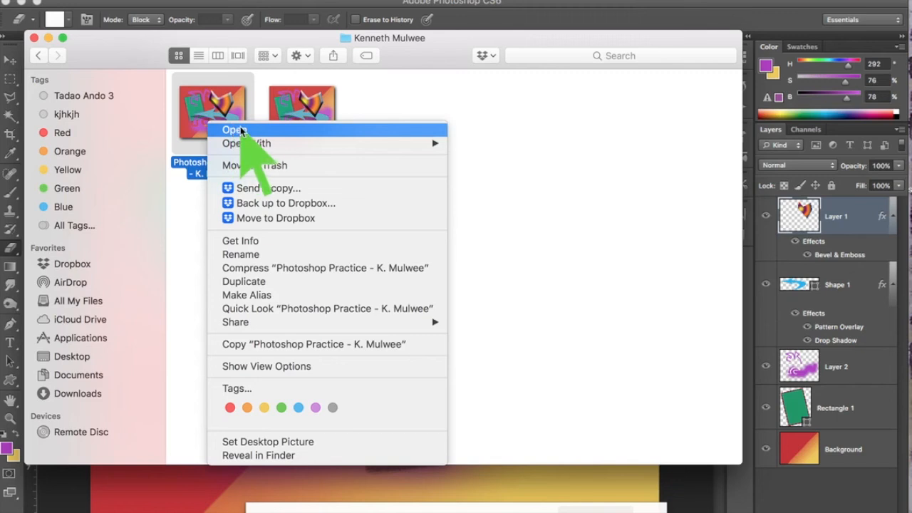
pyautogui.moveTo(309, 147)
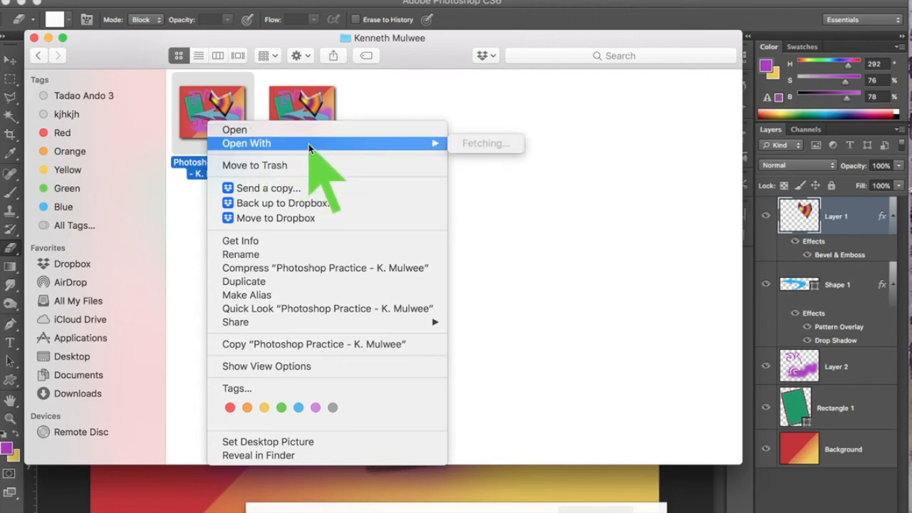
pyautogui.click(265, 243)
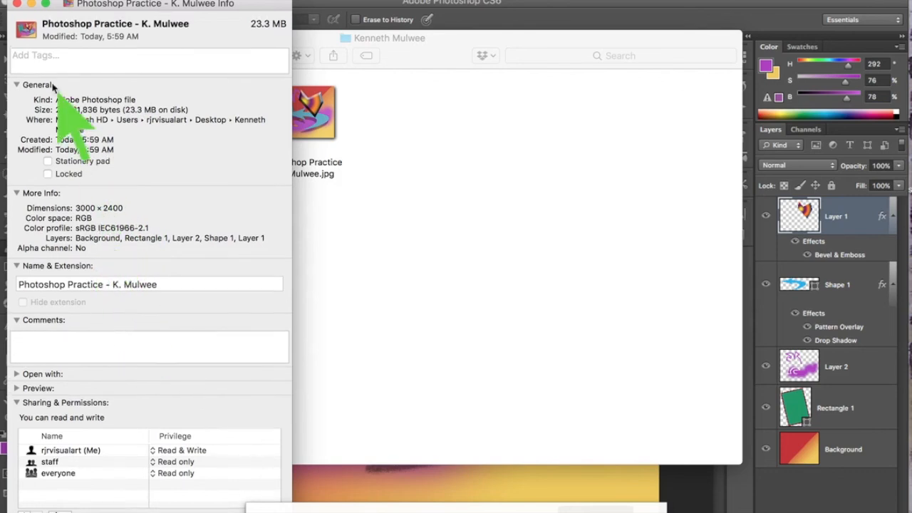
pyautogui.click(16, 4)
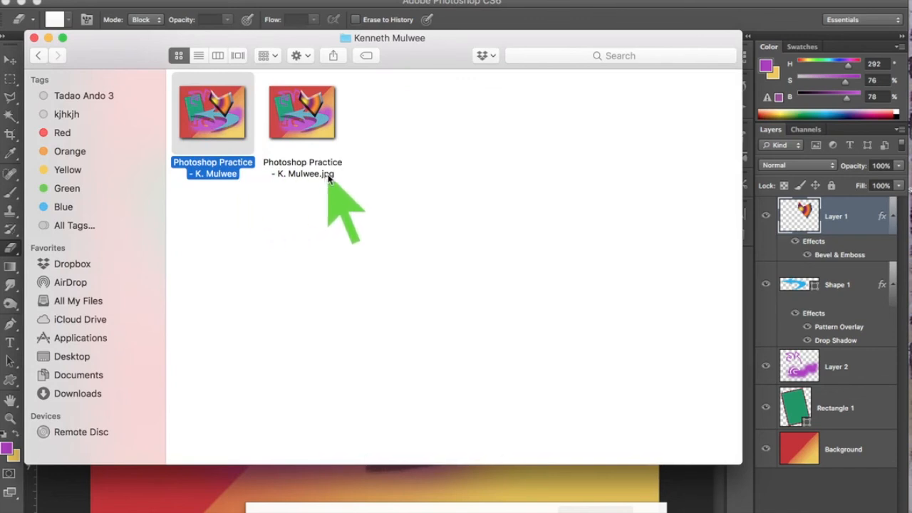
# - Open the .jpg version of the practice file with Adobe Photoshop CS6
pyautogui.click(304, 133)
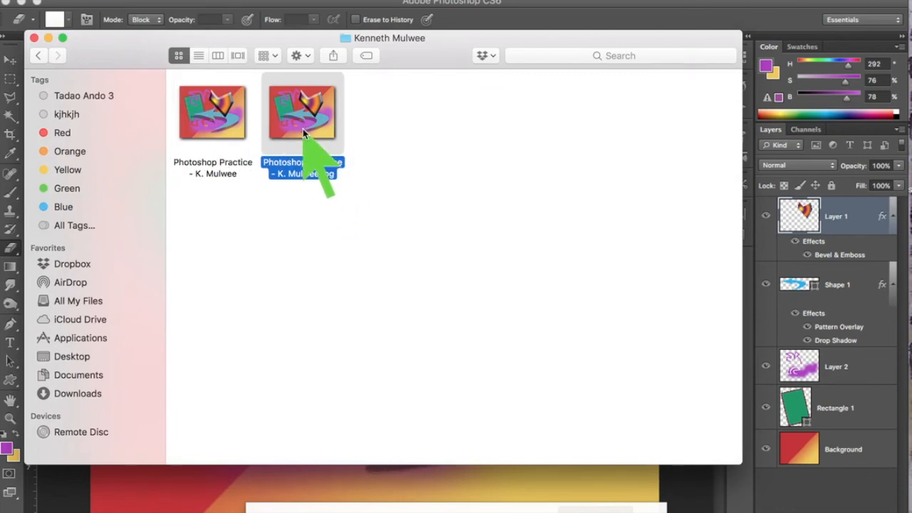
pyautogui.rightClick(304, 133)
pyautogui.moveTo(320, 150)
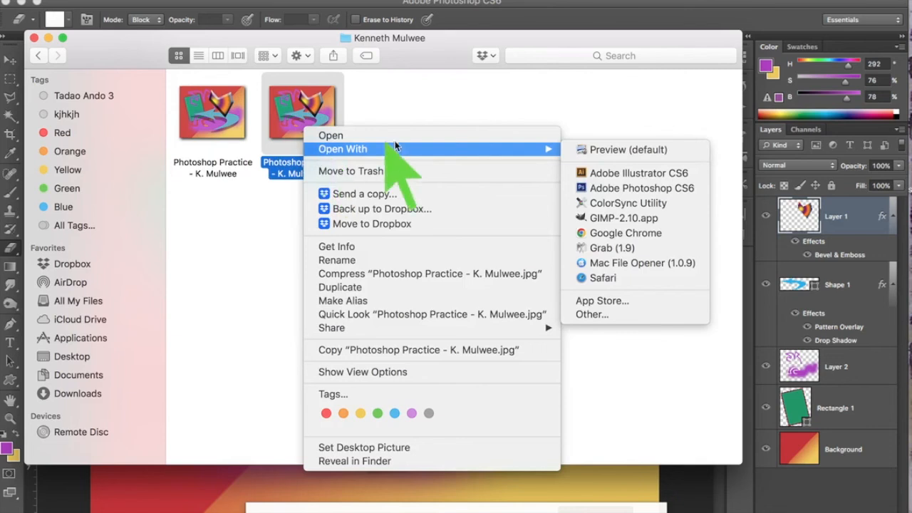
pyautogui.click(628, 187)
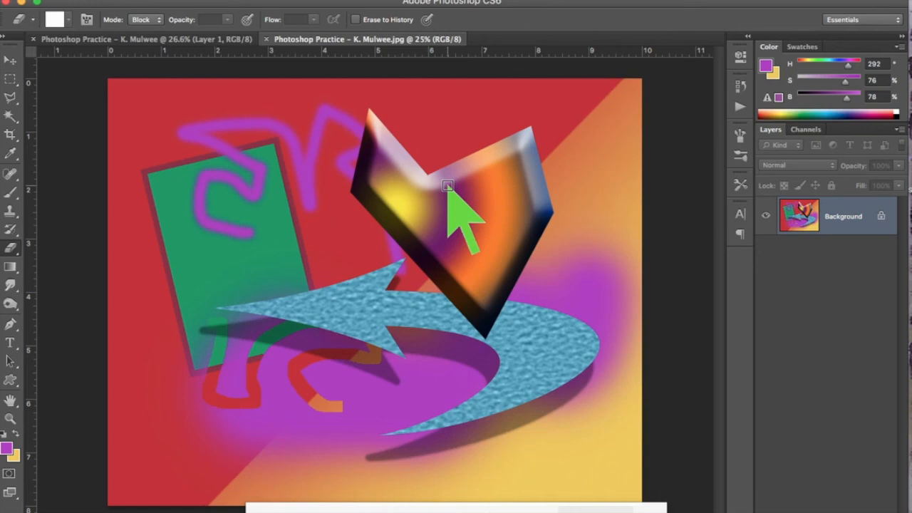
# - Show the layered practice document, switch to Finder, view the .jpg version's file information to check its size, and close the info window
pyautogui.click(190, 40)
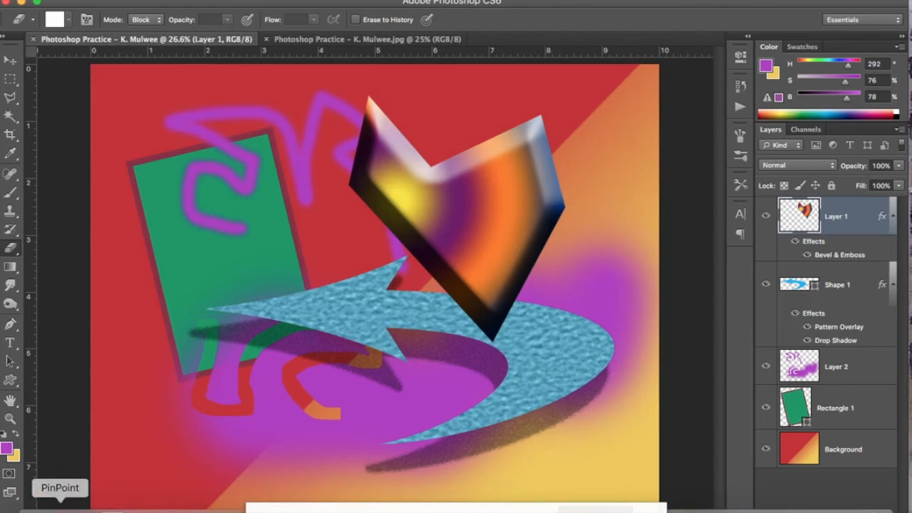
pyautogui.click(8, 489)
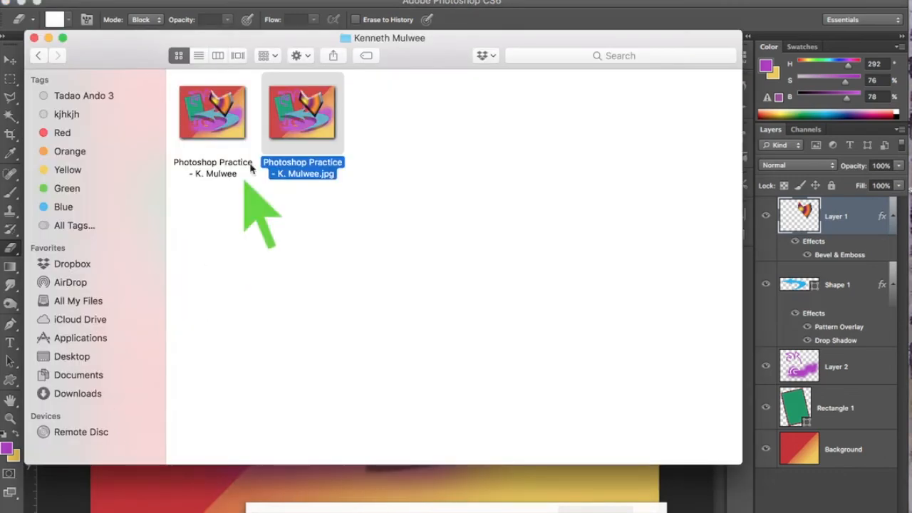
pyautogui.rightClick(294, 109)
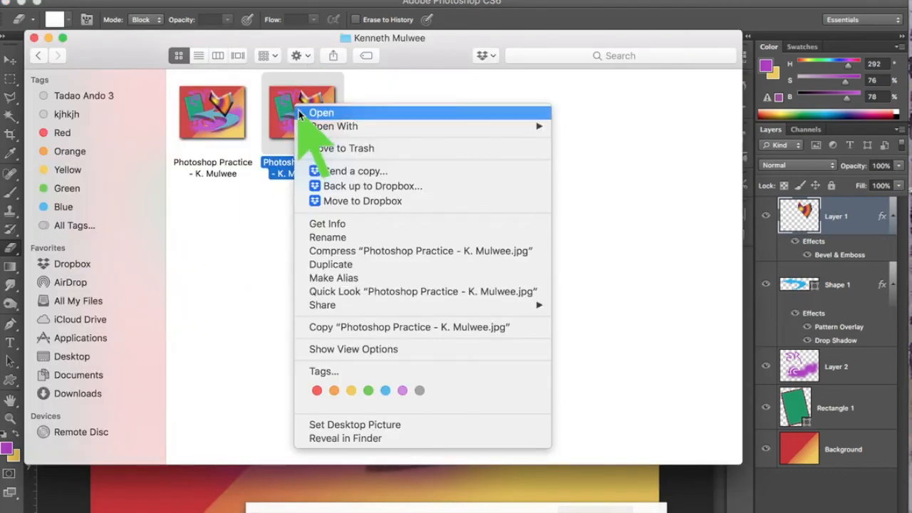
pyautogui.click(327, 225)
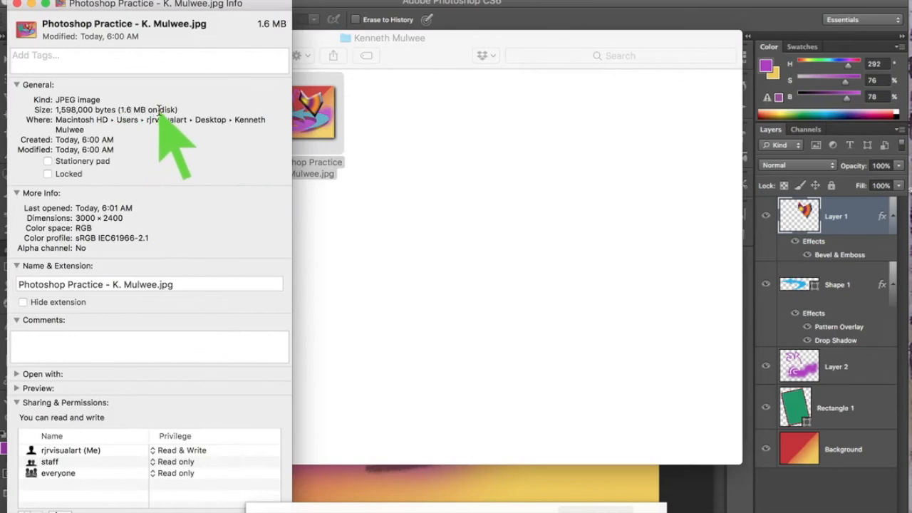
pyautogui.click(17, 3)
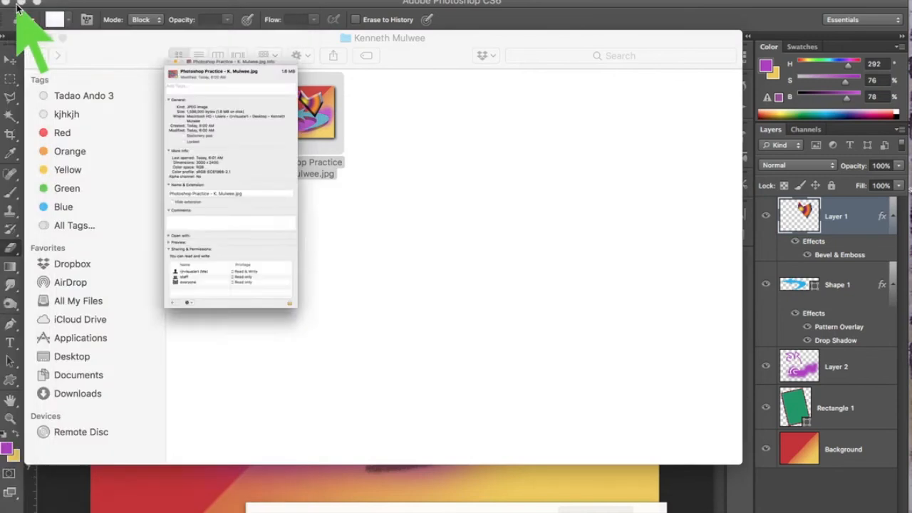
# - View the file information of the practice file without an extension to check its size, and close the info window
pyautogui.click(222, 124)
pyautogui.rightClick(222, 124)
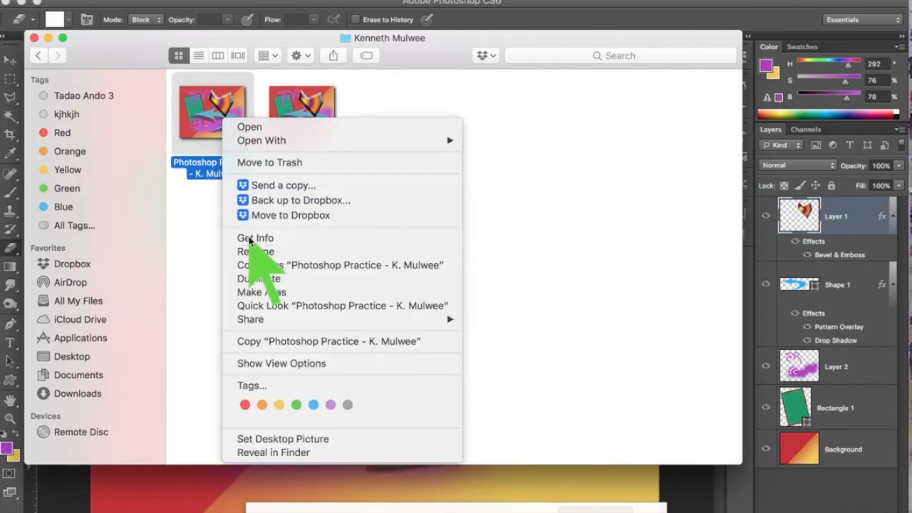
pyautogui.click(251, 237)
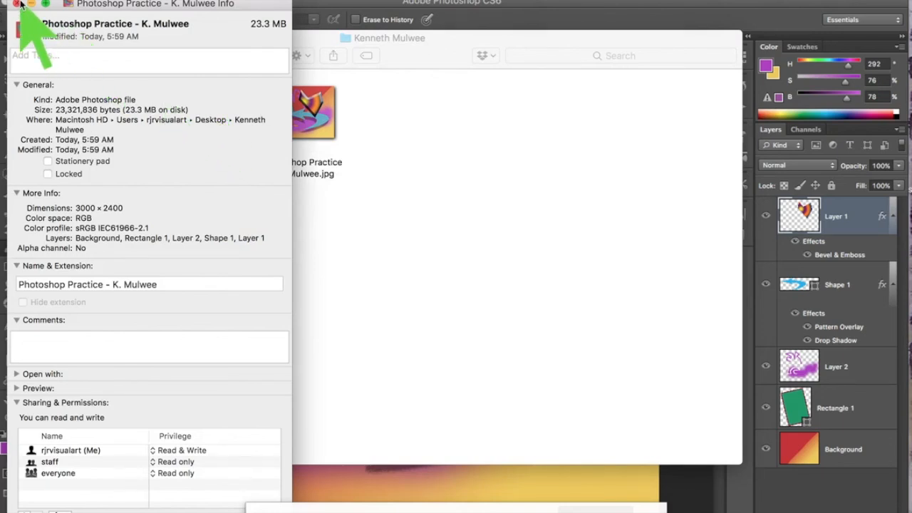
pyautogui.click(17, 3)
# - Recheck the .jpg file's size in its file information, close the info and folder windows, and return to the layered document in Photoshop
pyautogui.rightClick(323, 125)
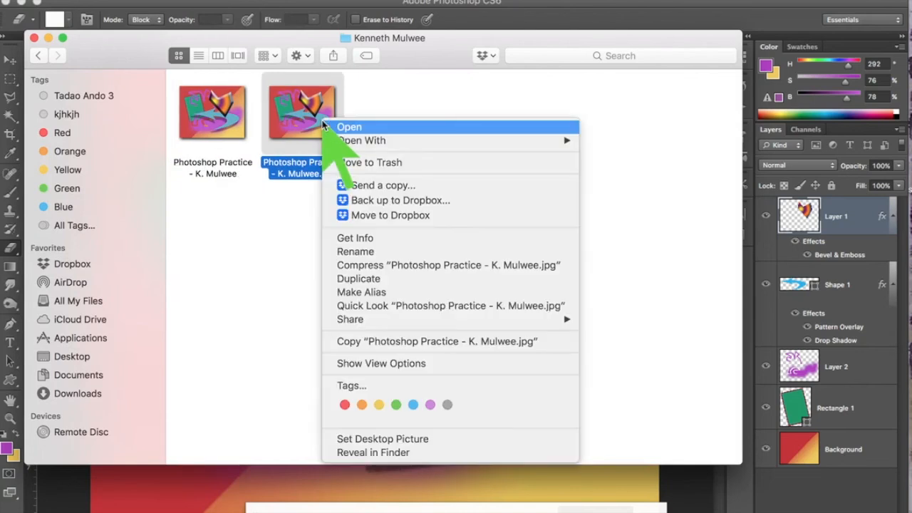
pyautogui.click(358, 240)
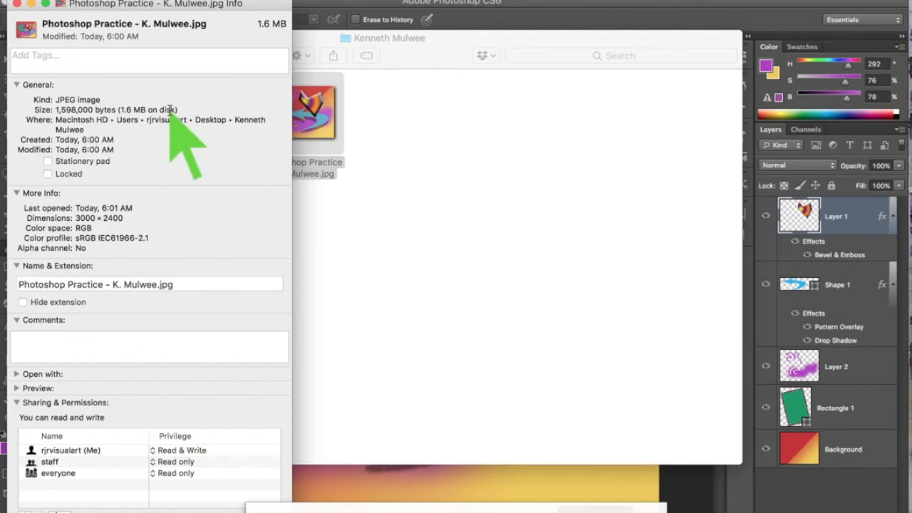
pyautogui.click(17, 3)
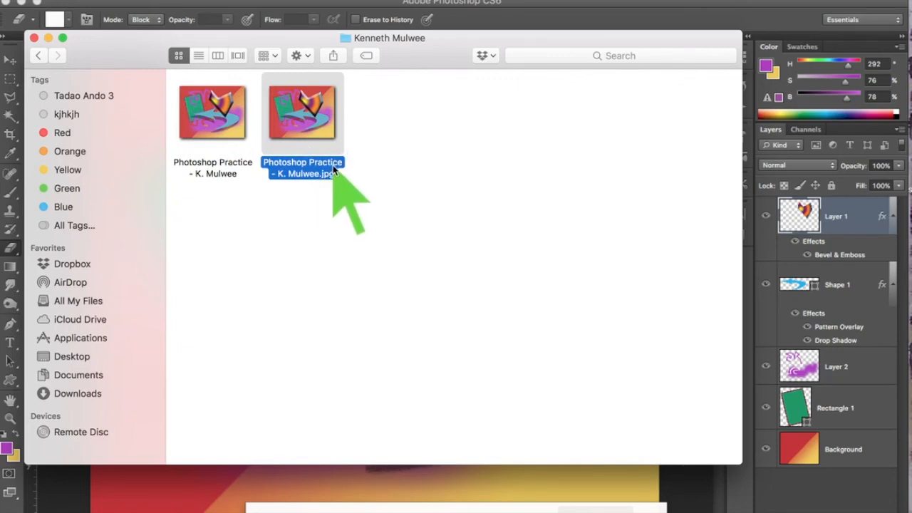
pyautogui.click(34, 39)
pyautogui.click(91, 2)
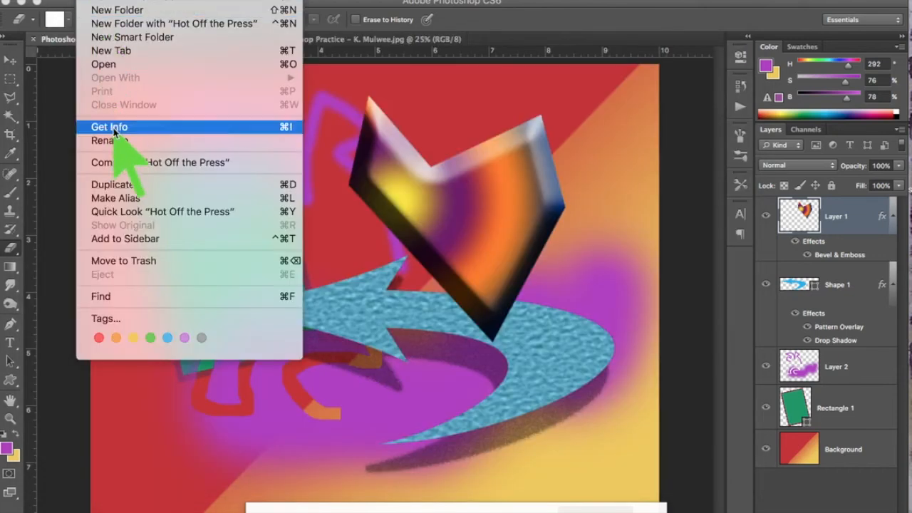
pyautogui.click(332, 166)
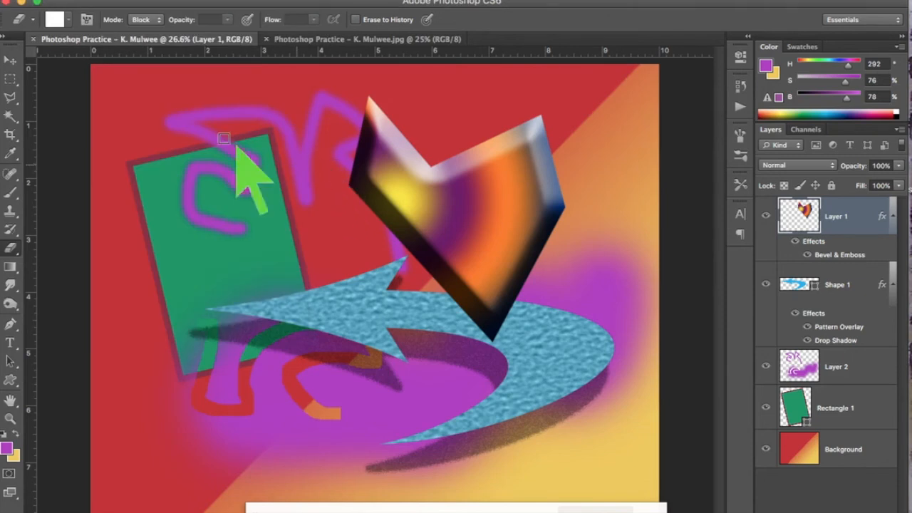
# - Set up another save of the layered document in JPEG format, remove "copy" from the file name, and cancel the save
pyautogui.click(120, 2)
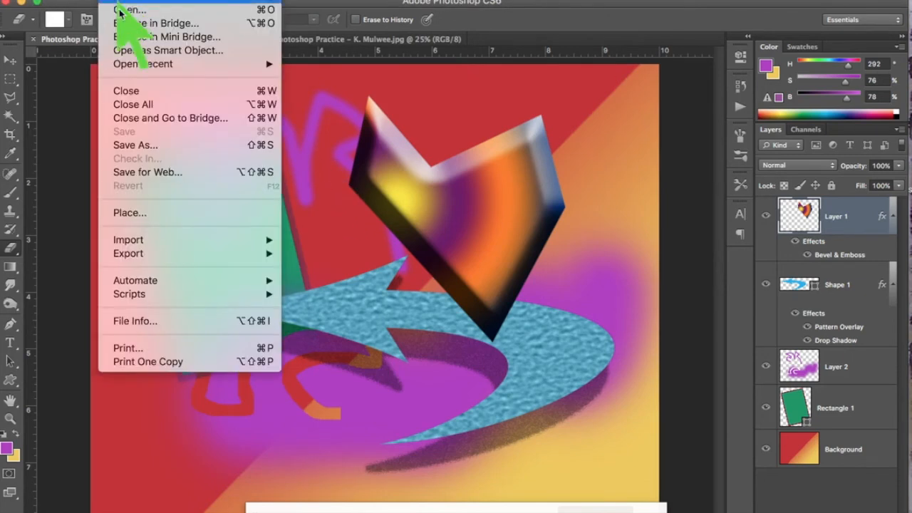
pyautogui.click(136, 145)
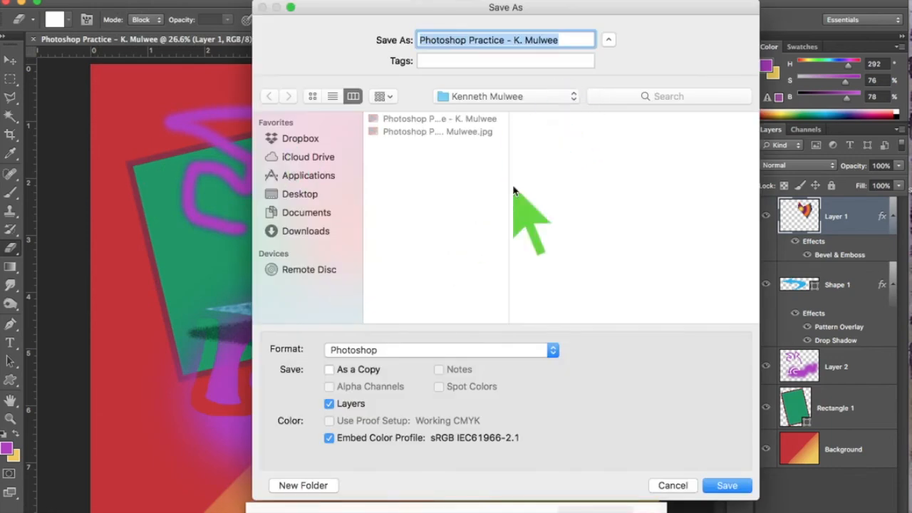
pyautogui.click(553, 349)
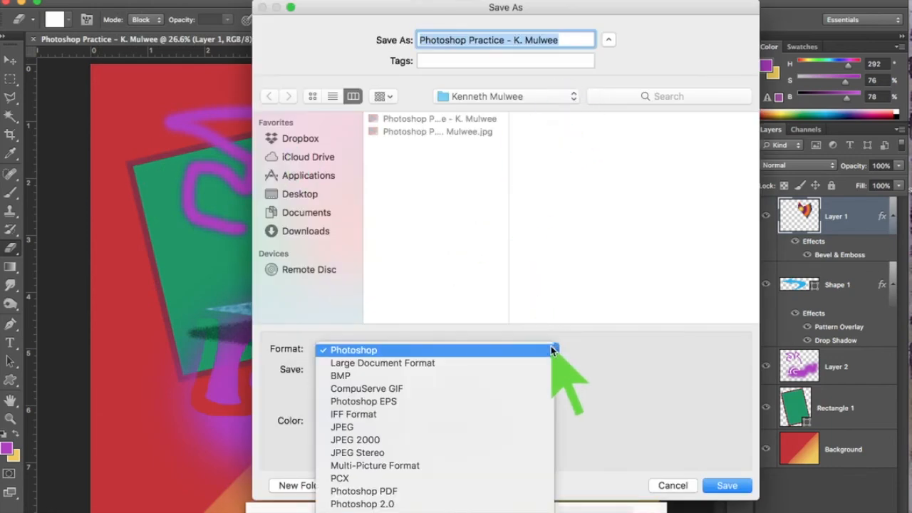
pyautogui.click(509, 427)
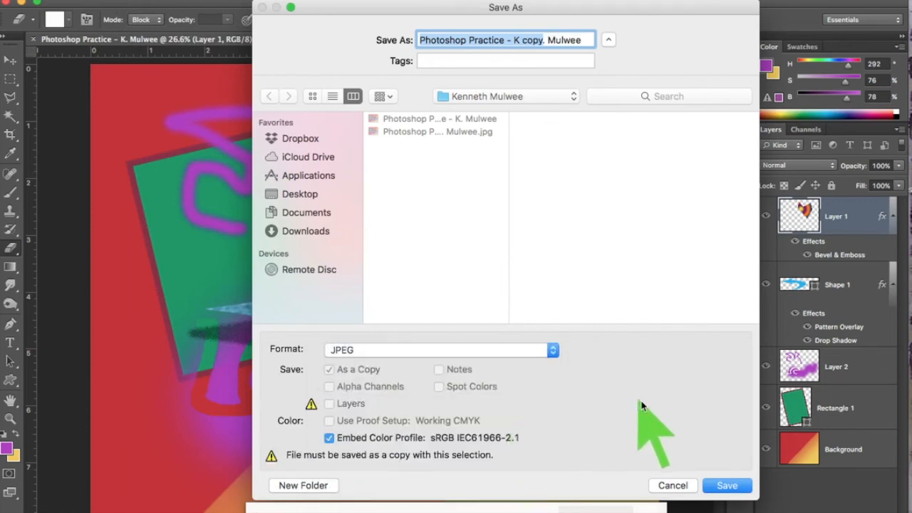
pyautogui.click(546, 41)
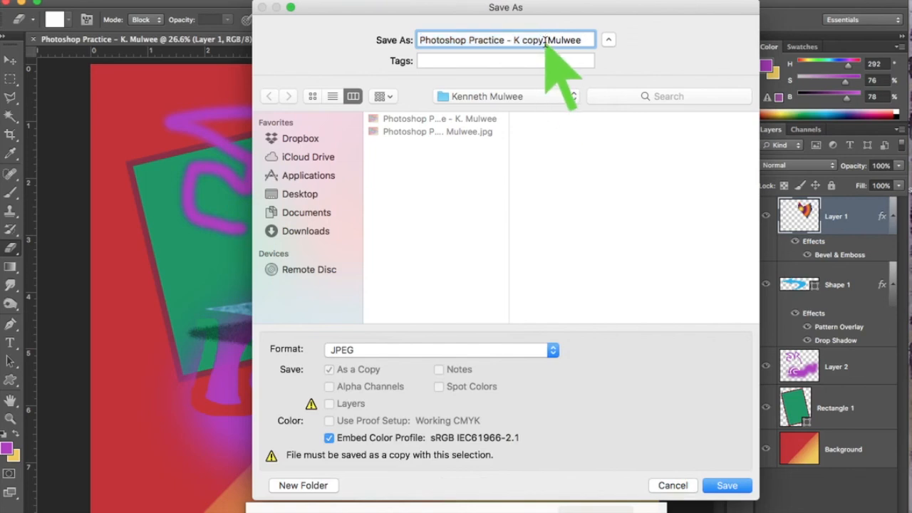
pyautogui.press('BackSpace')
pyautogui.press('BackSpace')
pyautogui.press('BackSpace')
pyautogui.press('BackSpace')
pyautogui.press('BackSpace')
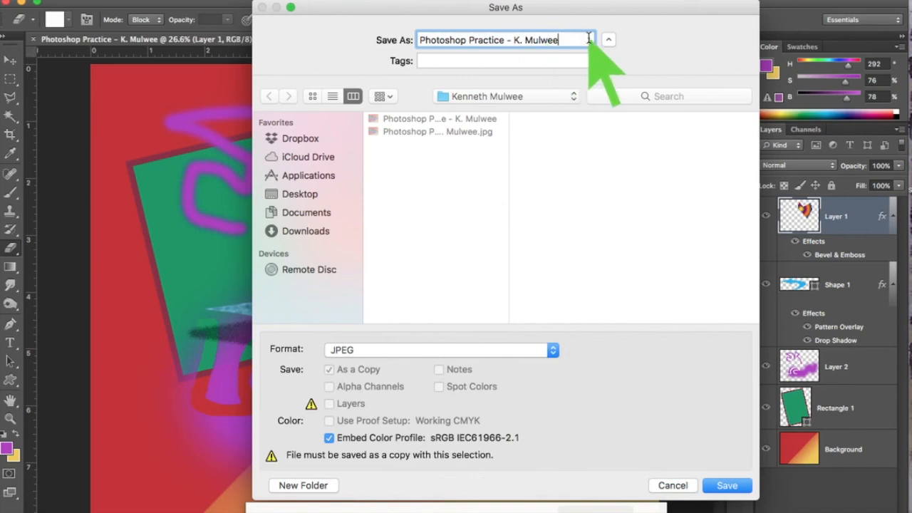
pyautogui.click(681, 486)
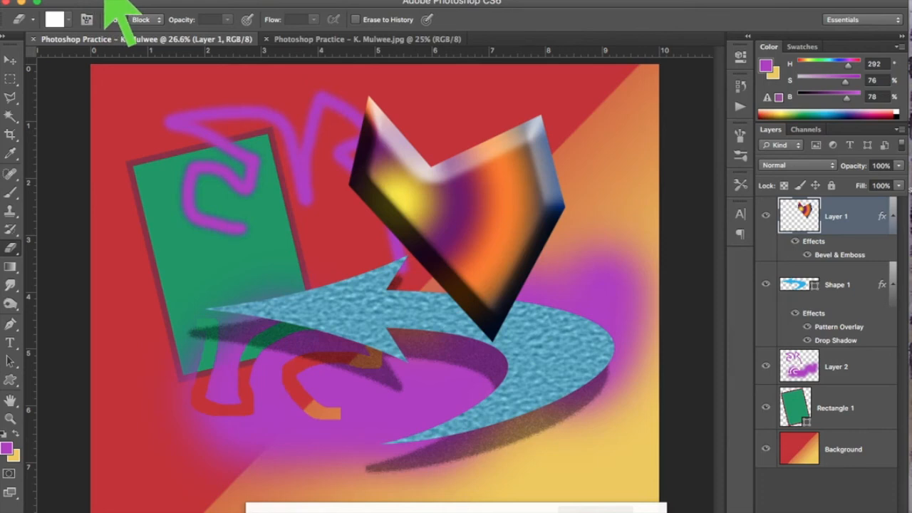
pyautogui.click(108, 1)
pyautogui.moveTo(129, 255)
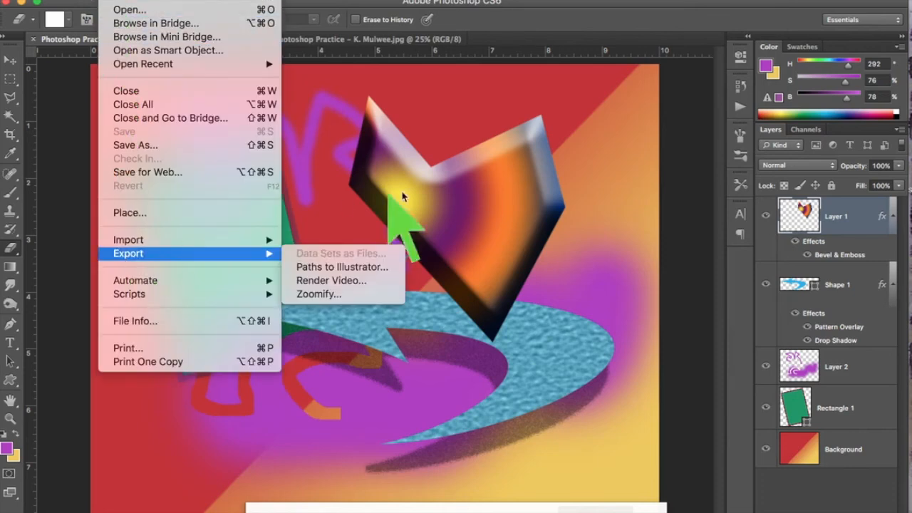
pyautogui.click(445, 188)
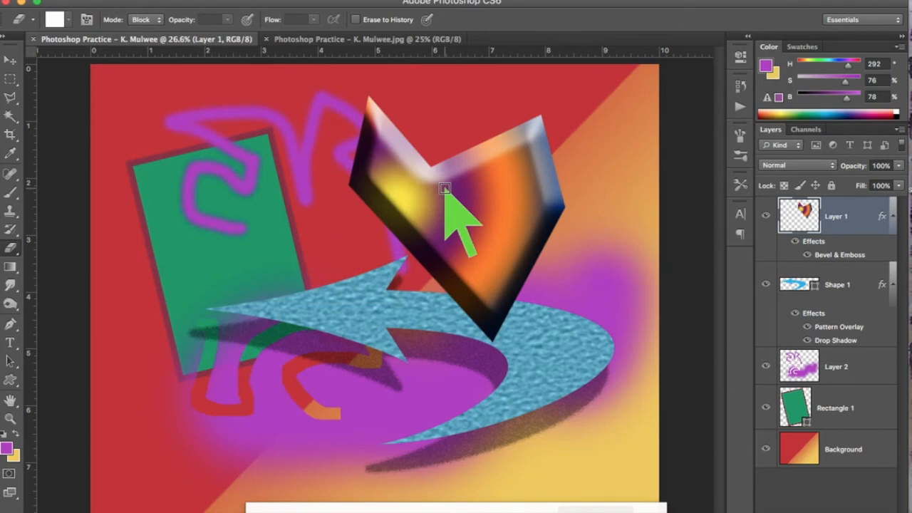